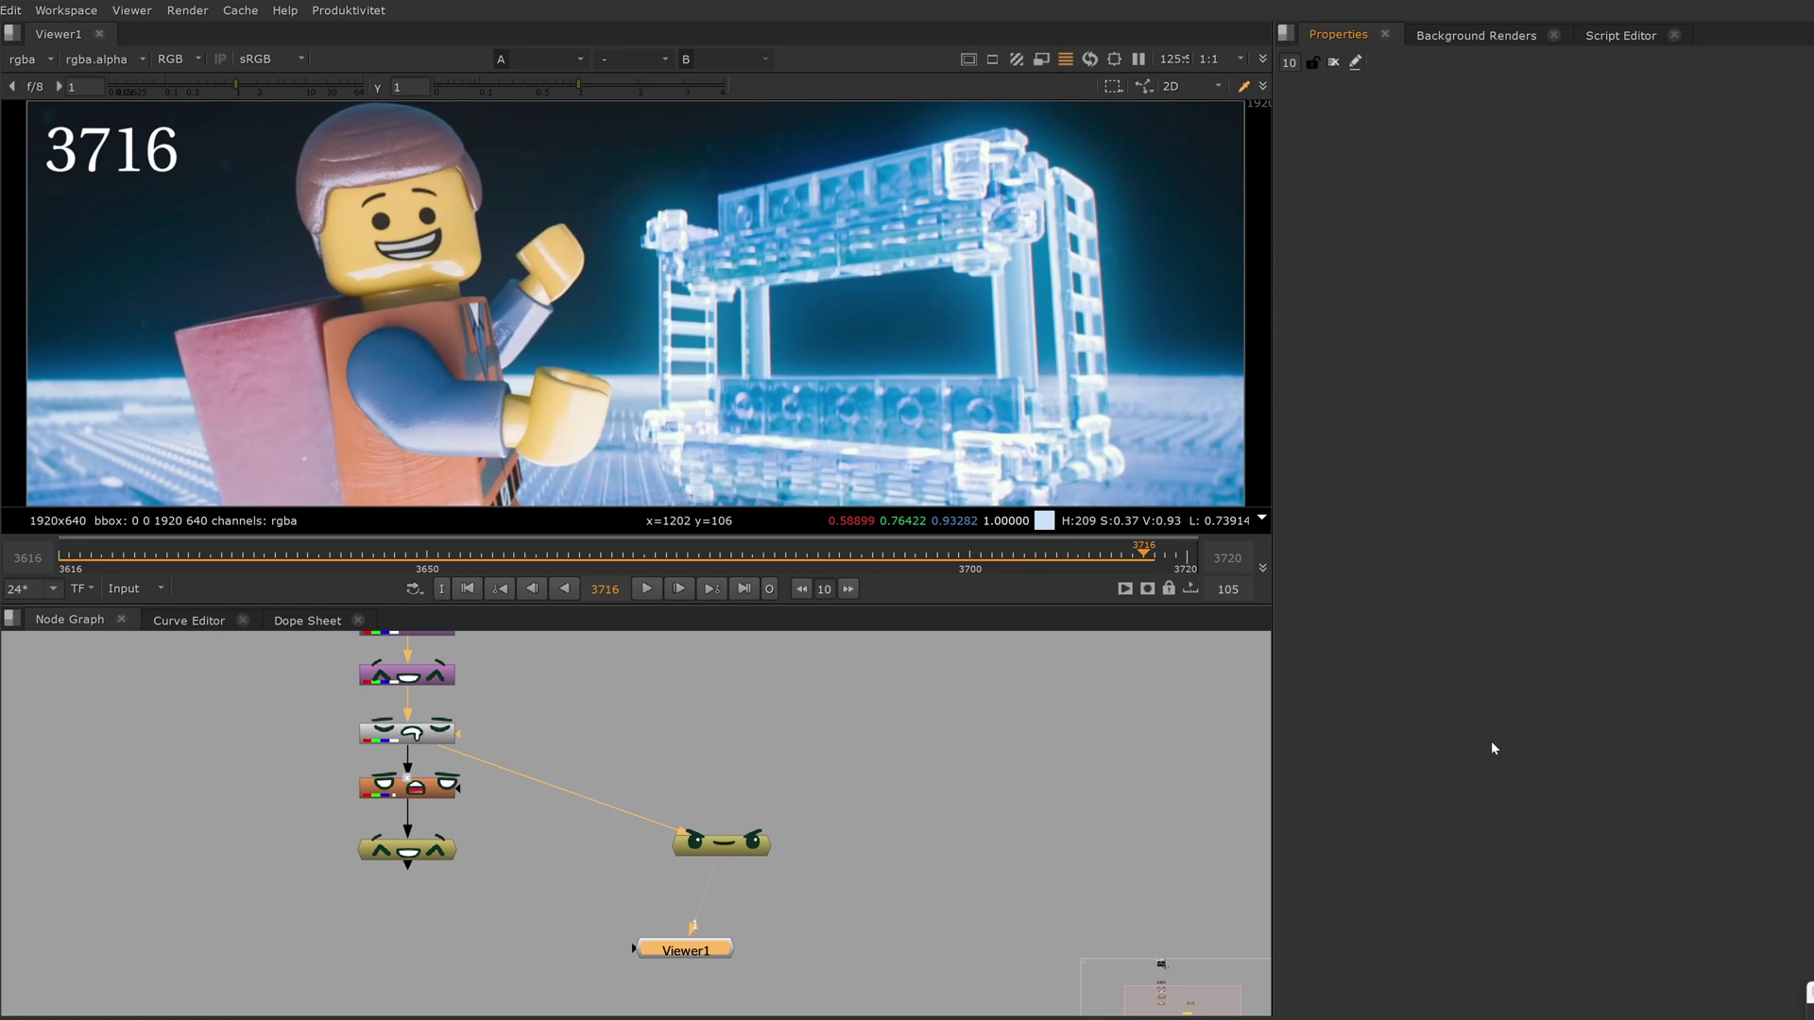
- Switch to File Explorer and examine the ViewerCache subfolders and the .nkc file inside the 0f folder
key(alt+Tab)
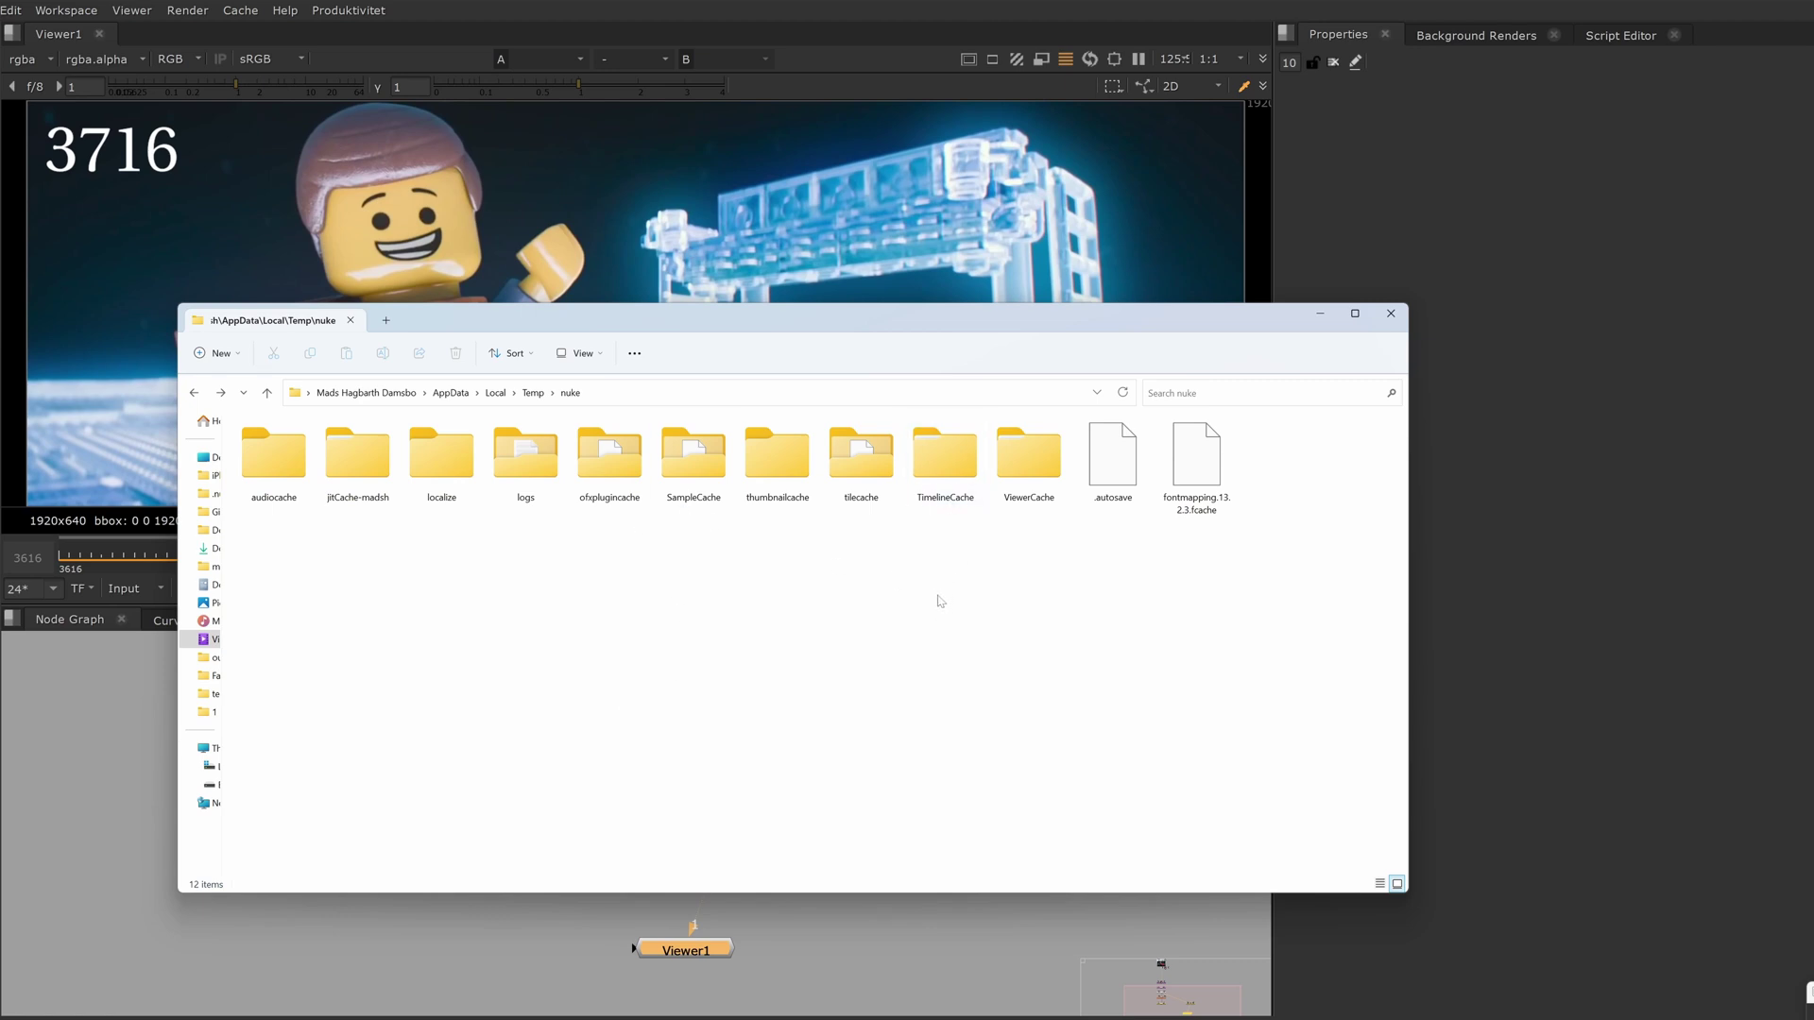
double_click(1031, 451)
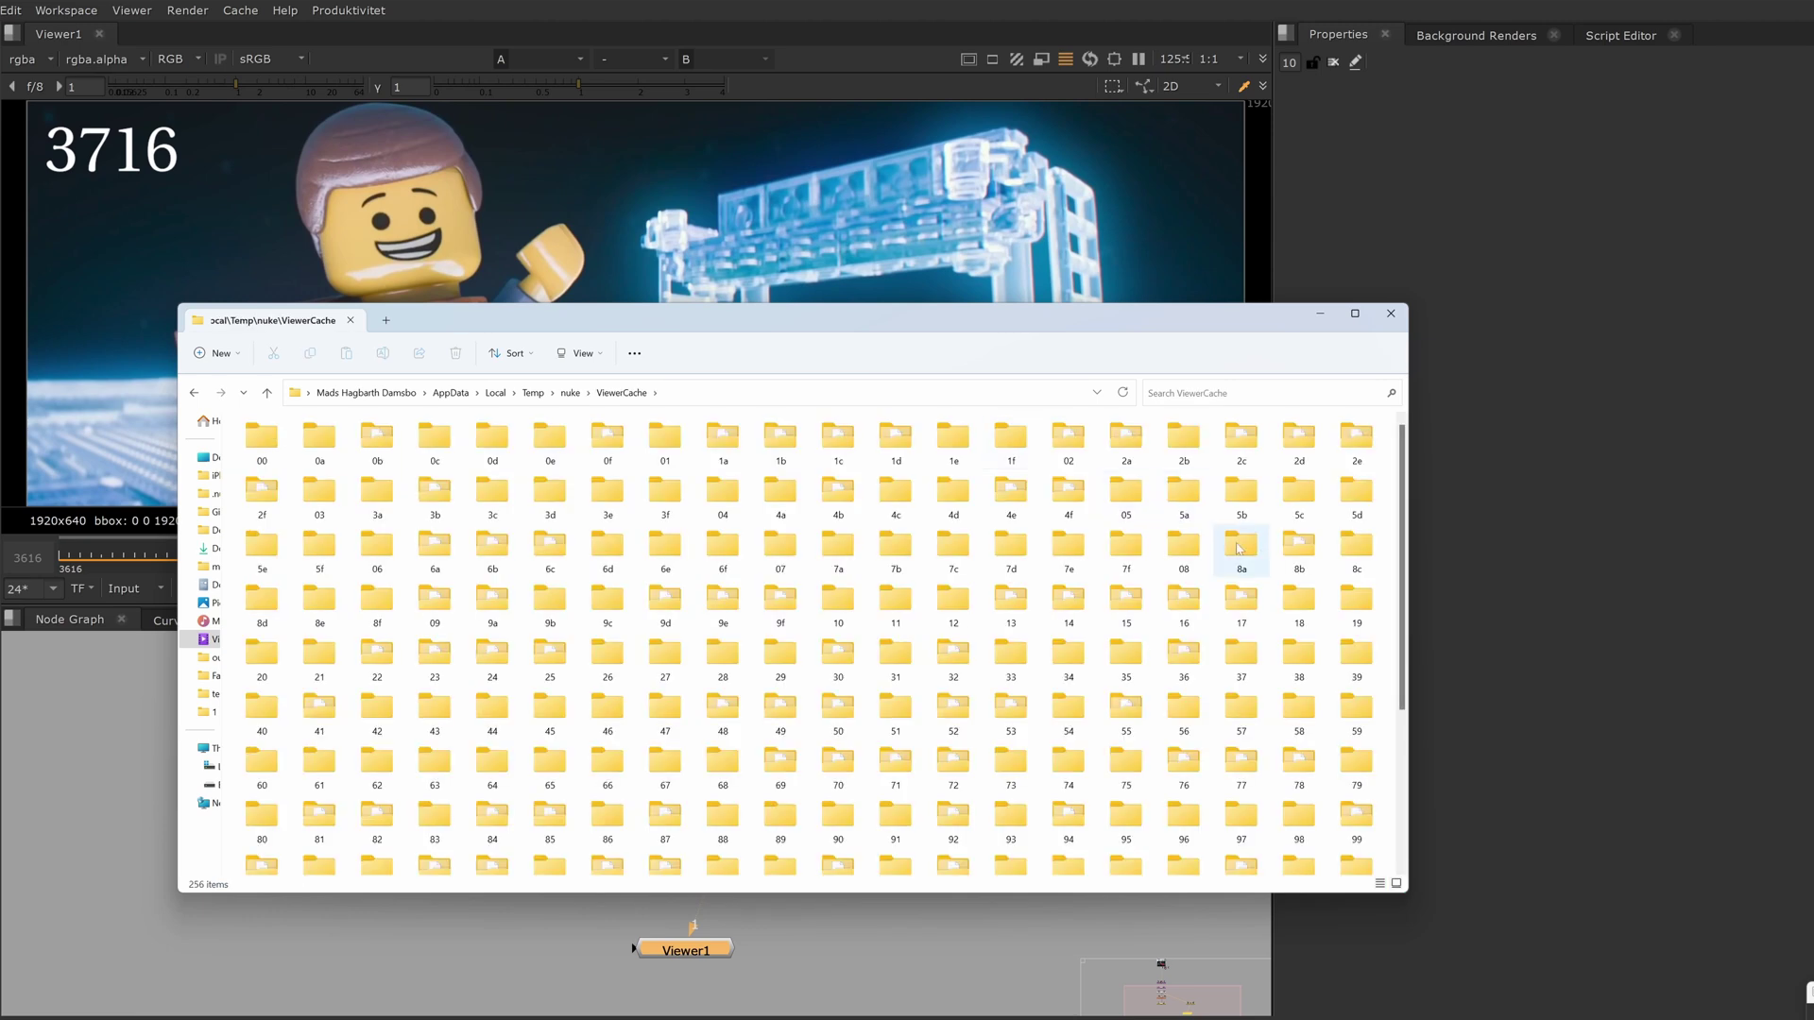
scroll(1036, 571, down, 3)
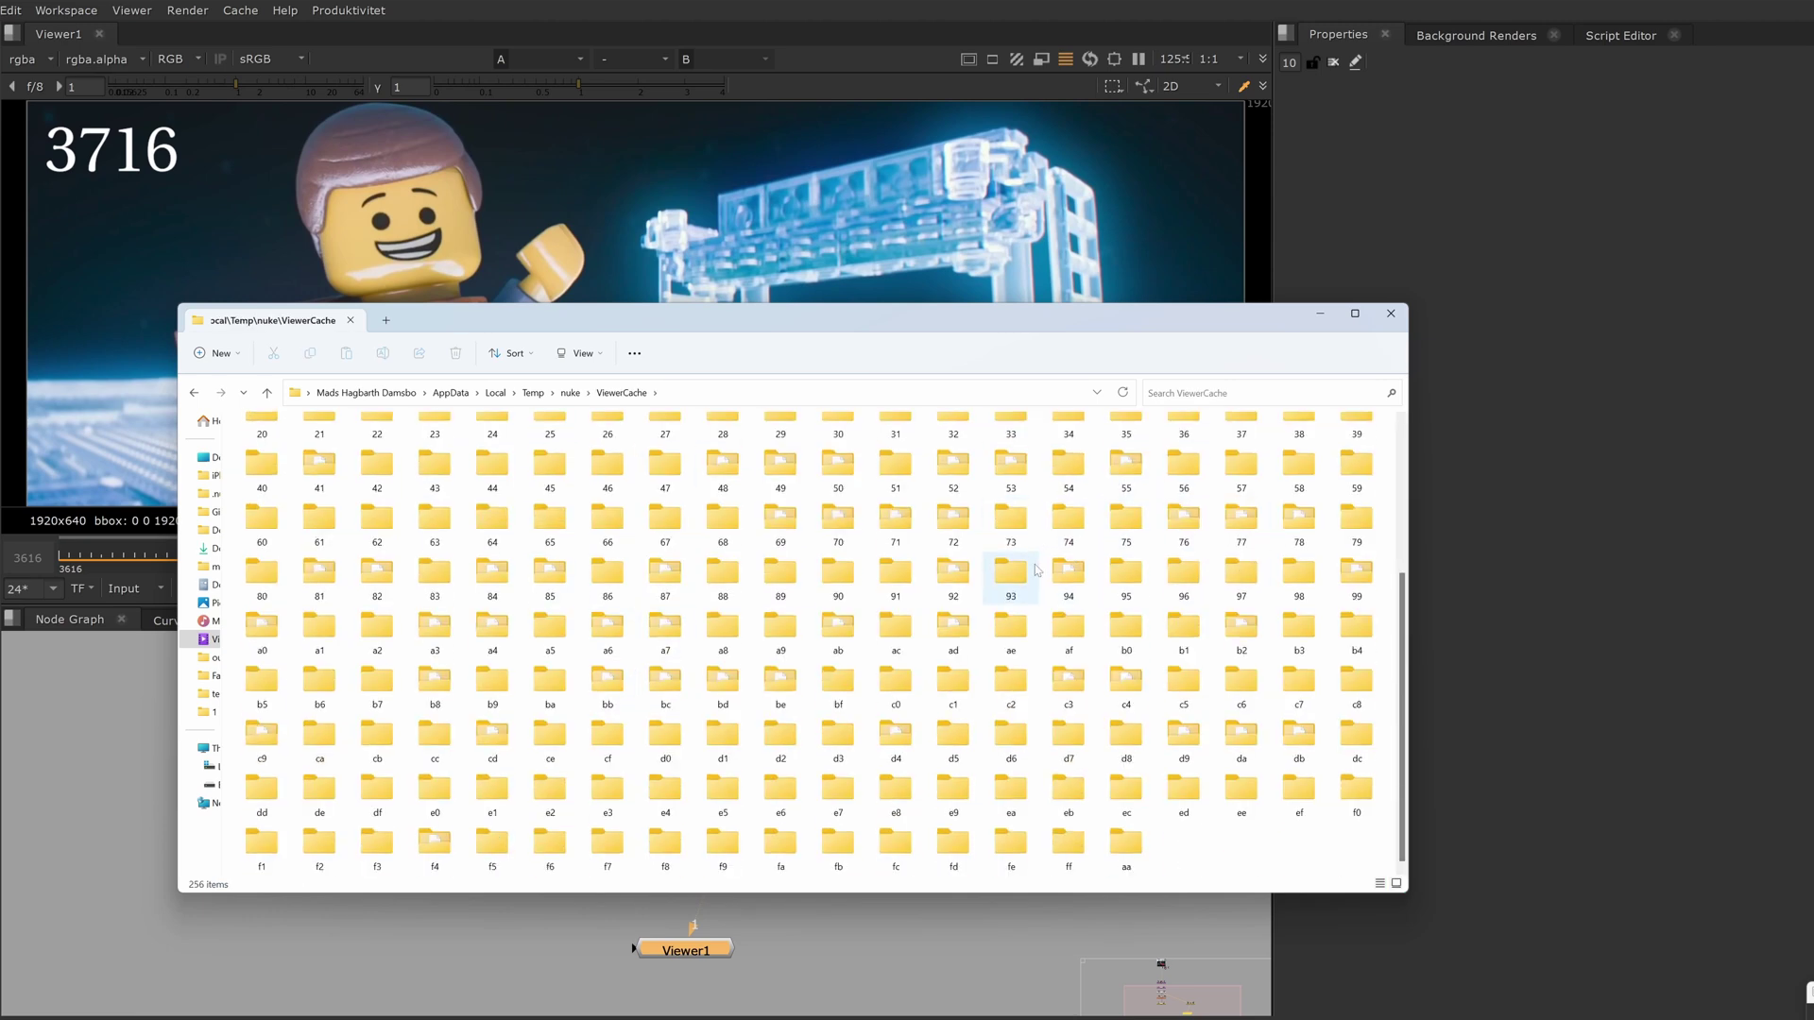
scroll(1036, 570, up, 3)
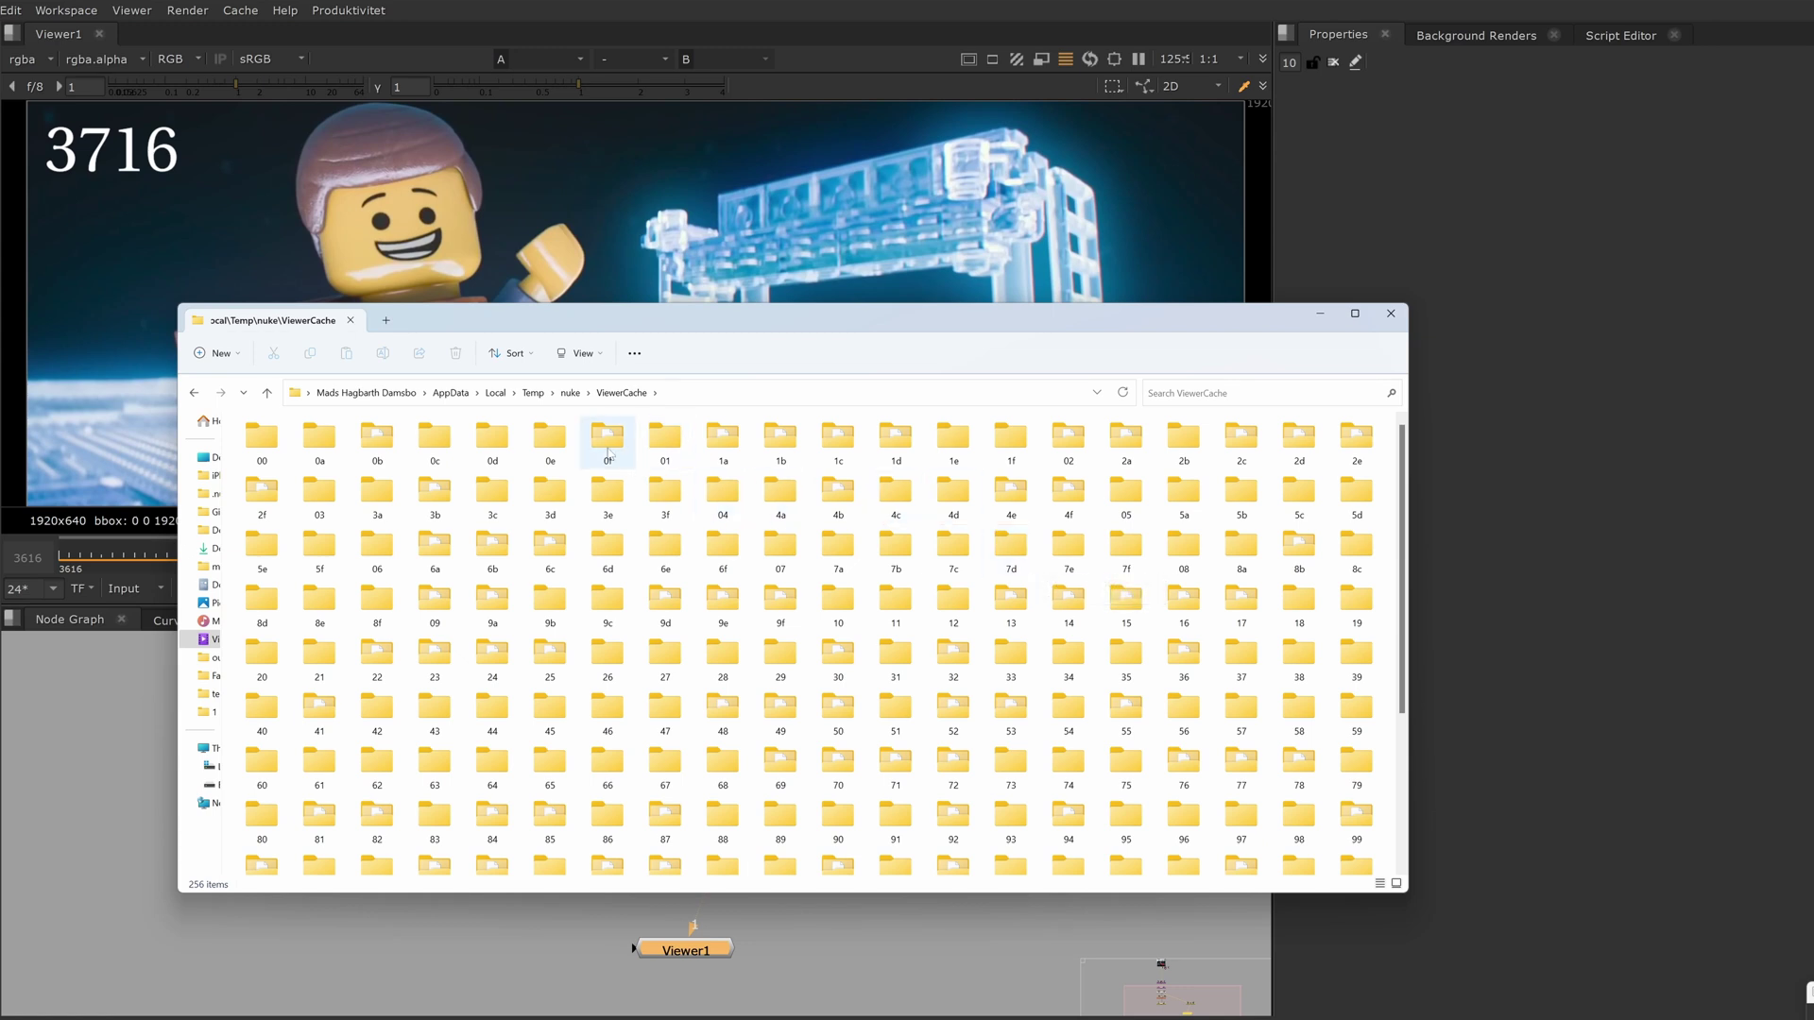
double_click(608, 444)
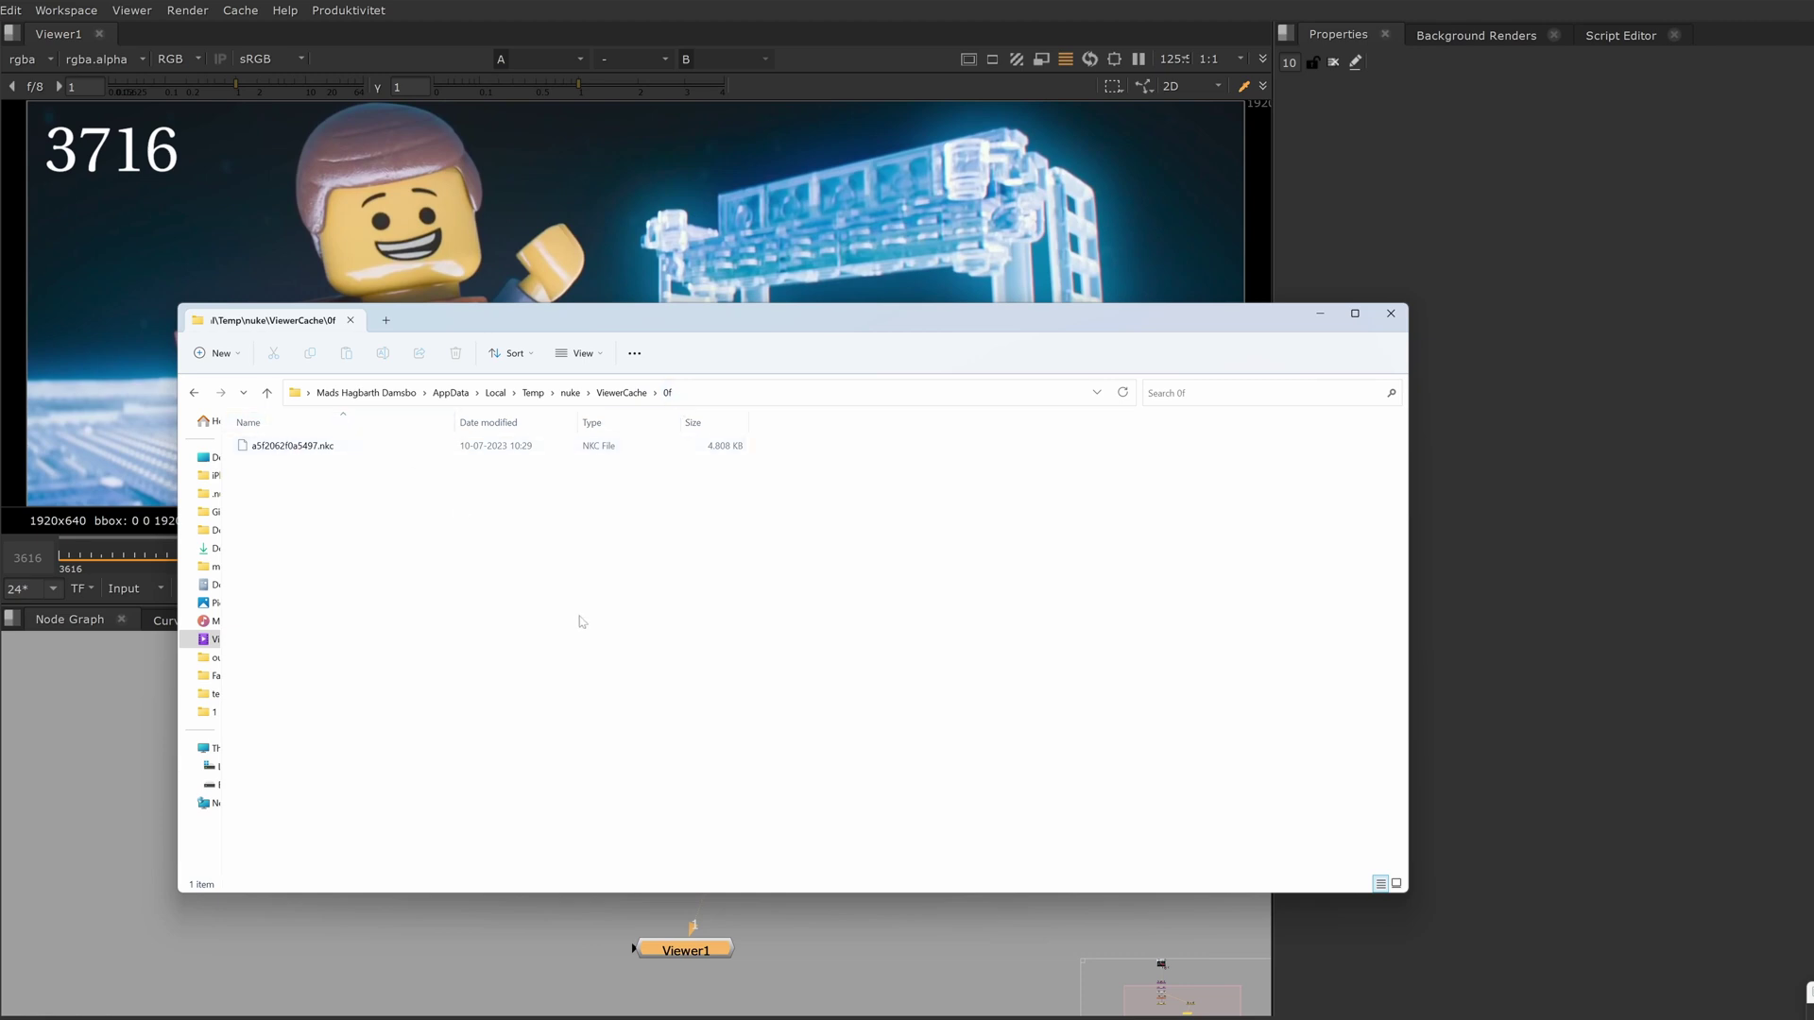
click(329, 448)
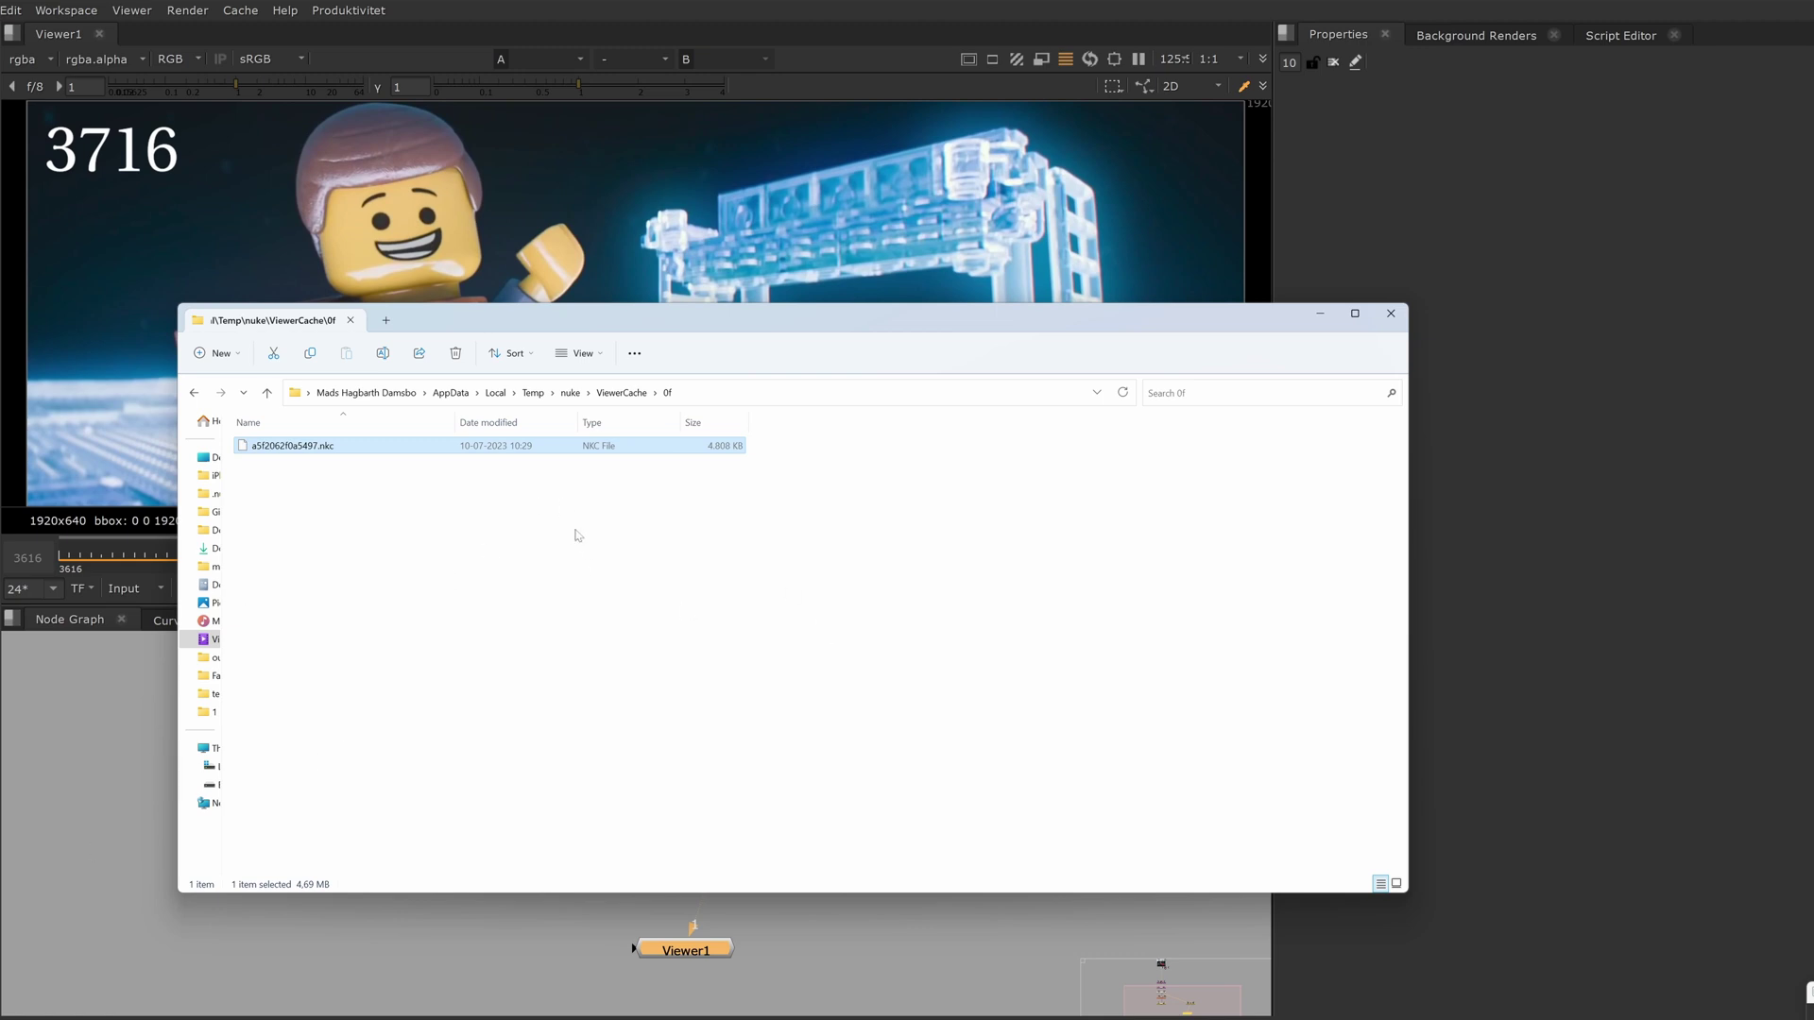
click(351, 499)
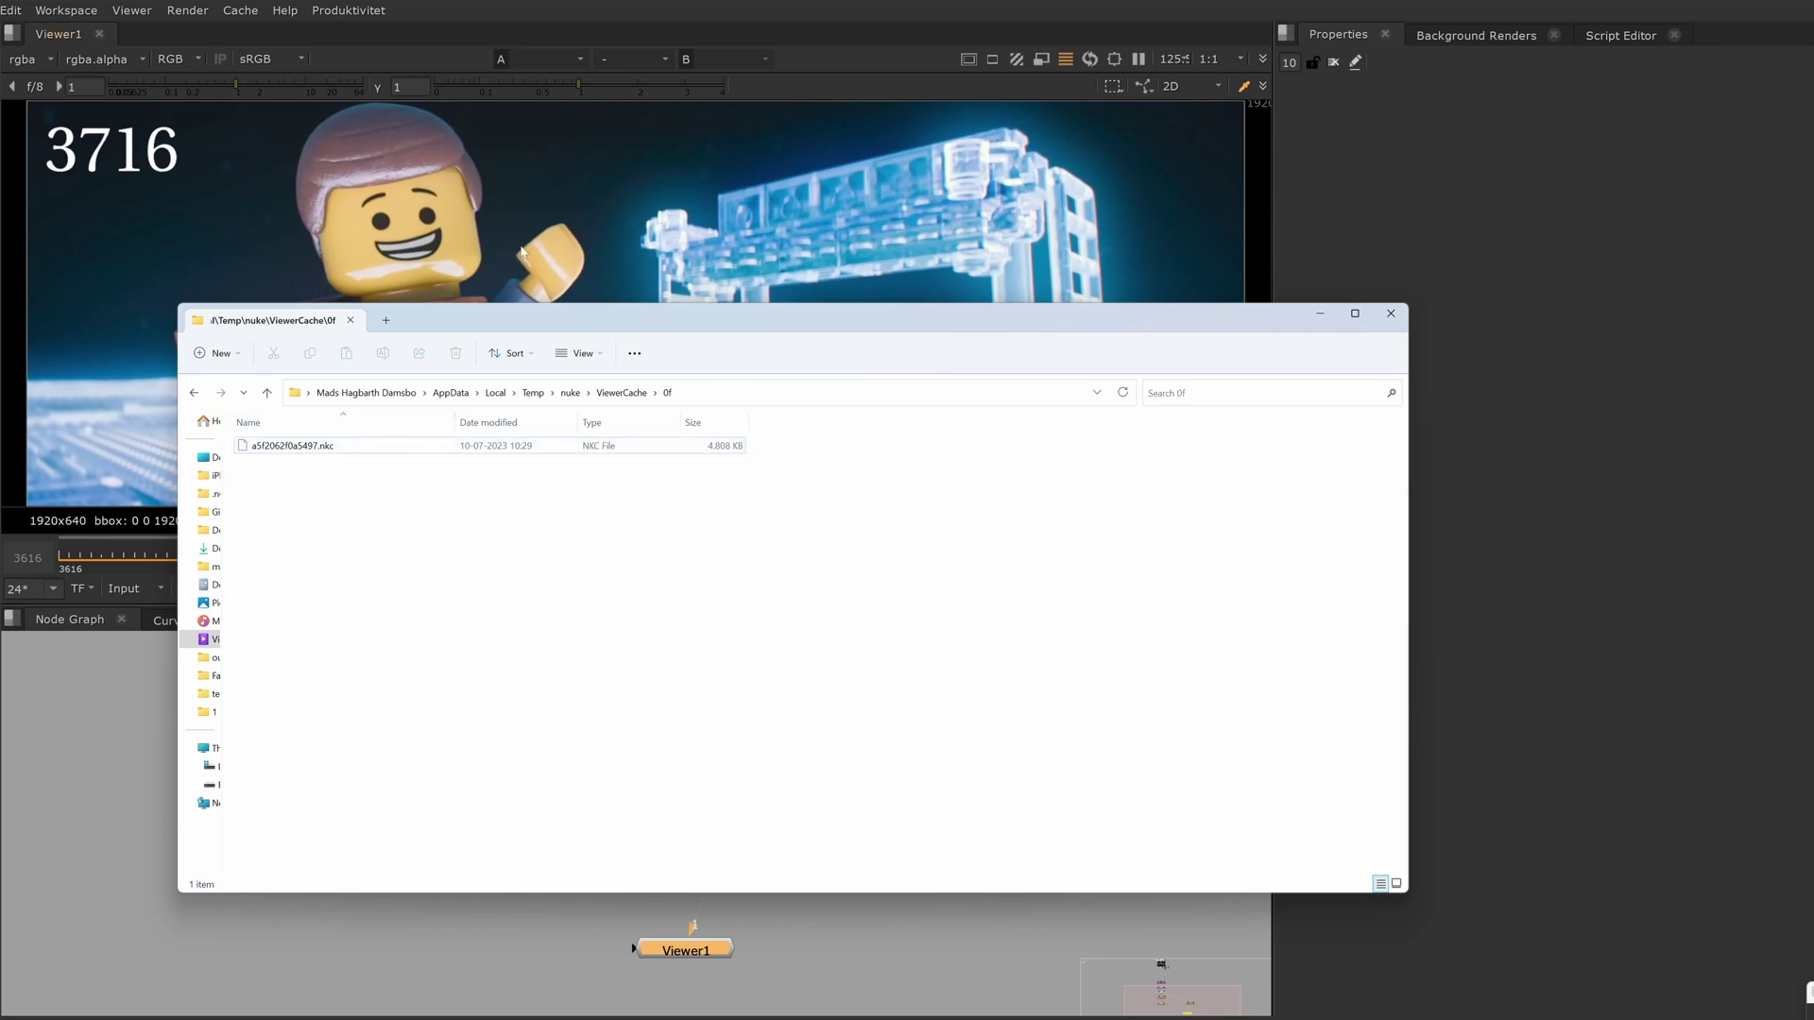
click(630, 242)
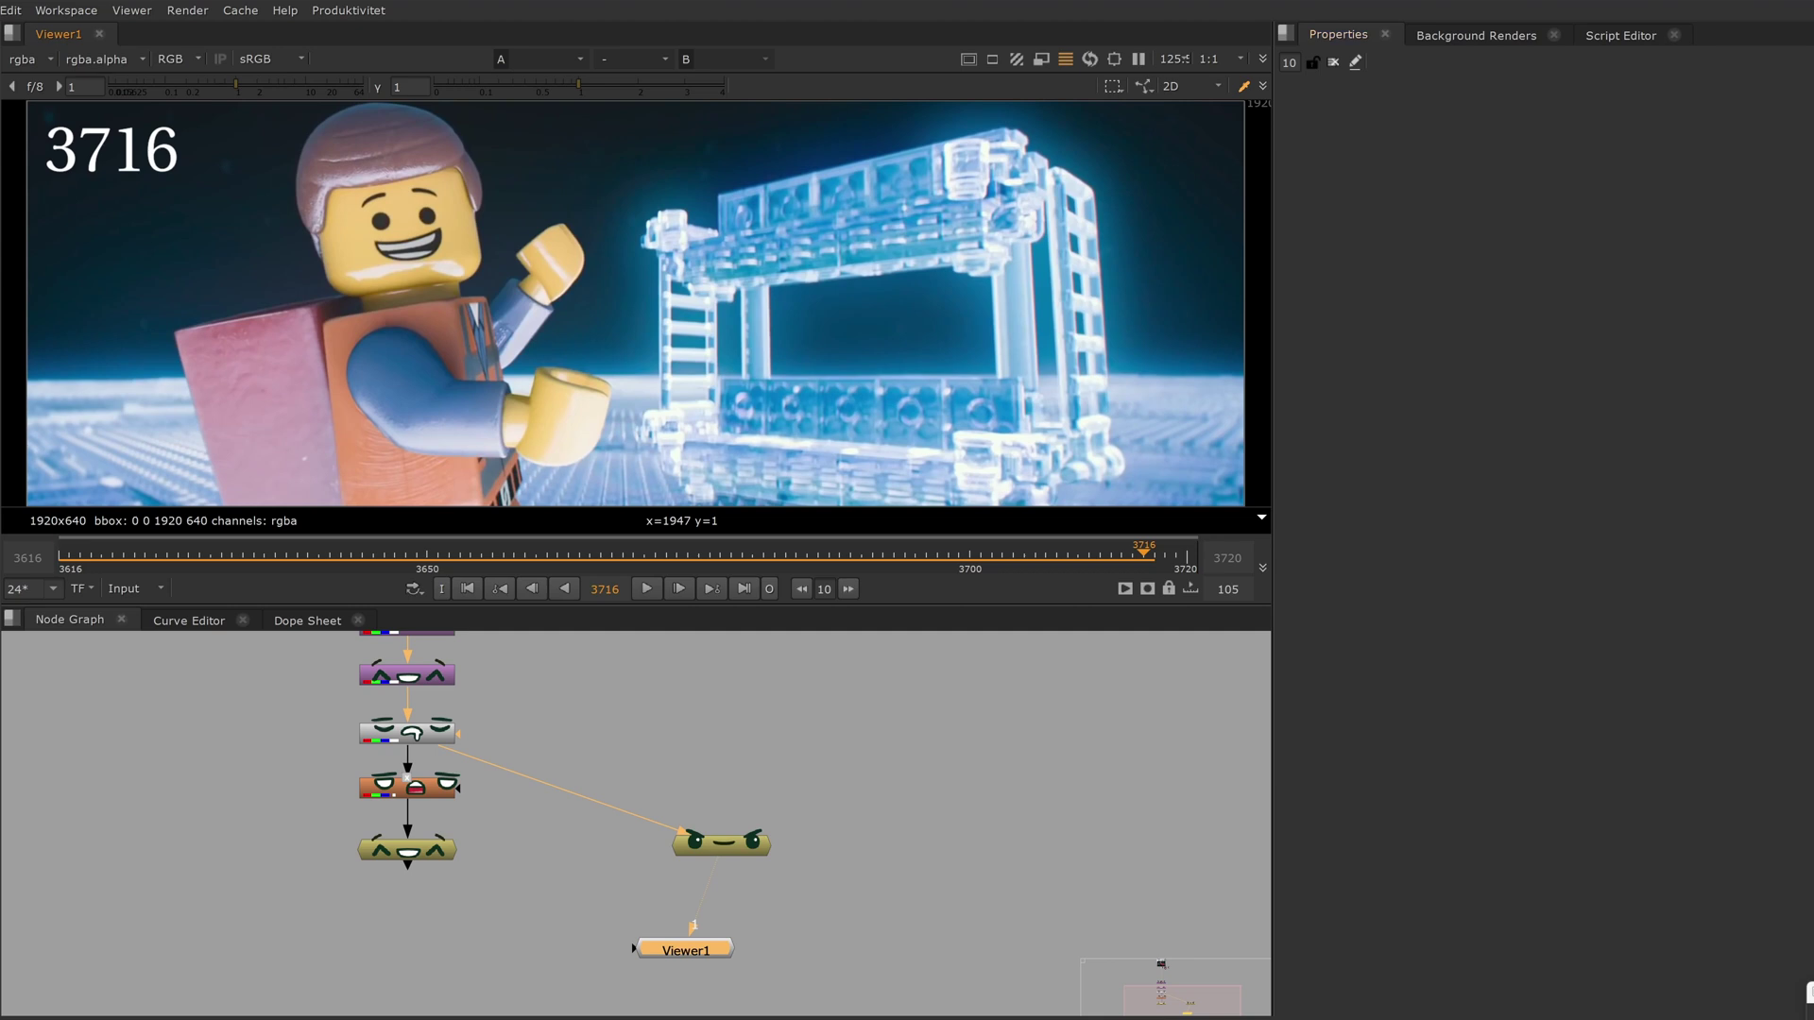
- Position the .nkc Reader window beside the viewer and look through its cached frame thumbnails
drag(1303, 183, 1349, 203)
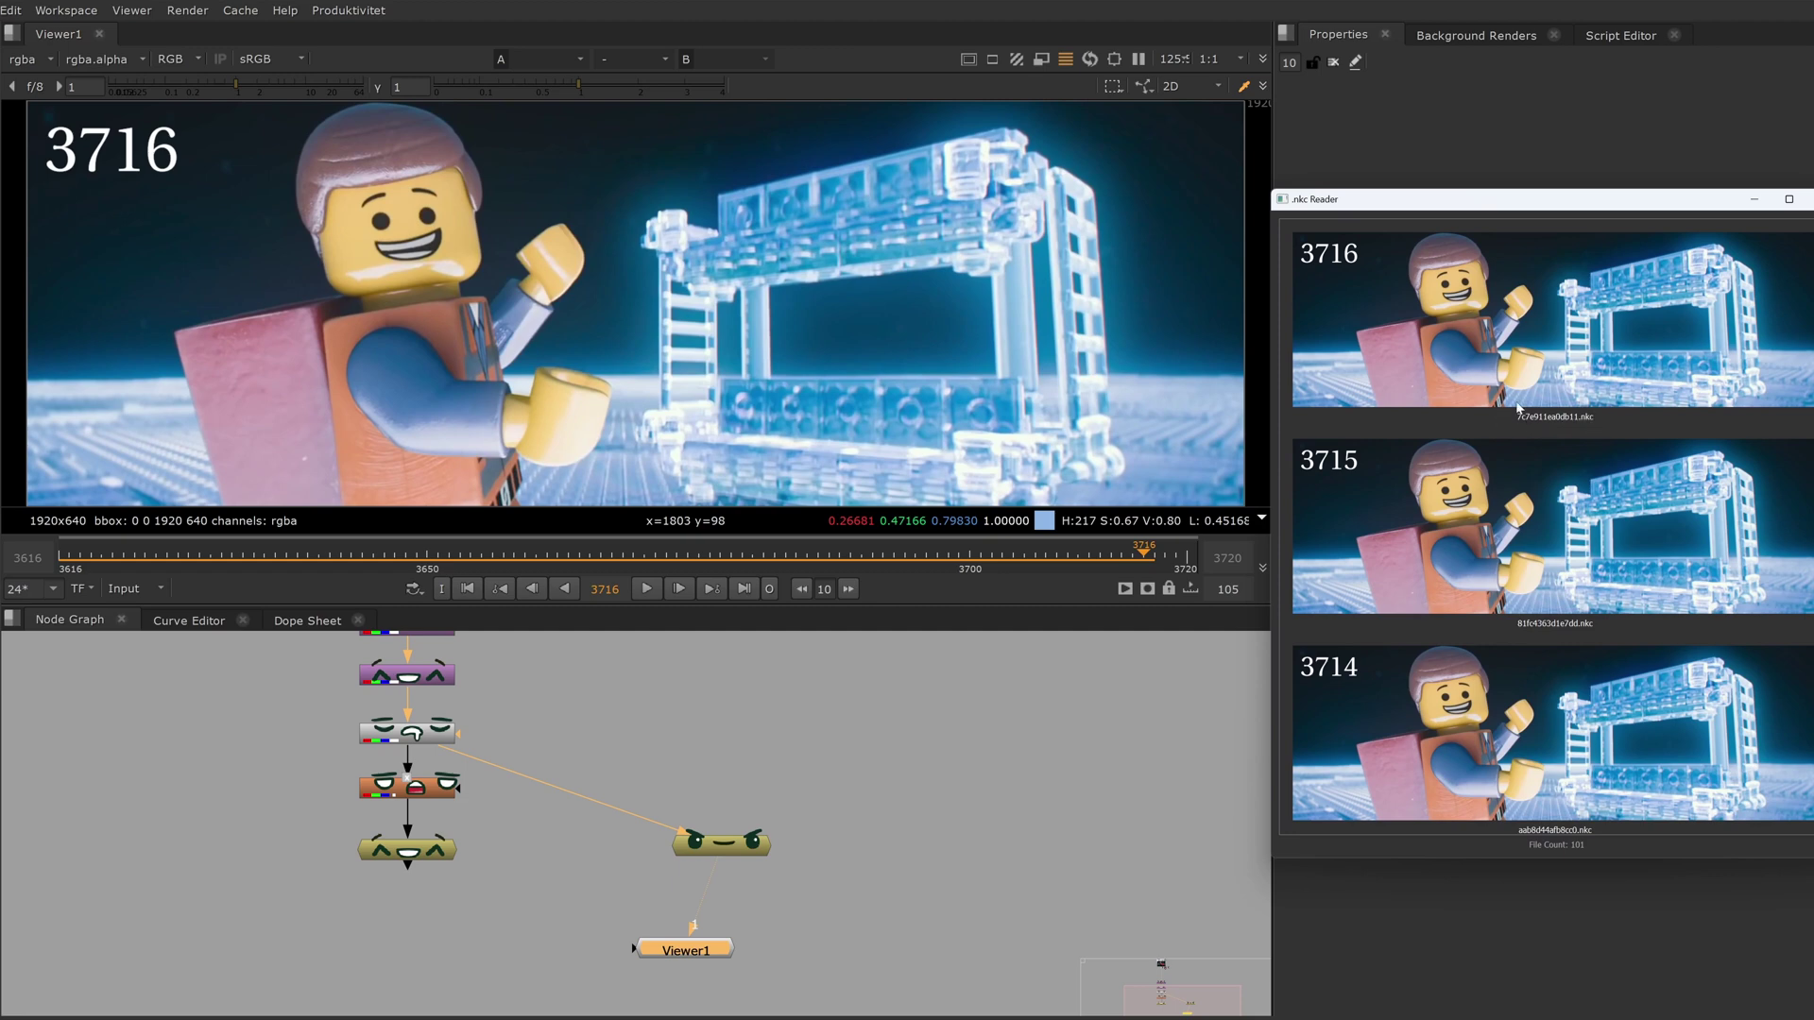
scroll(1559, 416, down, 7)
scroll(1518, 408, up, 7)
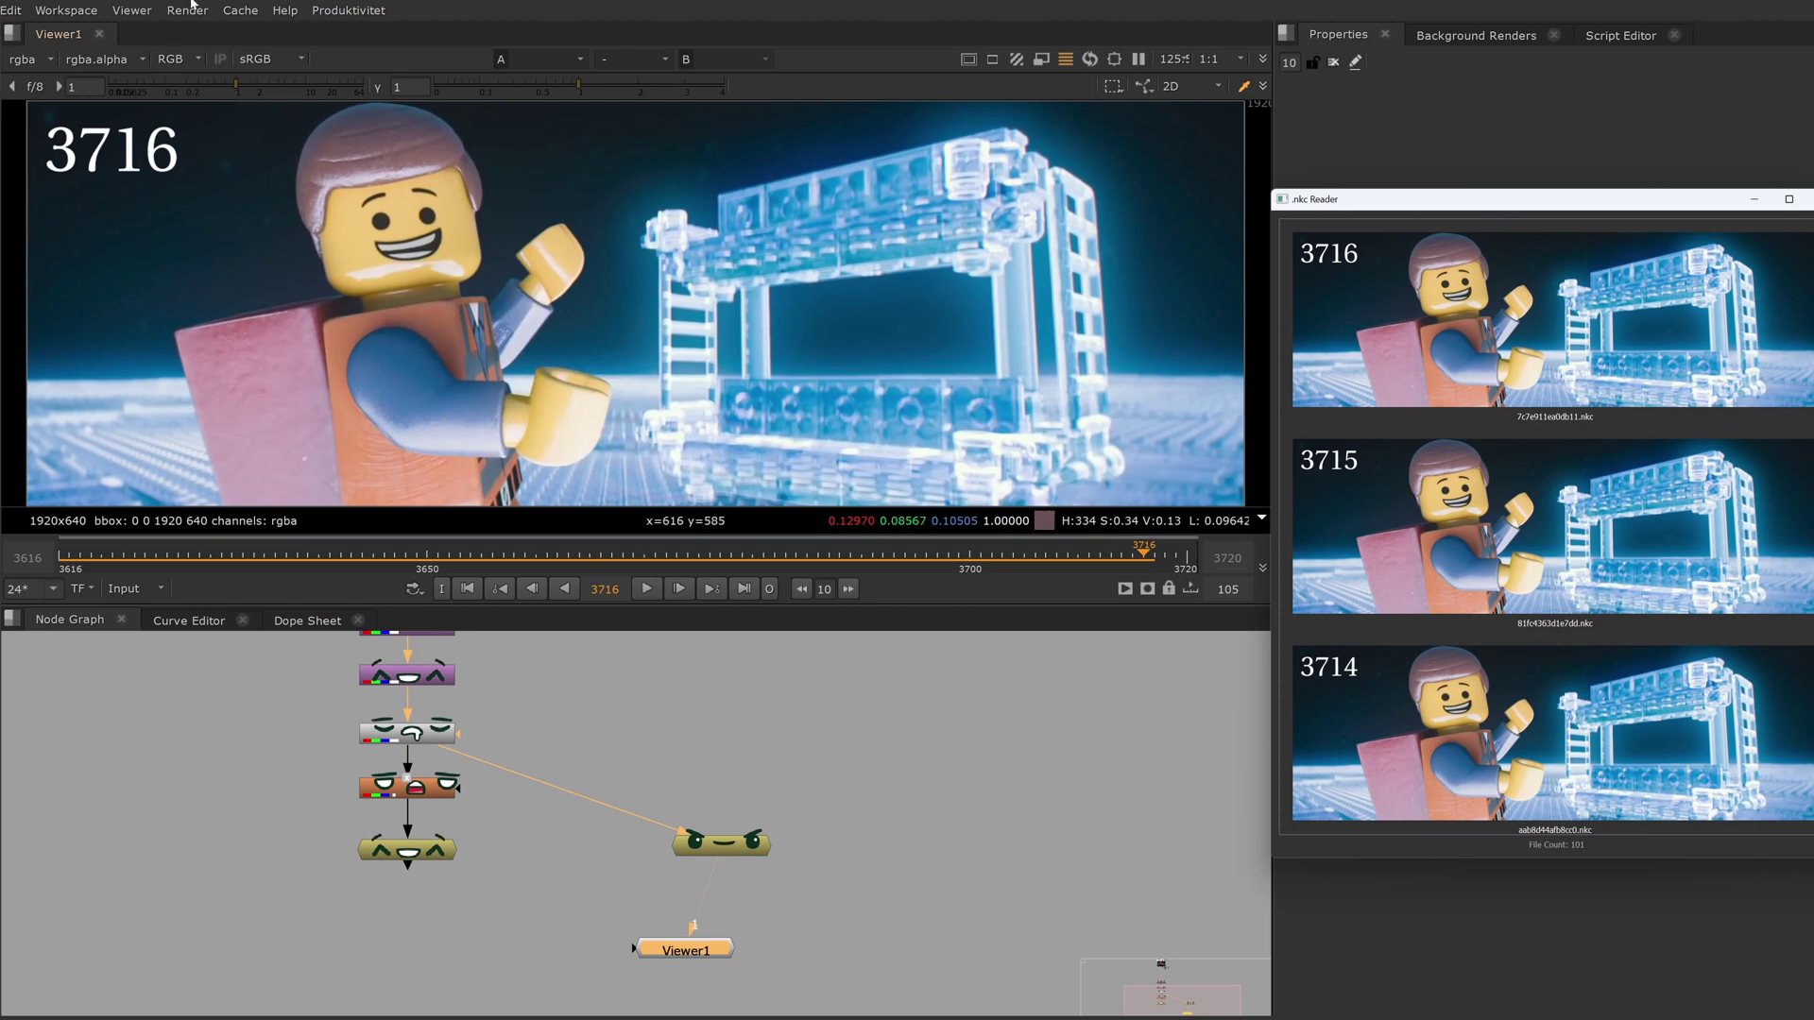
- Clear the viewer cache and play the timeline to cache the frames again
click(237, 13)
click(298, 138)
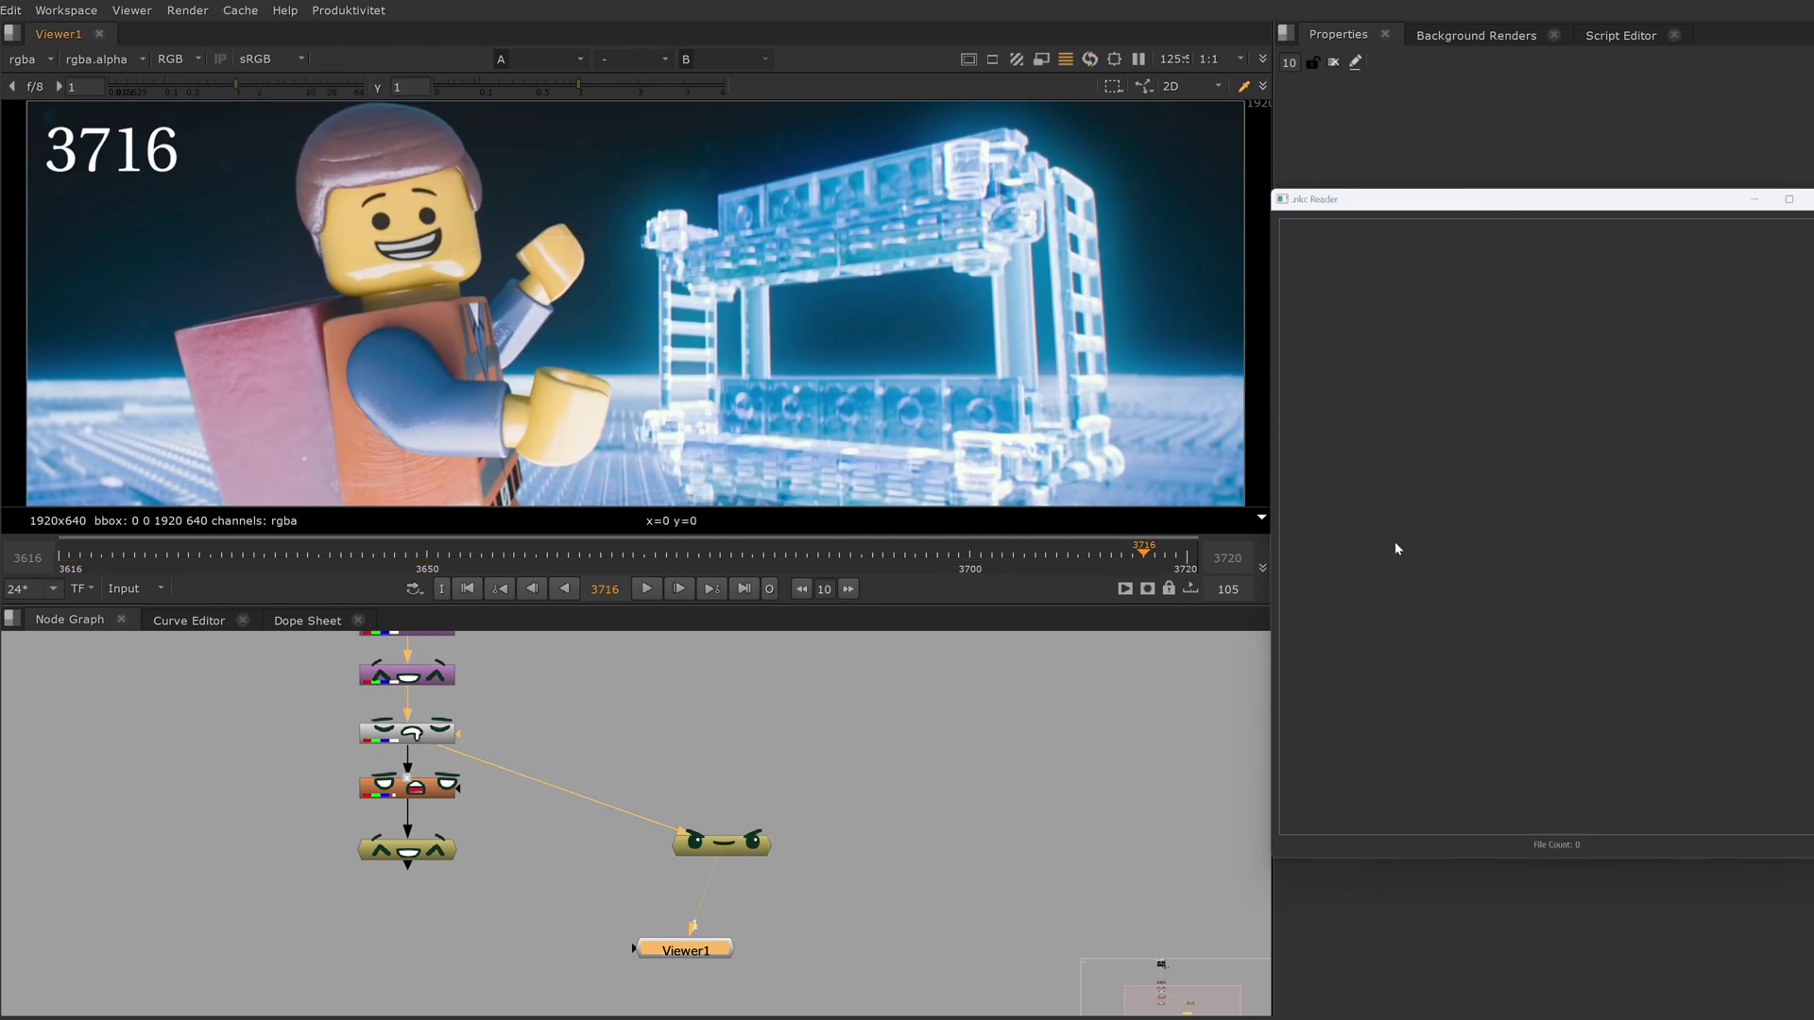
click(643, 588)
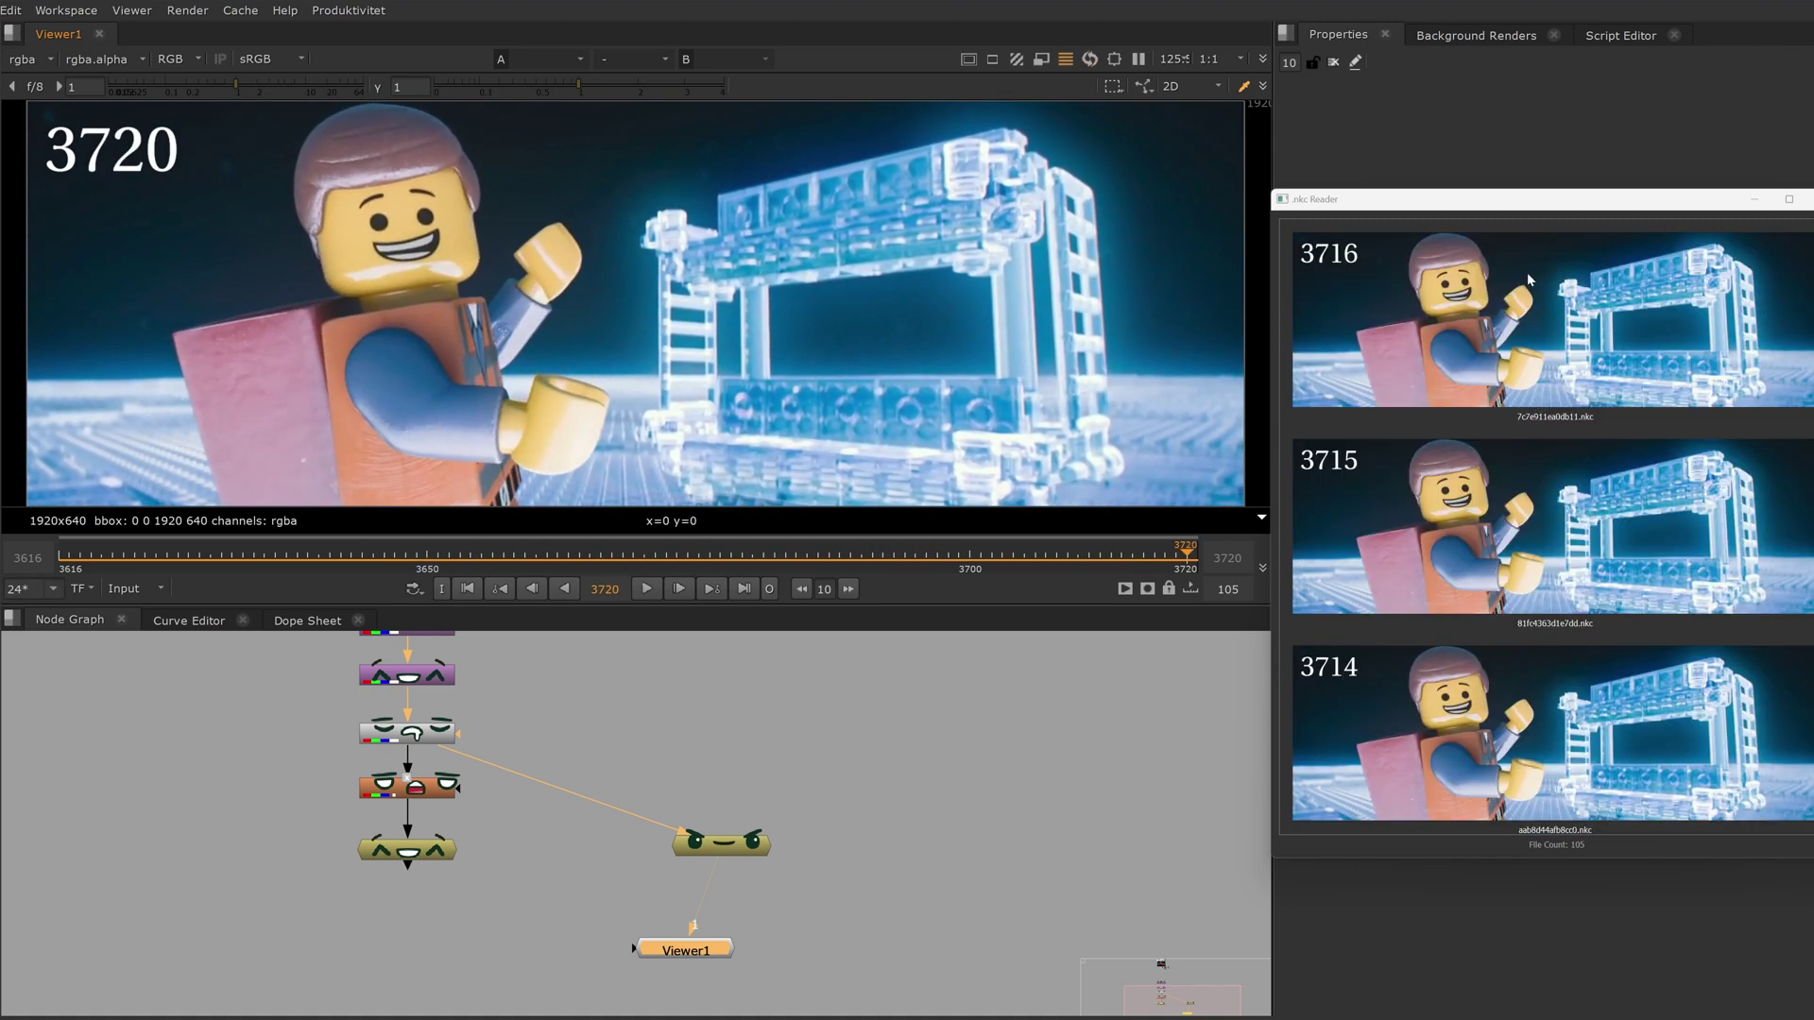
- Play the cached frames in an enlarged preview from the .nkc Reader's first thumbnail and close the preview
double_click(1527, 272)
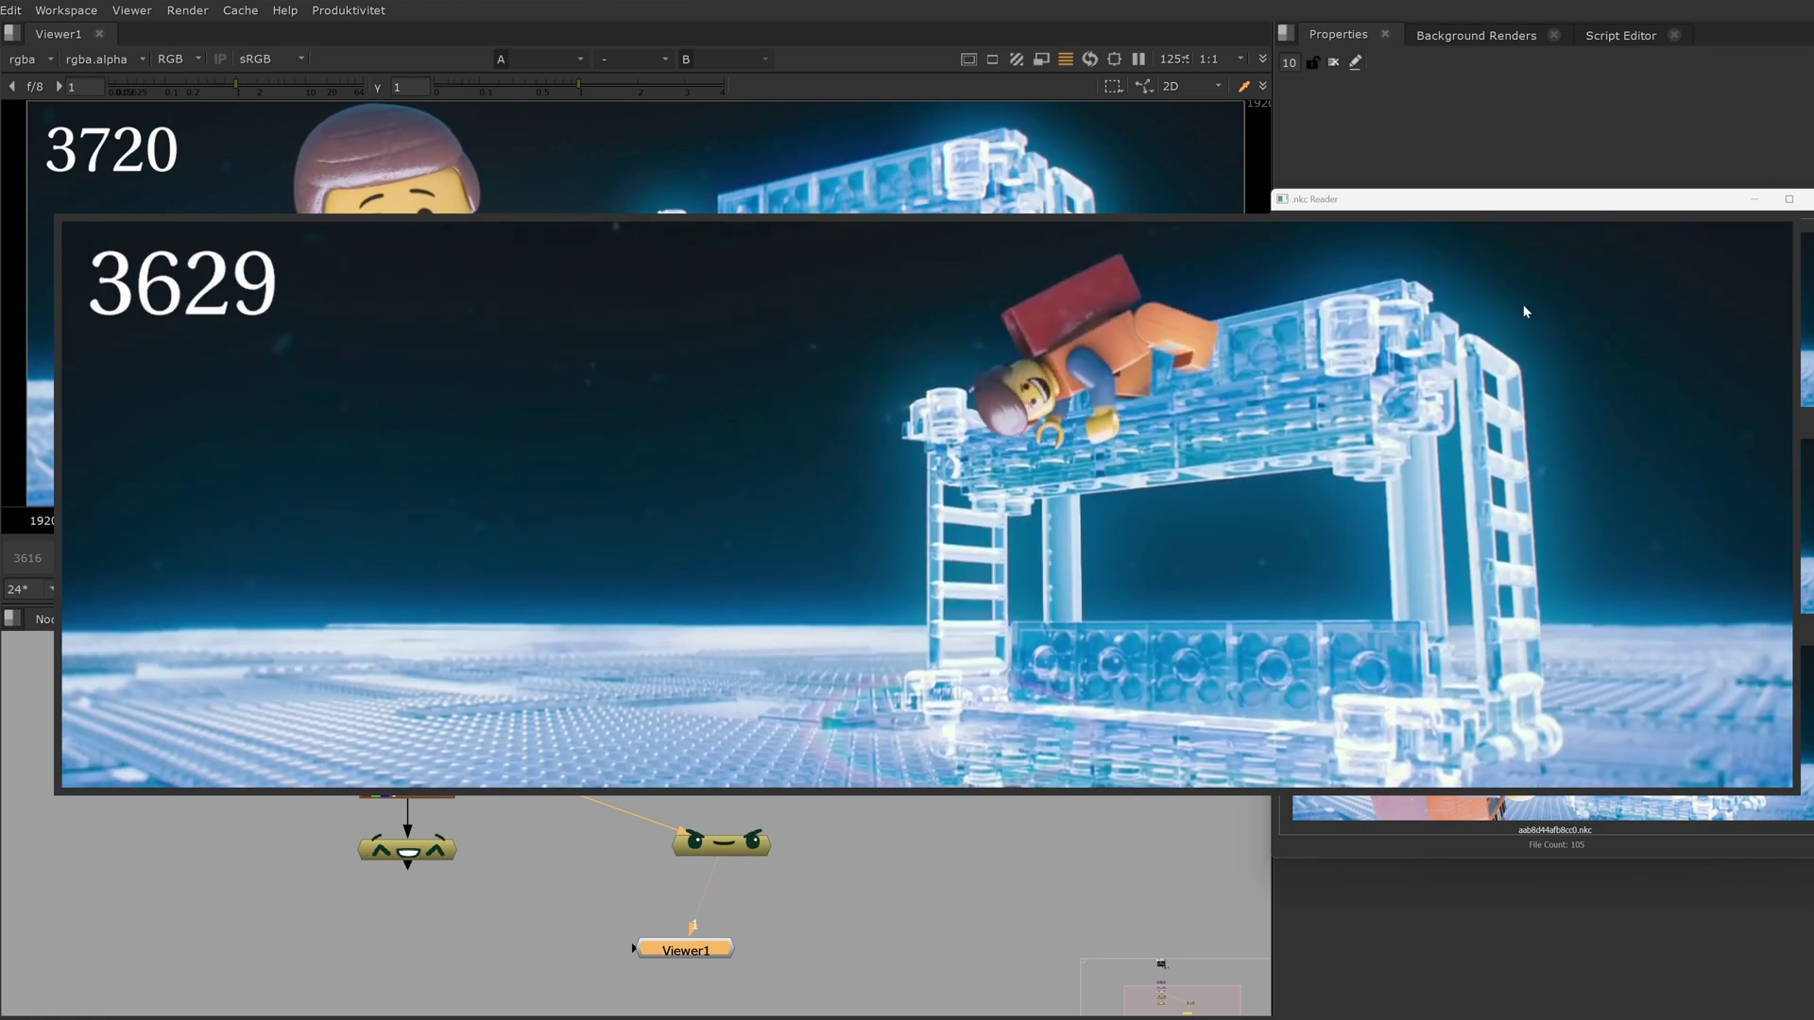
key(Escape)
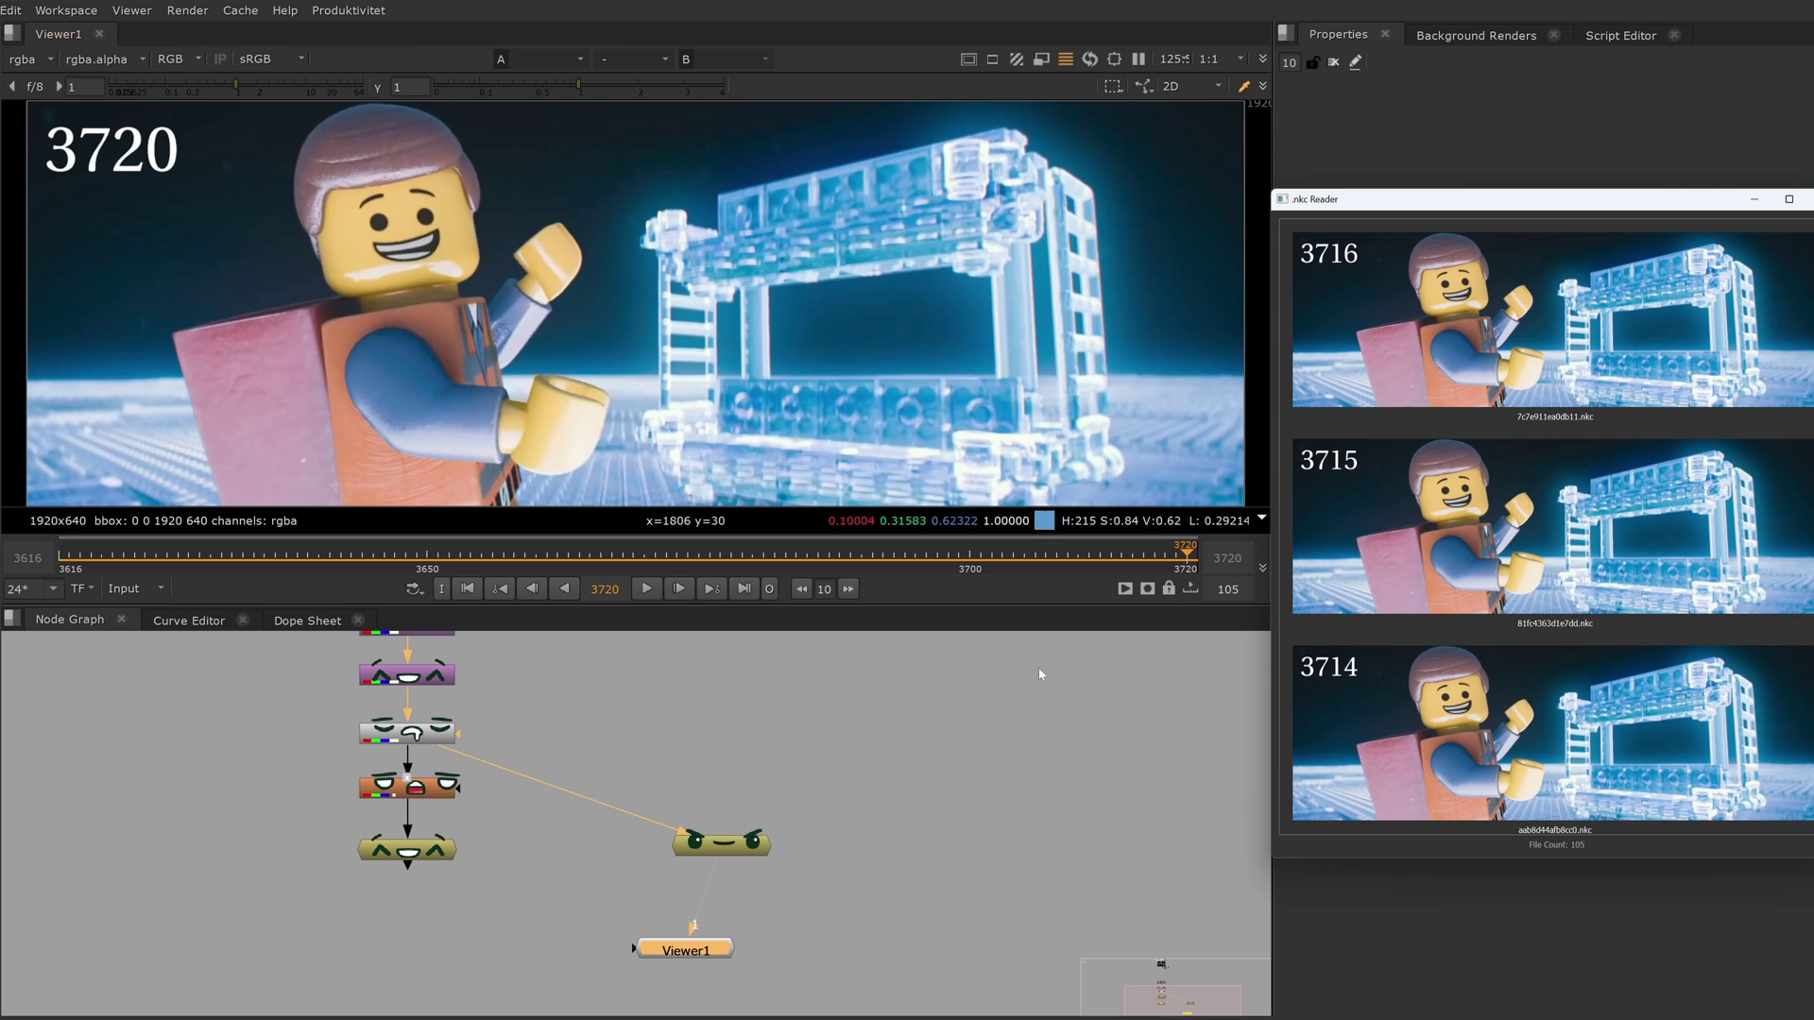
- Show the output of the olive node at the end of the main node chain in the viewer
scroll(773, 777, up, 2)
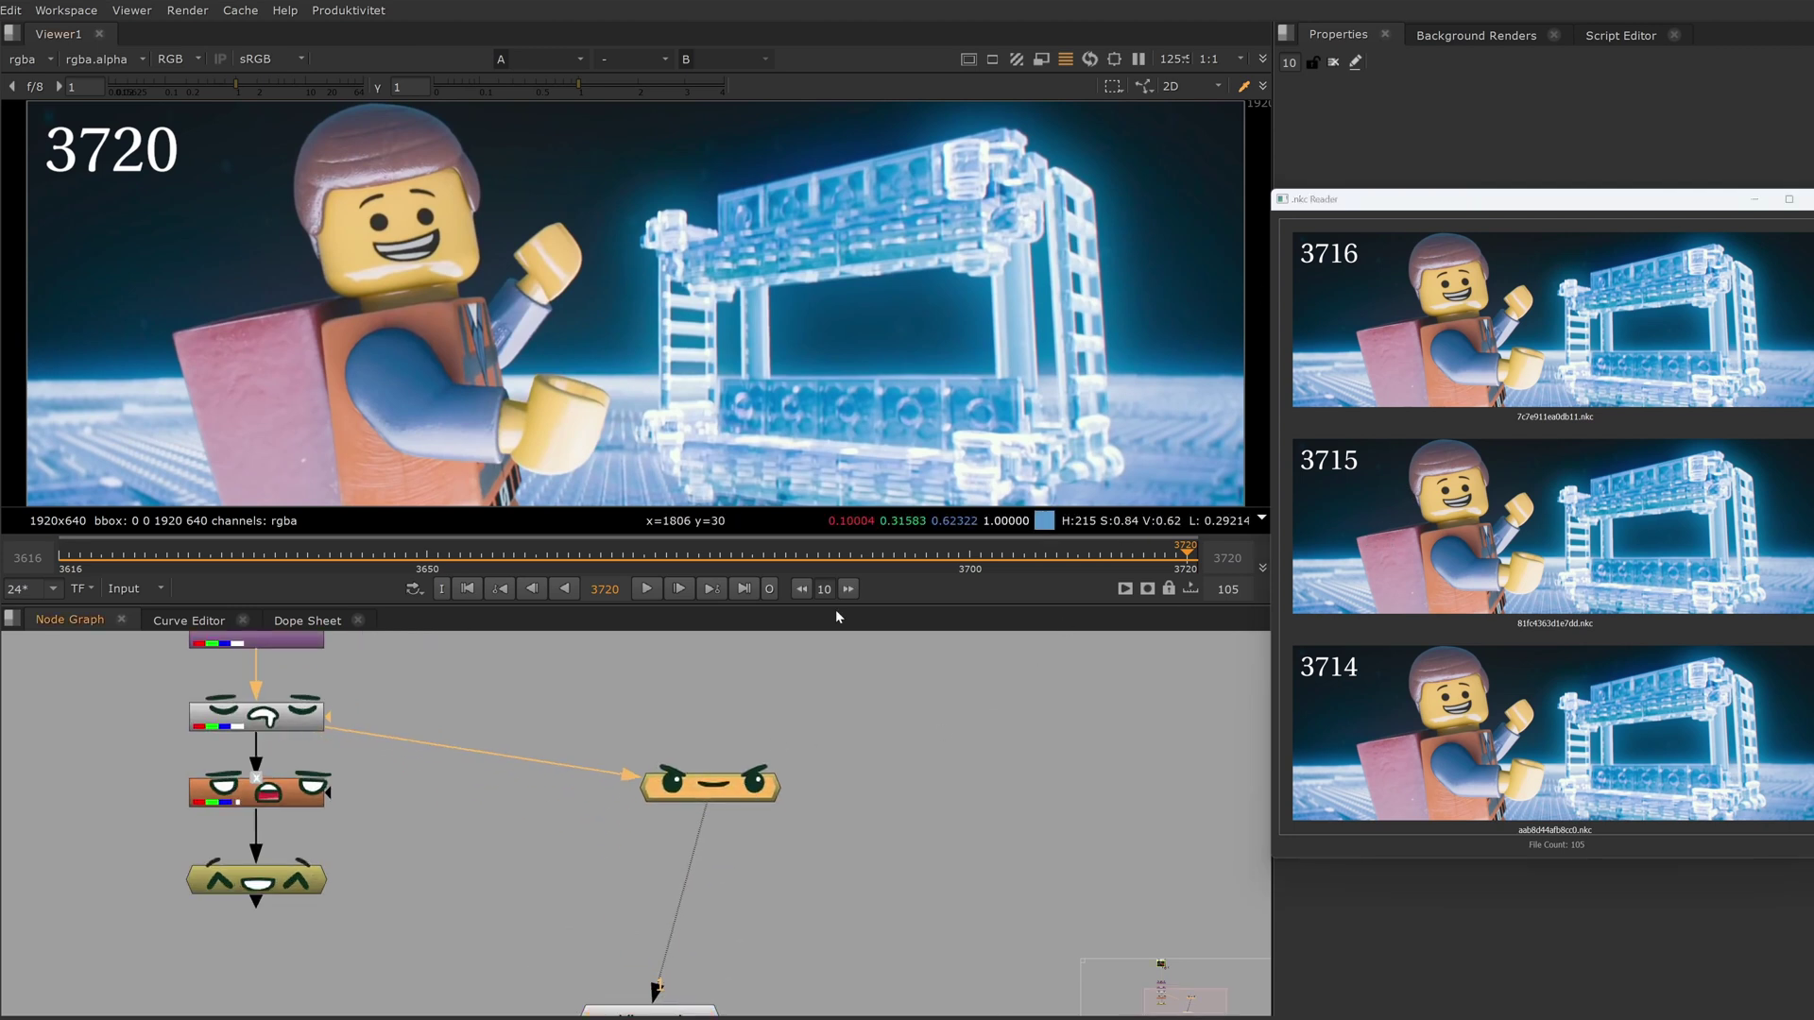
scroll(1087, 227, down, 3)
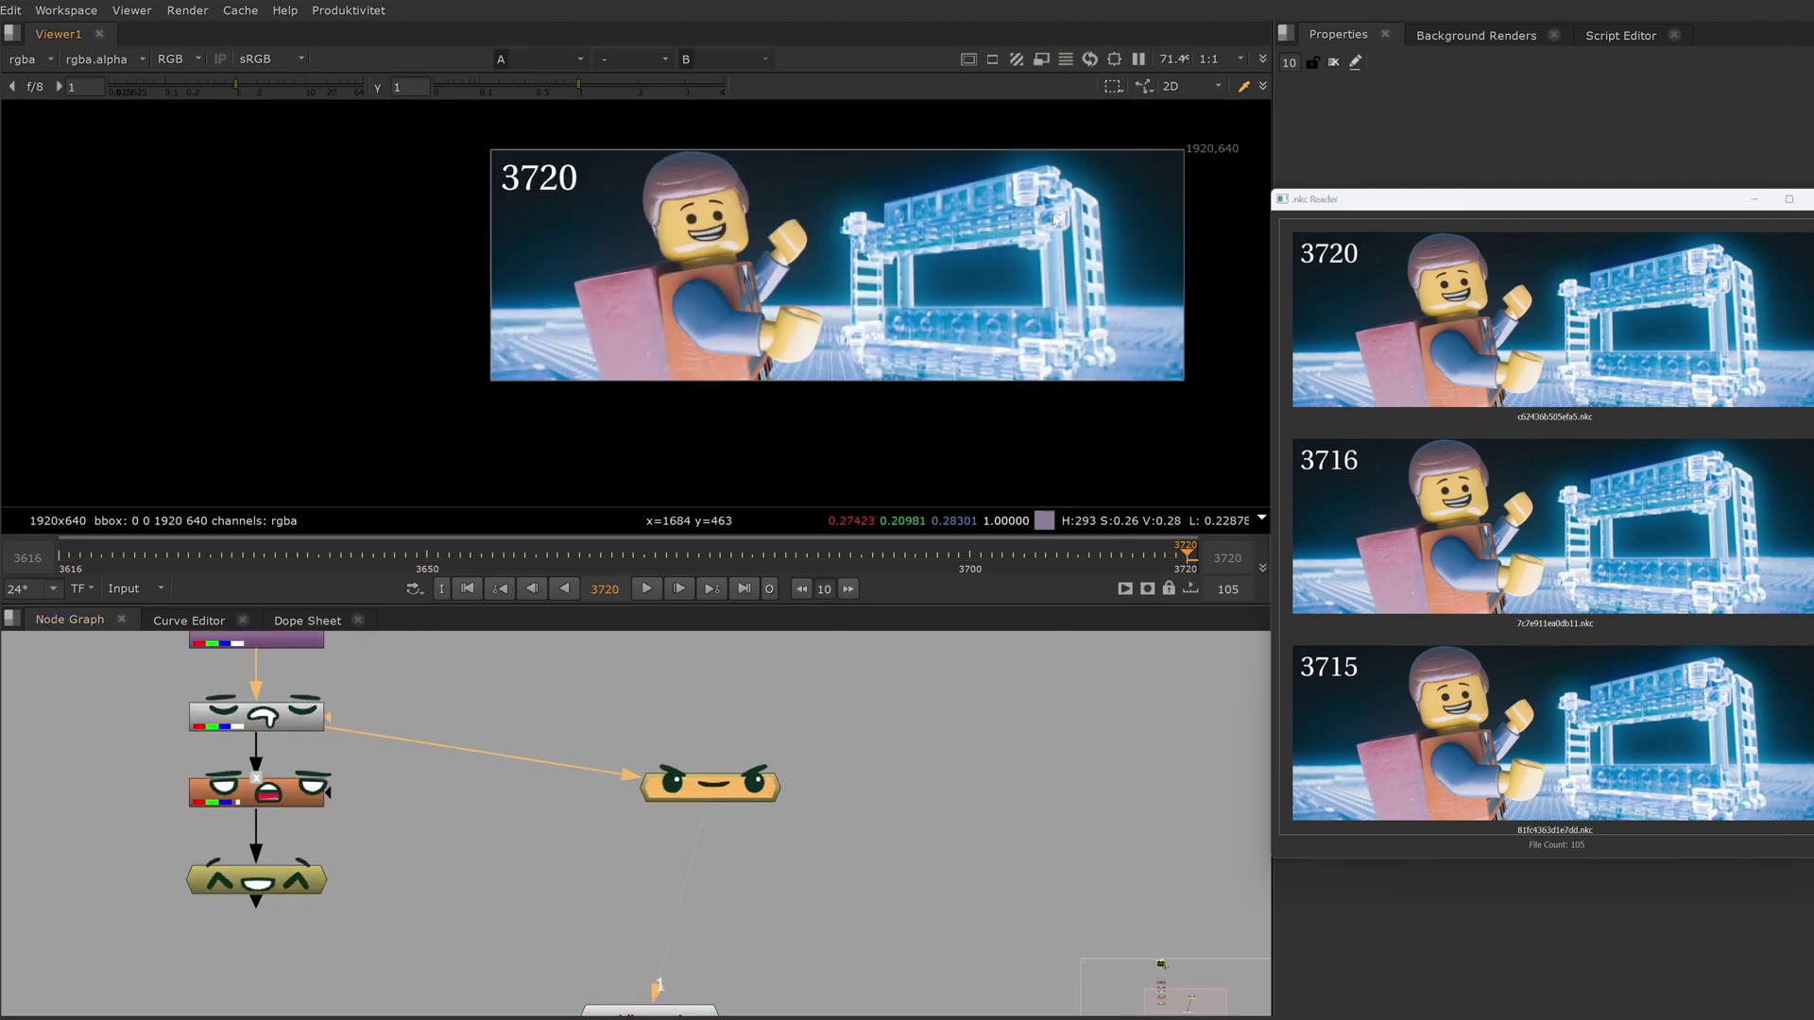
click(257, 885)
key(1)
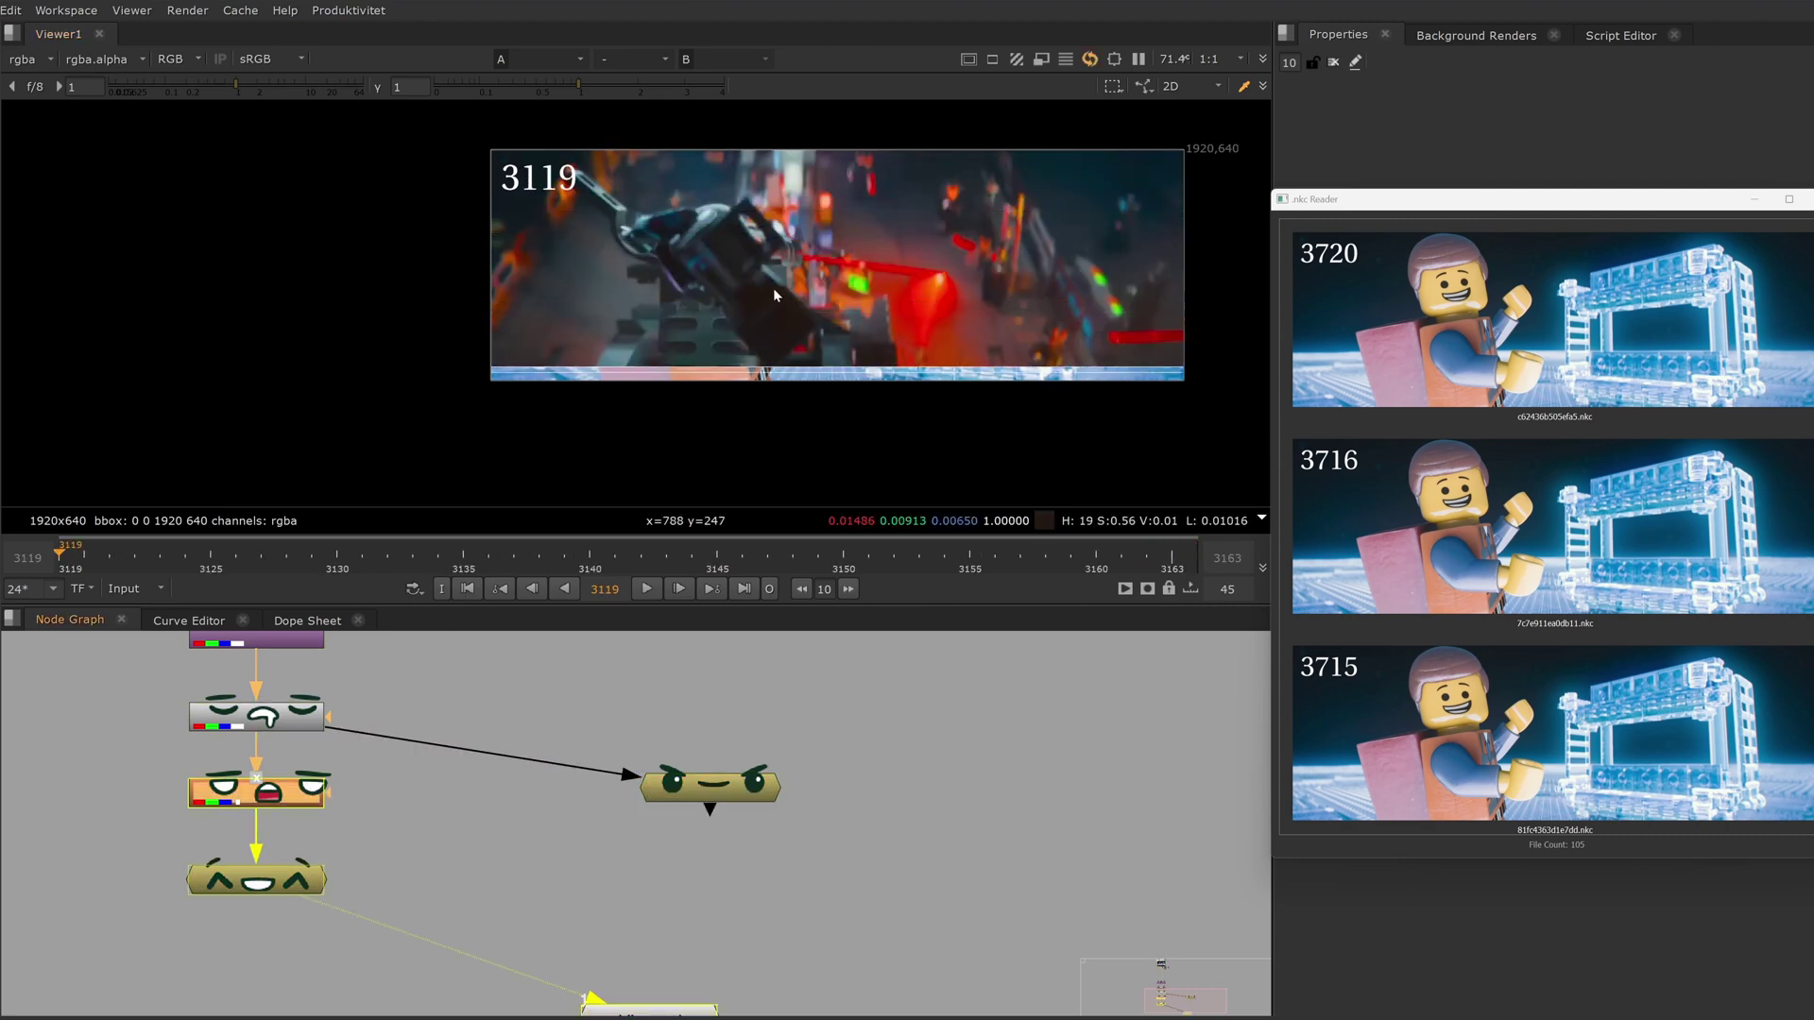
- Delete the orange node from the main chain and add a Grade node after the olive node
scroll(759, 244, up, 4)
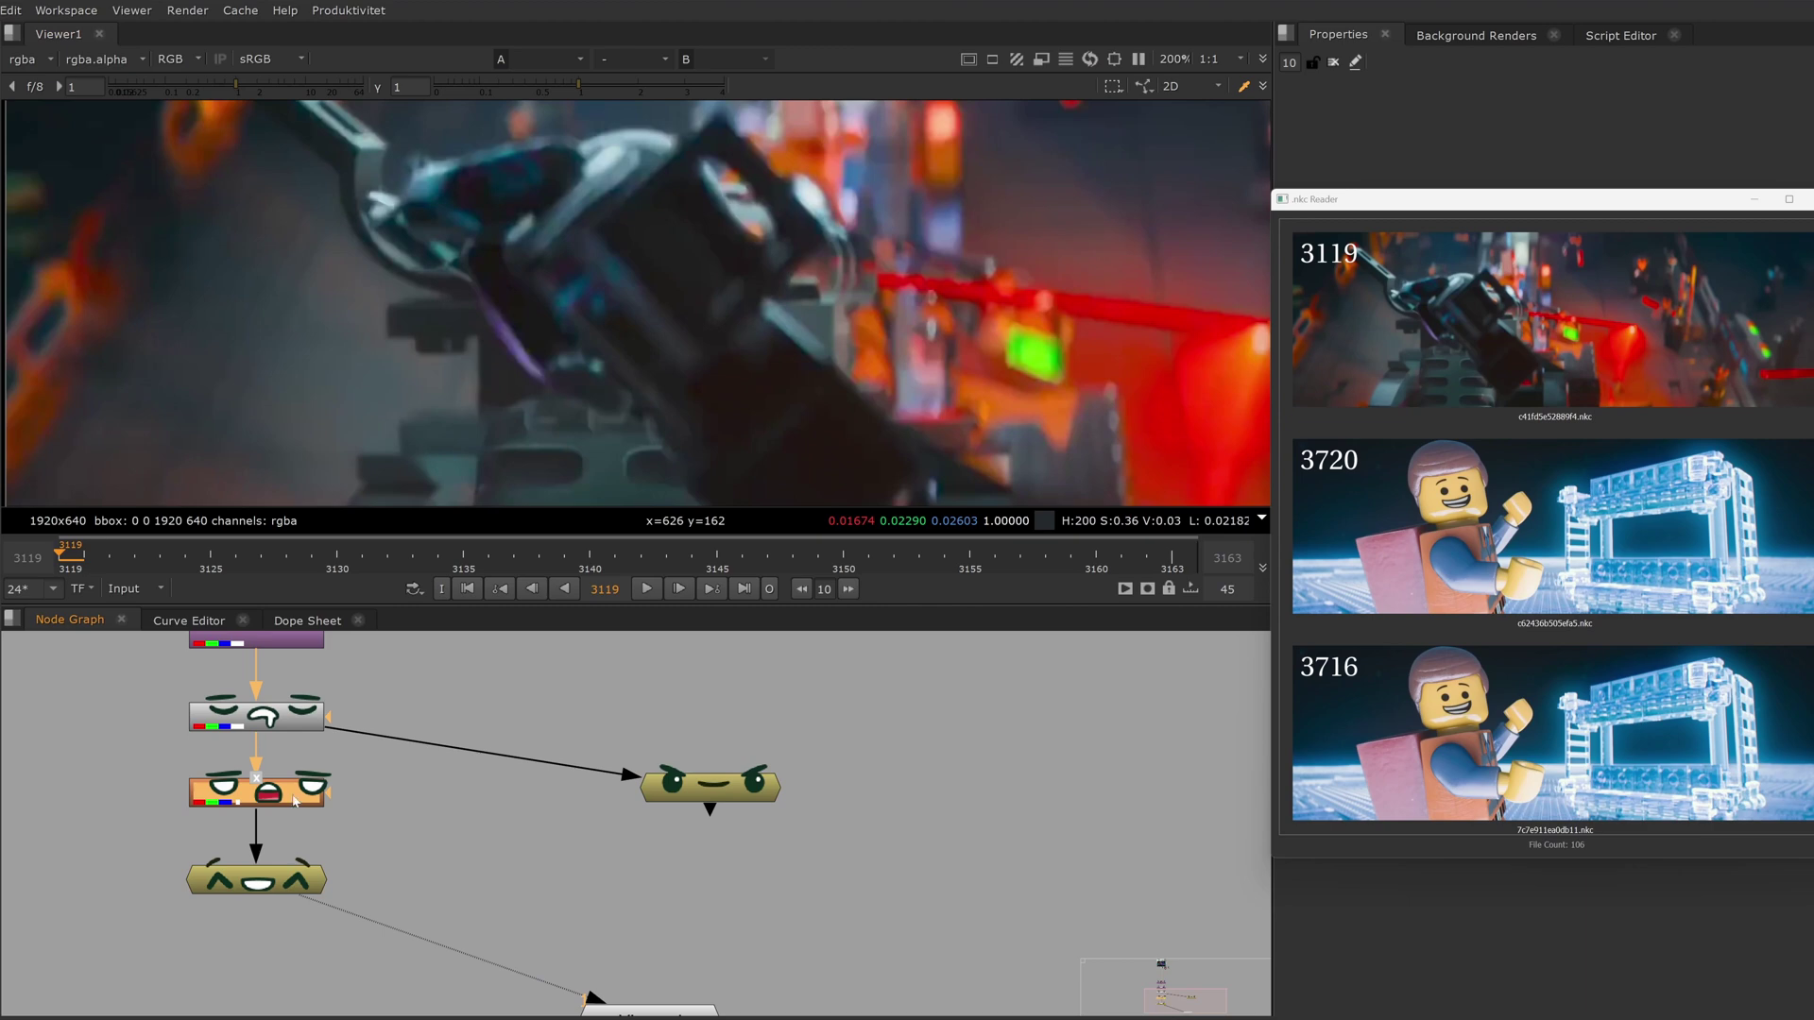
key(Delete)
click(285, 884)
key(g)
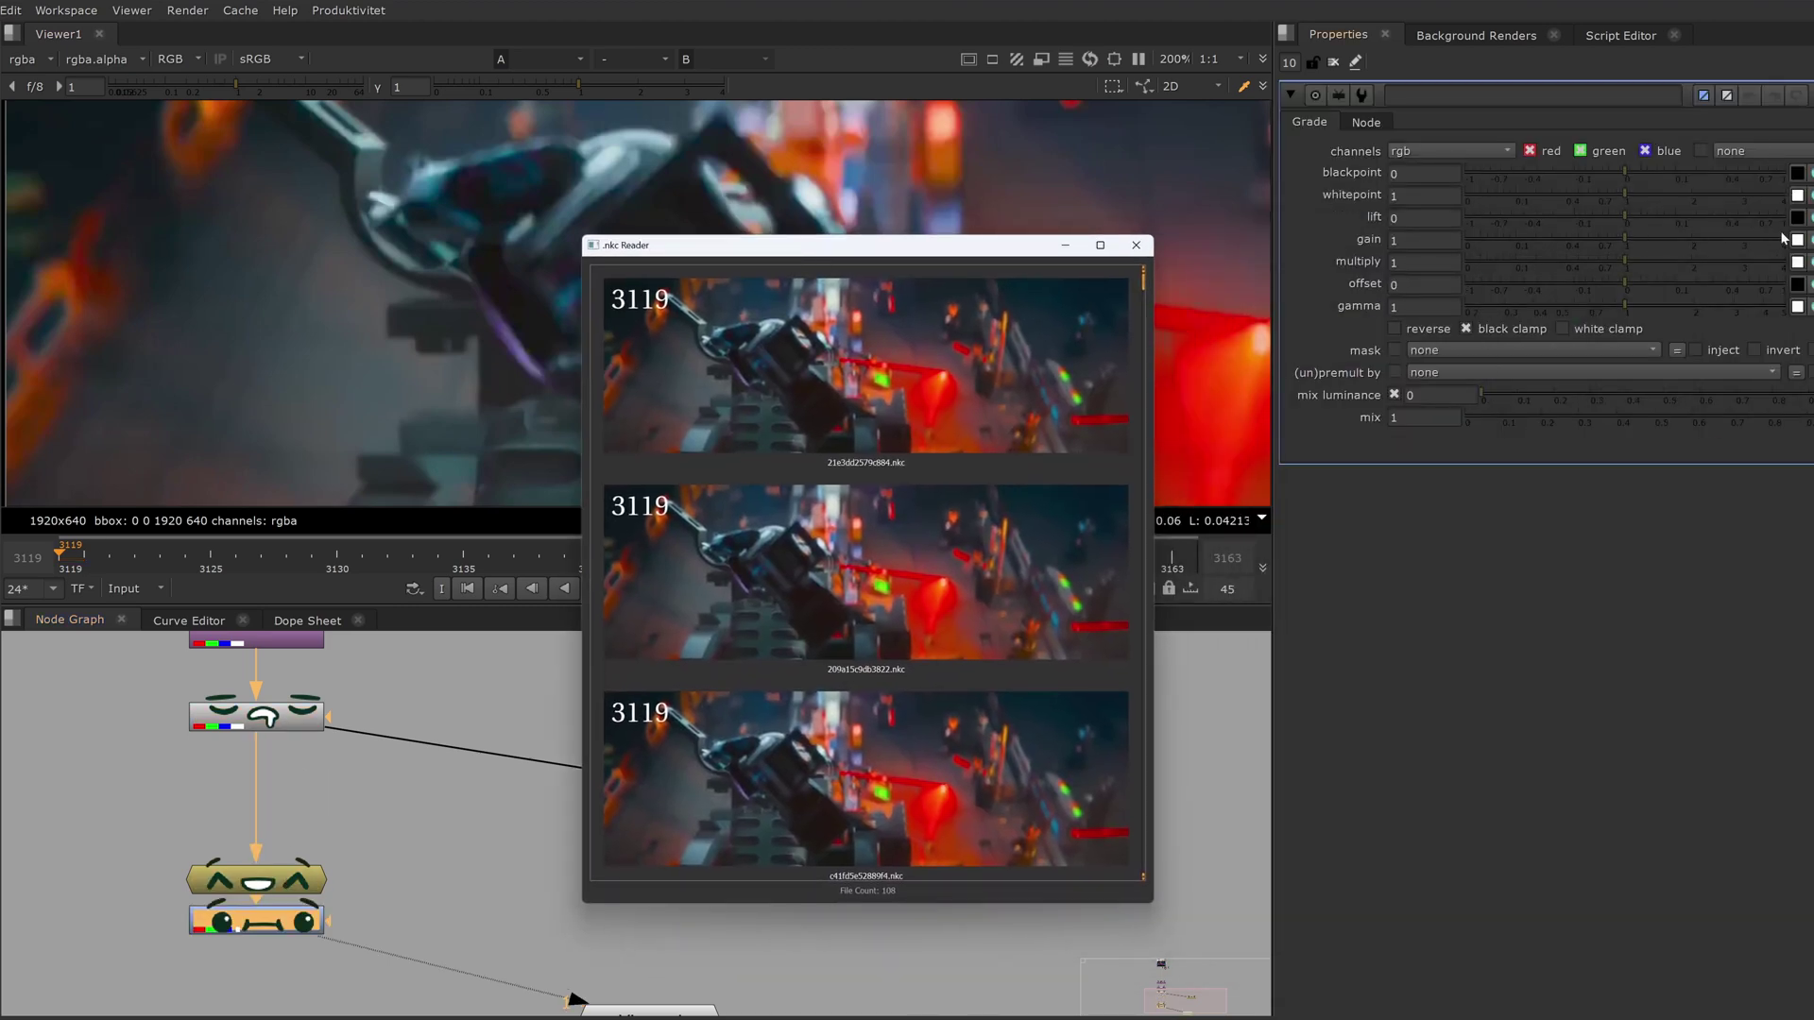
- Shift the Grade node's gain through several tints with the color wheel, ending on violet with red 0.574513, green 0 and blue 1
click(1797, 239)
drag(1357, 313, 1357, 279)
drag(927, 244, 1009, 341)
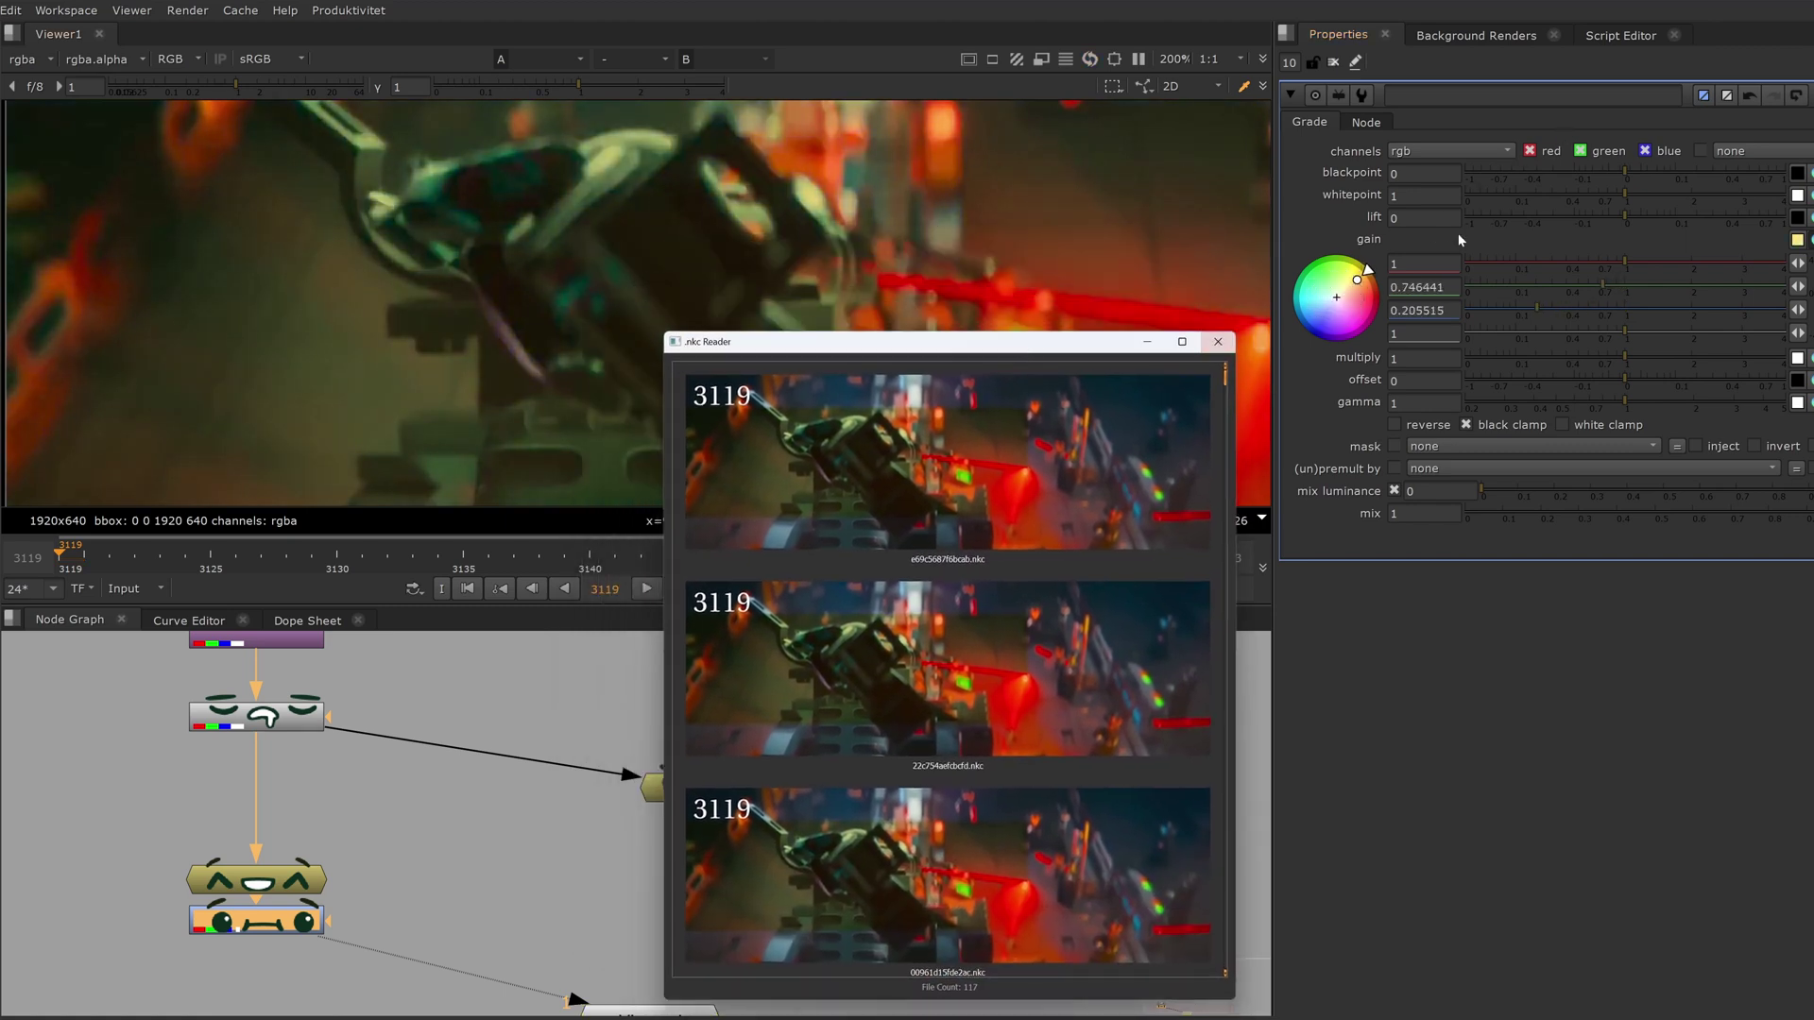
drag(1358, 279, 1367, 270)
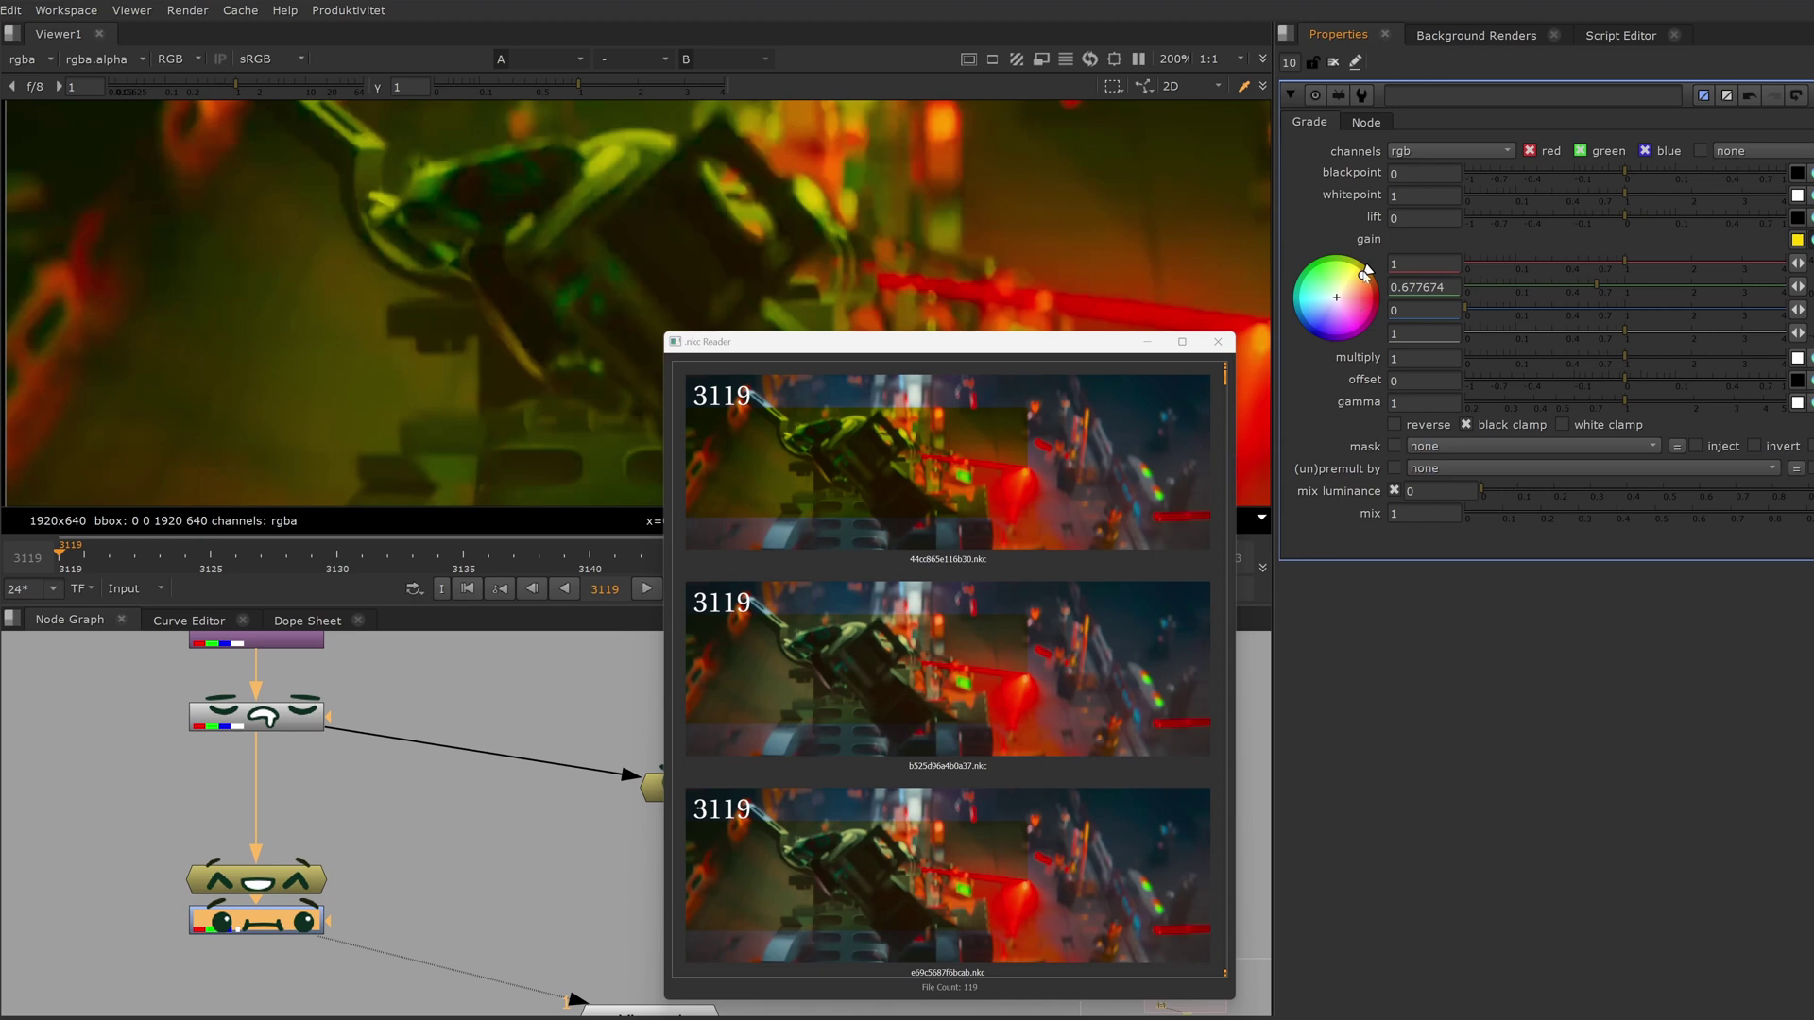
drag(1366, 272, 1345, 418)
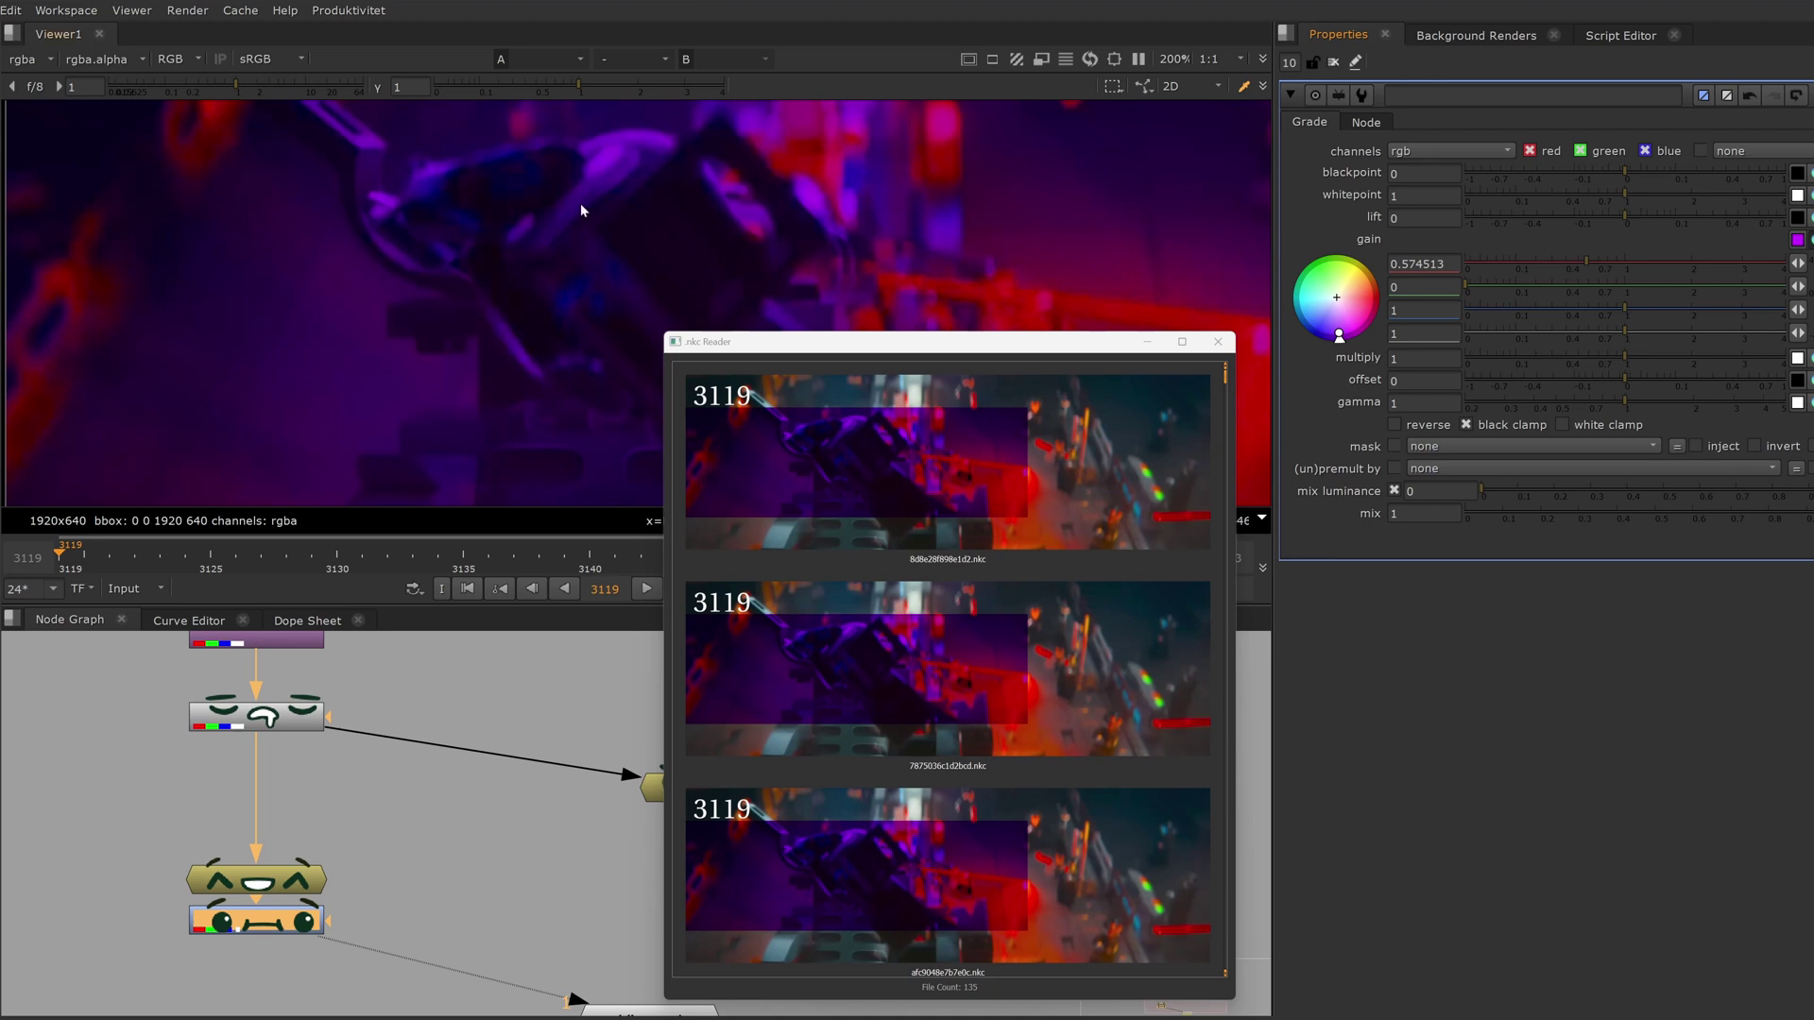
- View every area of the violet-tinted frame and examine how its cached image fills in within the .nkc Reader
middle_drag(534, 182, 563, 297)
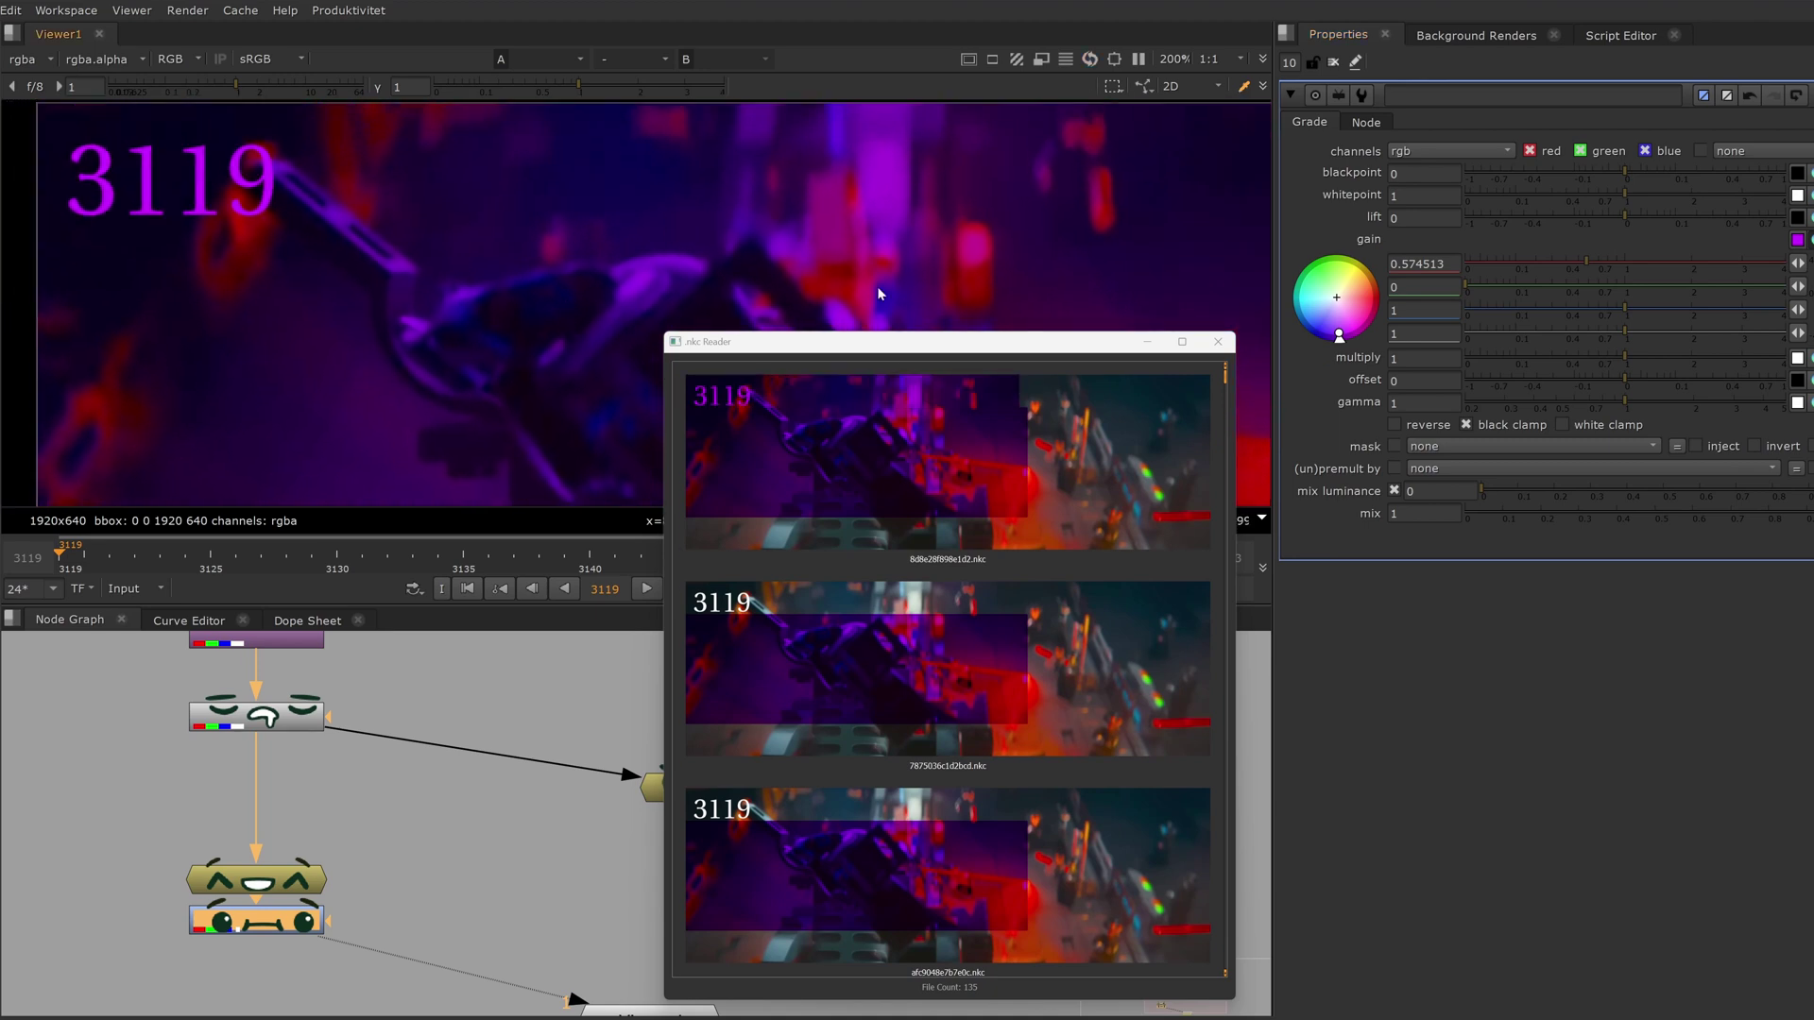
middle_drag(997, 251, 797, 266)
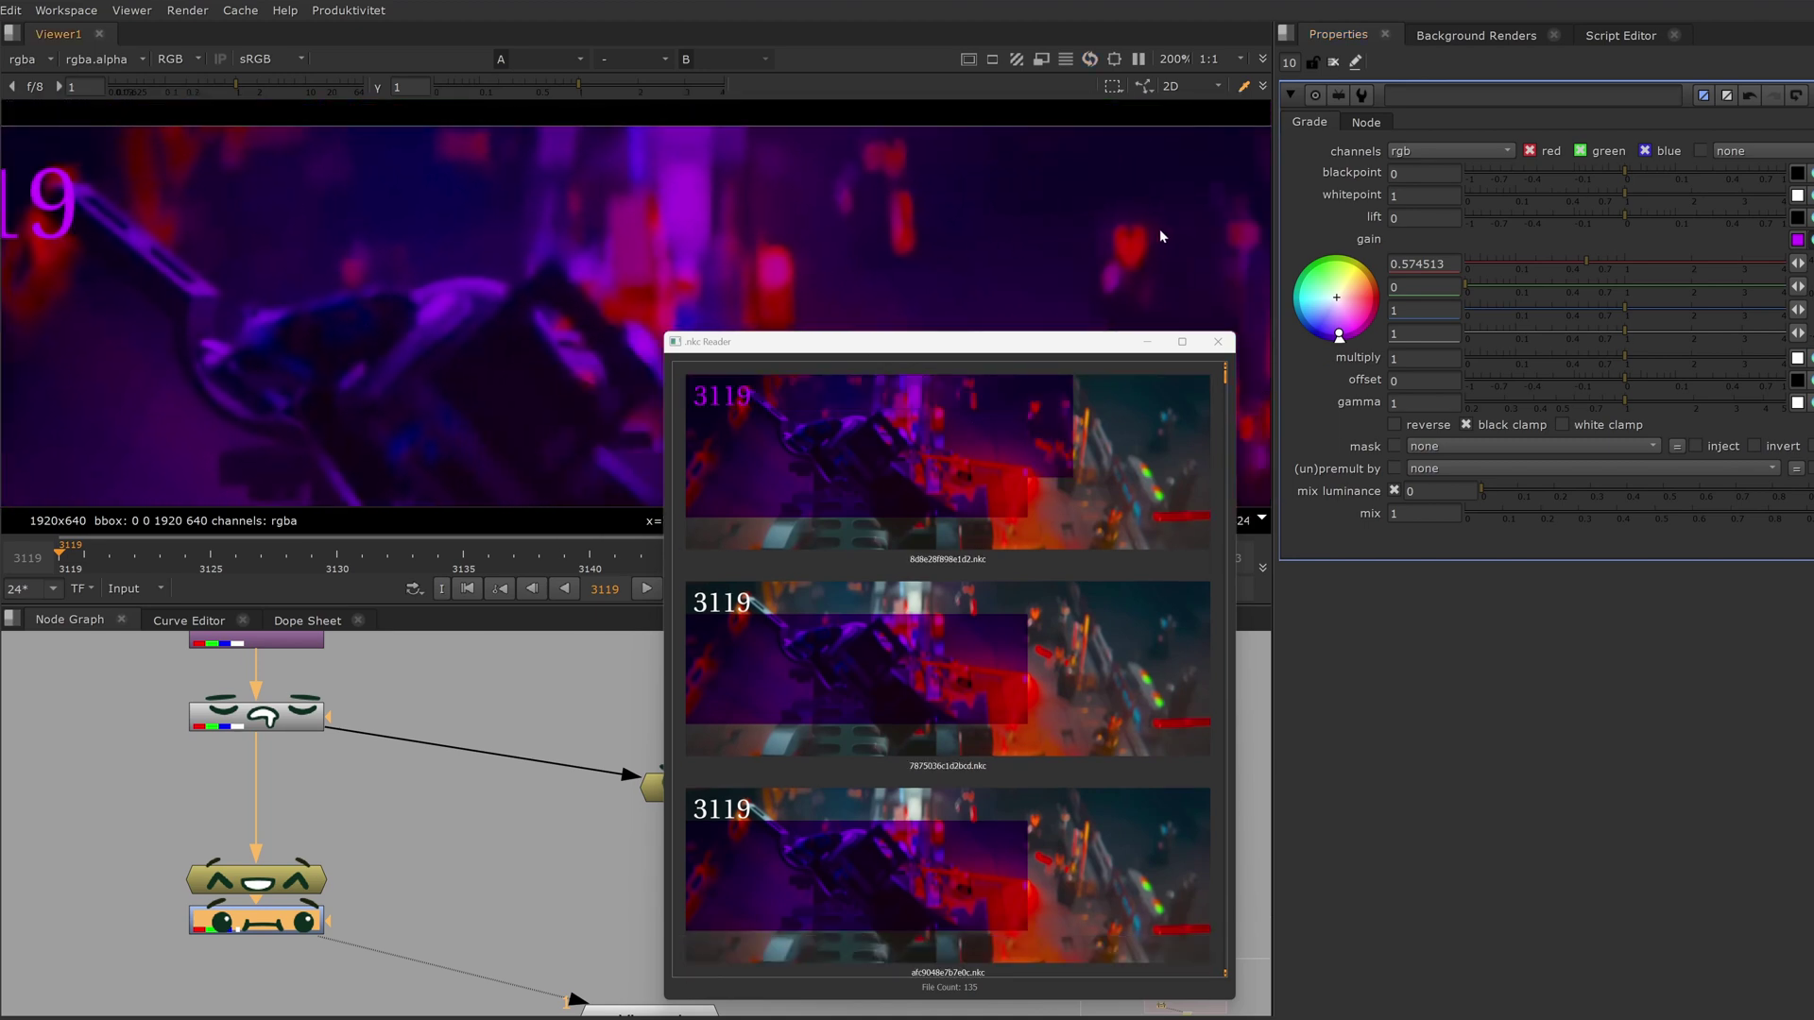
middle_drag(1152, 230, 935, 243)
middle_drag(1186, 230, 949, 210)
middle_drag(1061, 223, 973, 208)
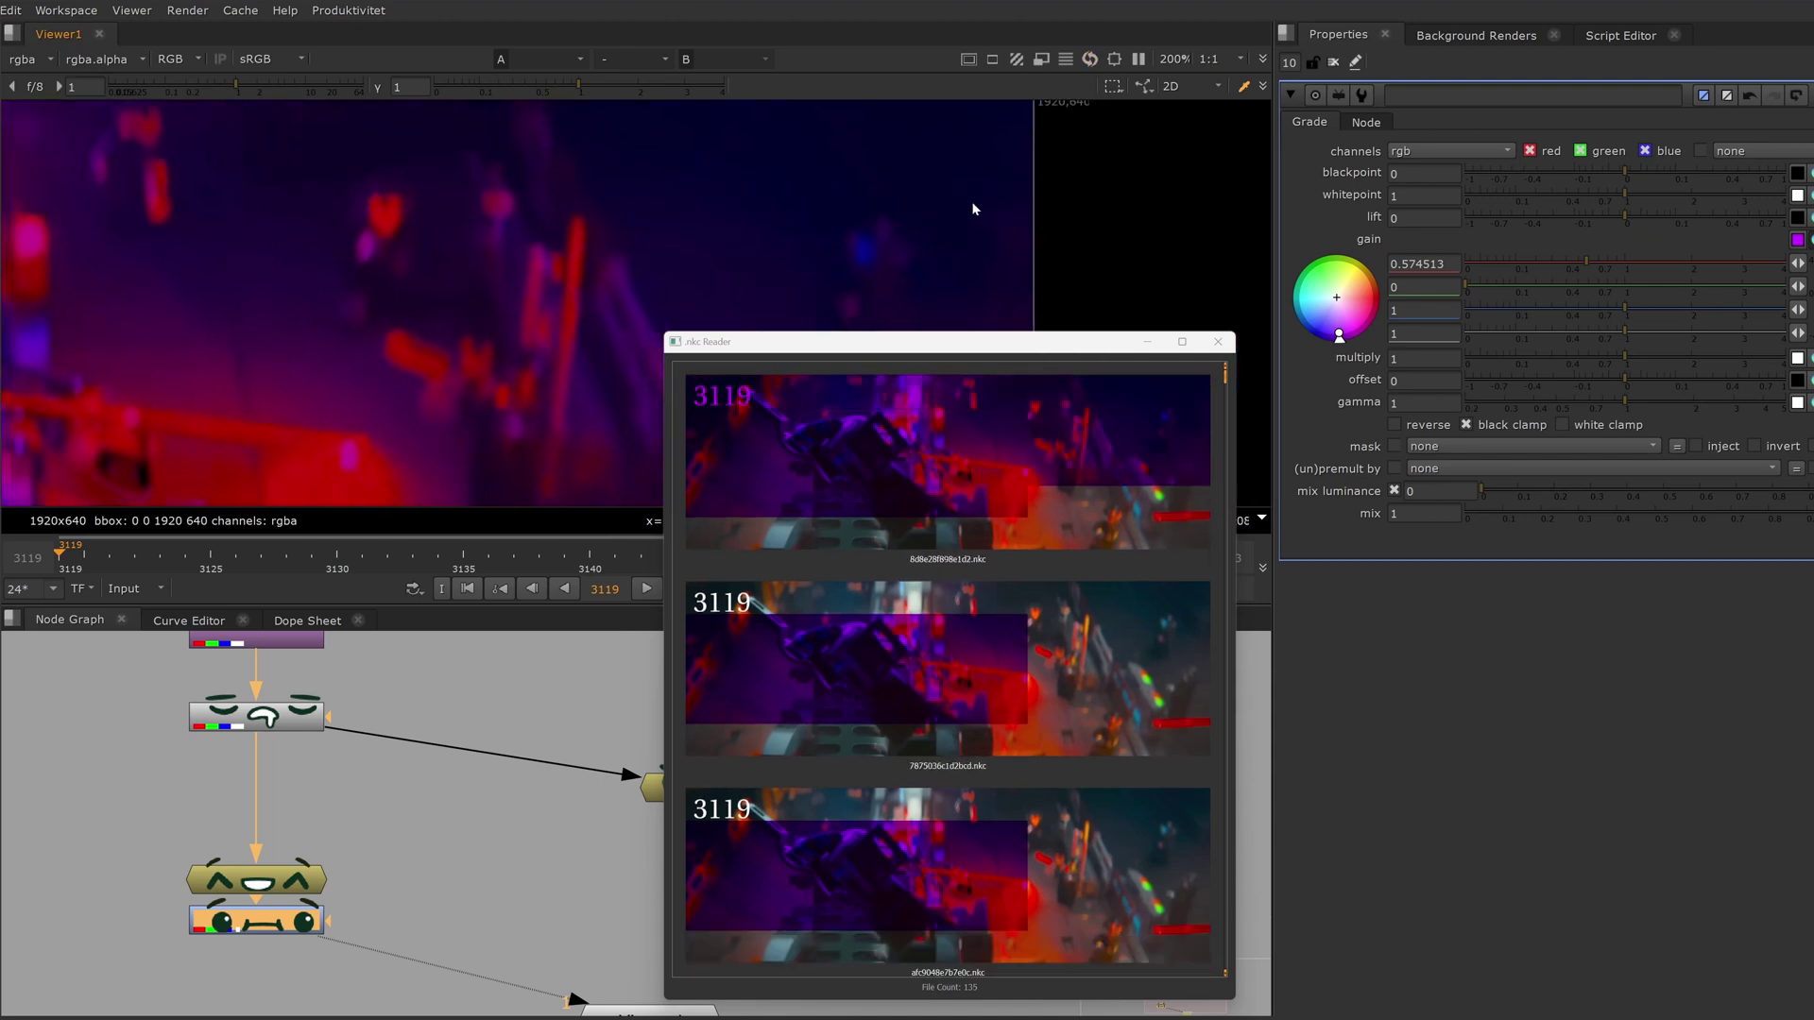
middle_drag(575, 410, 506, 247)
middle_drag(531, 324, 476, 226)
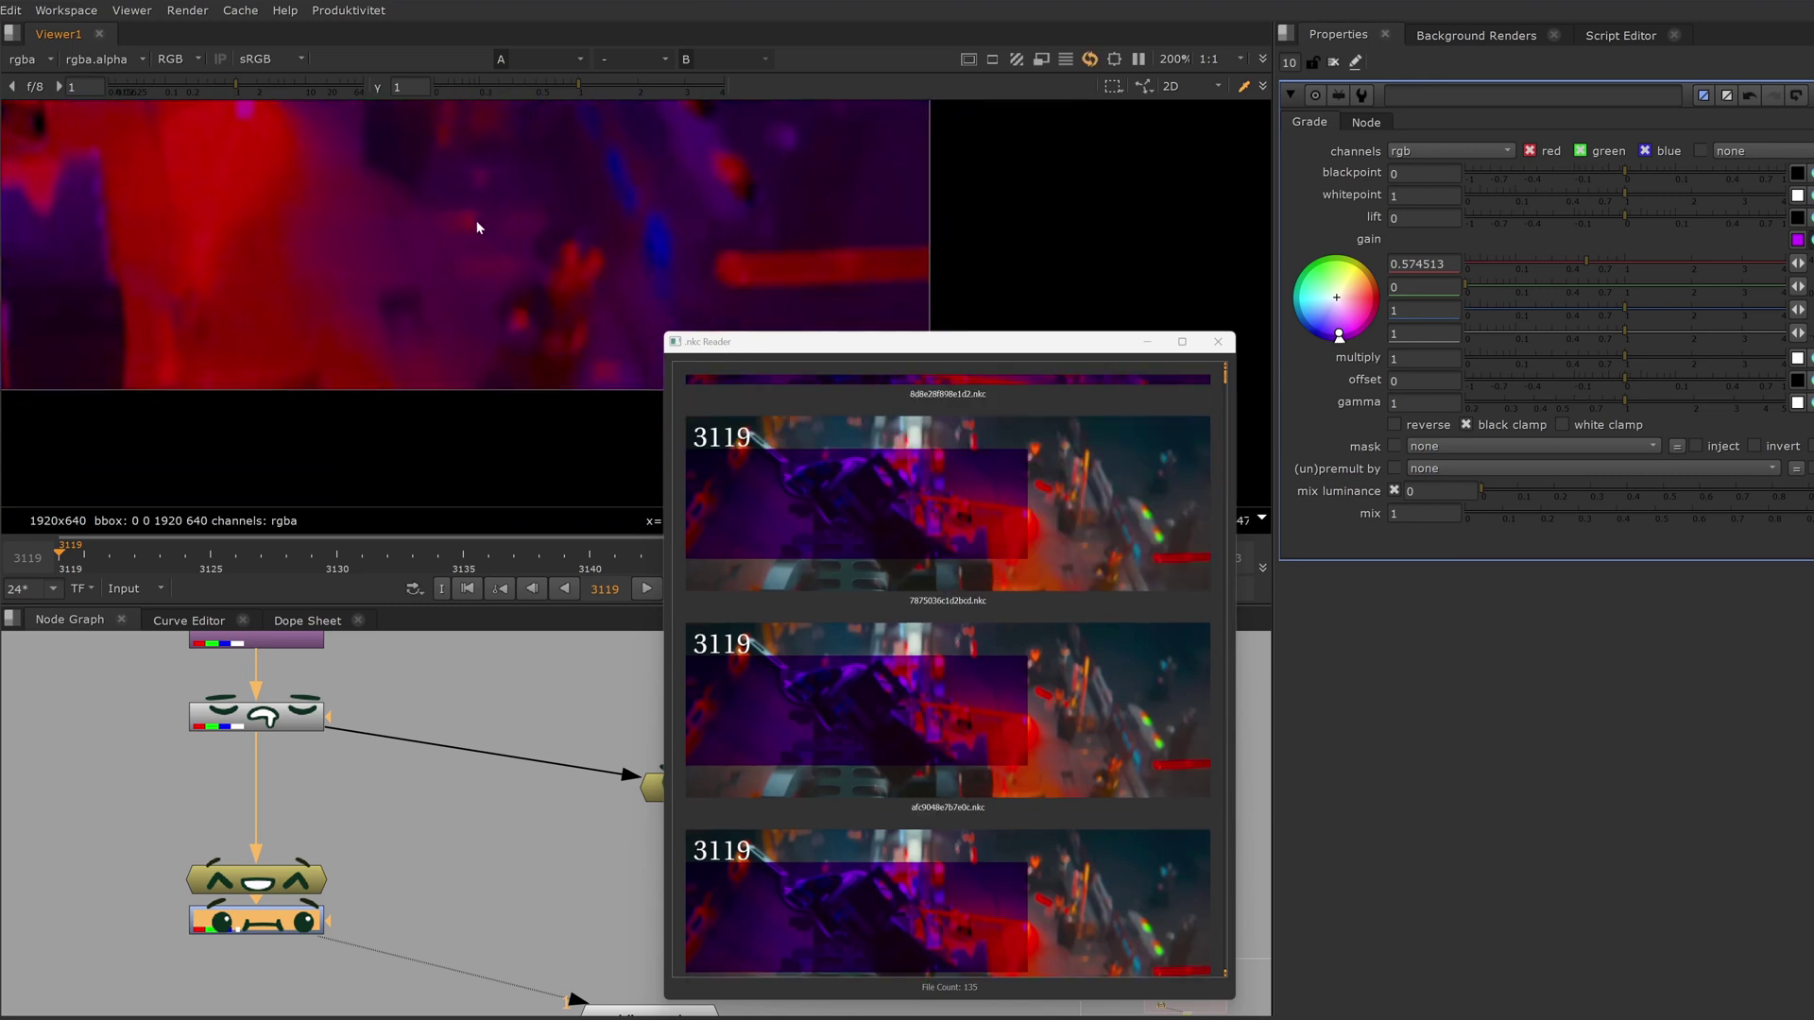
middle_drag(259, 268, 898, 235)
middle_drag(485, 227, 1018, 280)
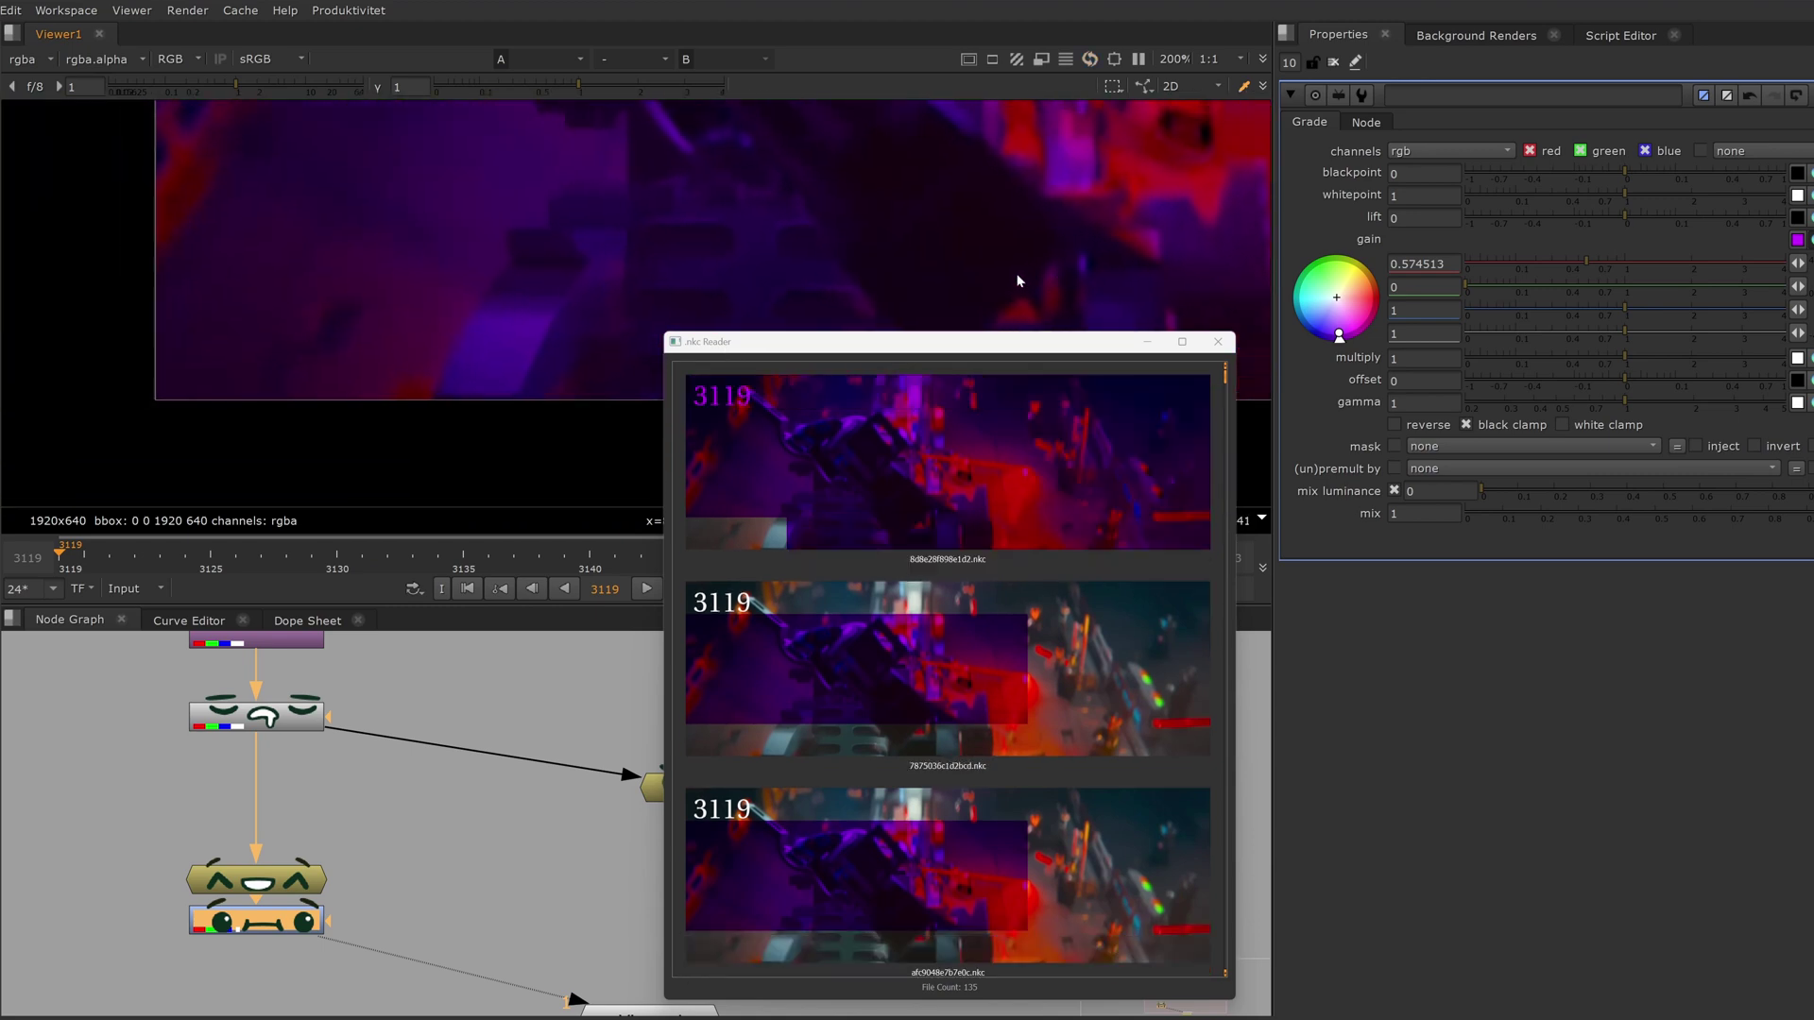
middle_drag(992, 199, 516, 430)
scroll(537, 318, down, 2)
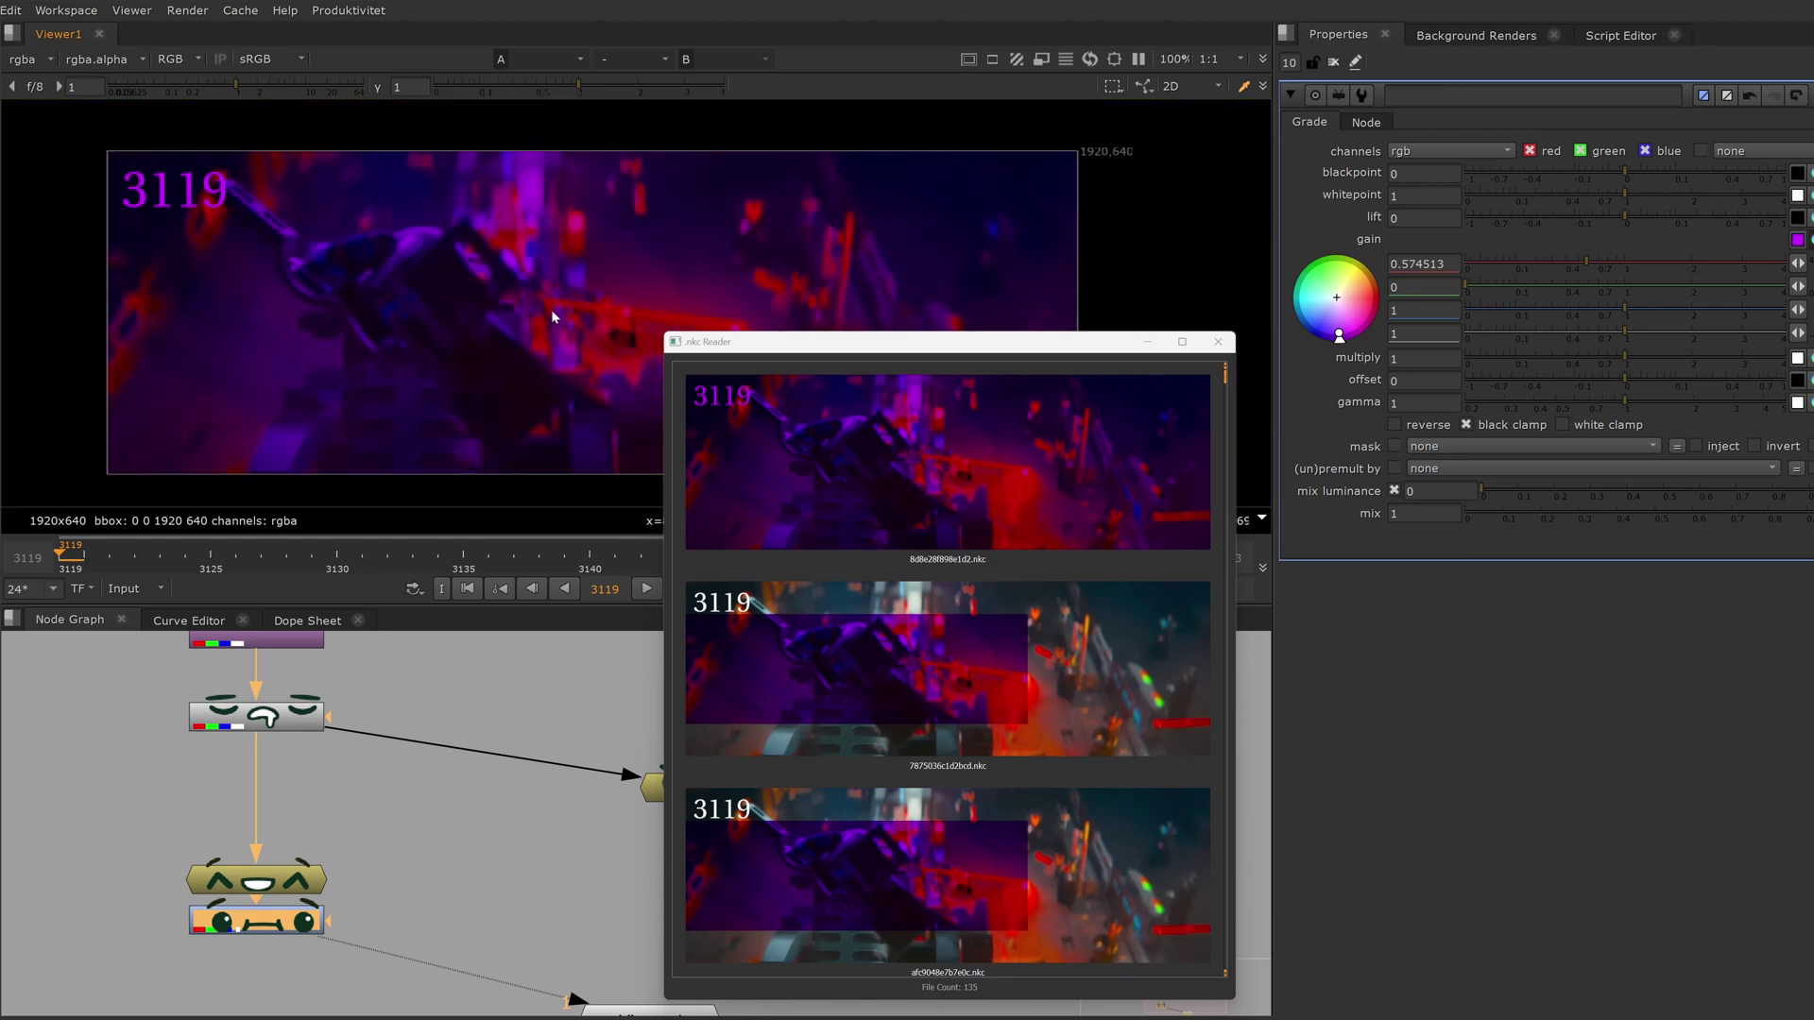
middle_drag(554, 316, 708, 268)
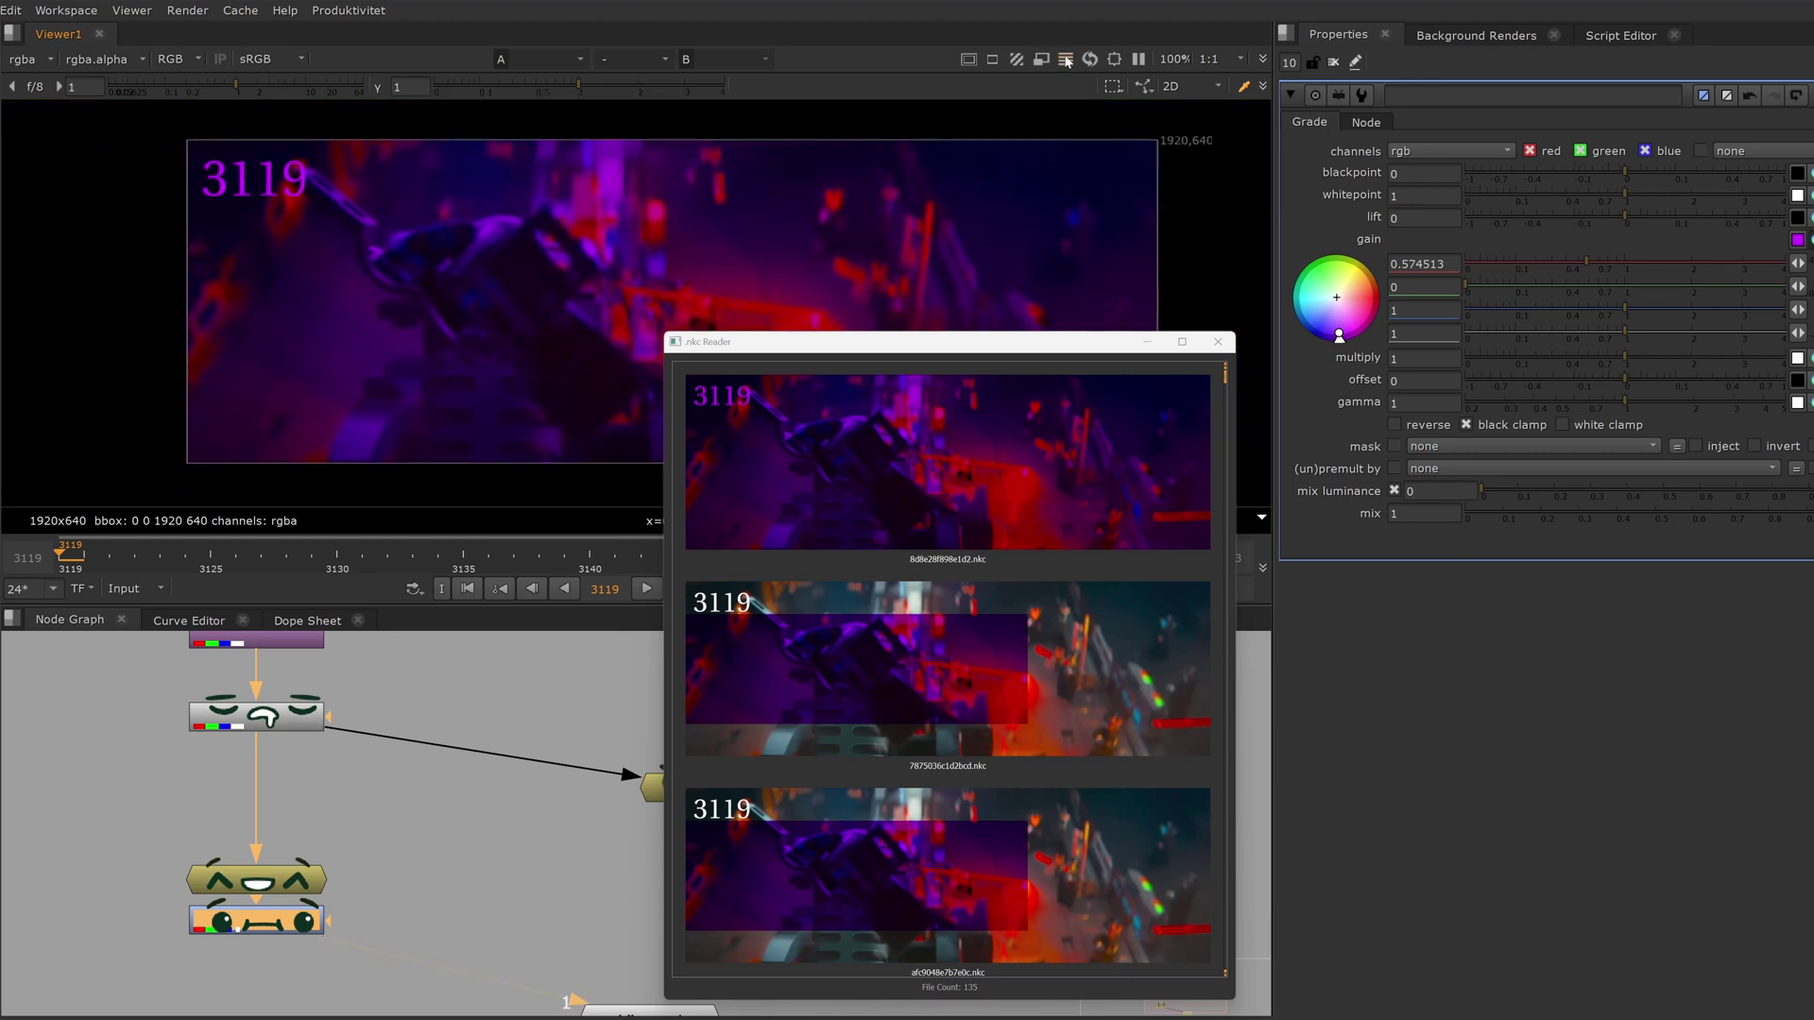
- Set the Grade gain to red 1, green 0.758323 and blue 0.643612, and vary multiply between 0.7 and 1.0, ending at 0.7
drag(1346, 321, 1345, 277)
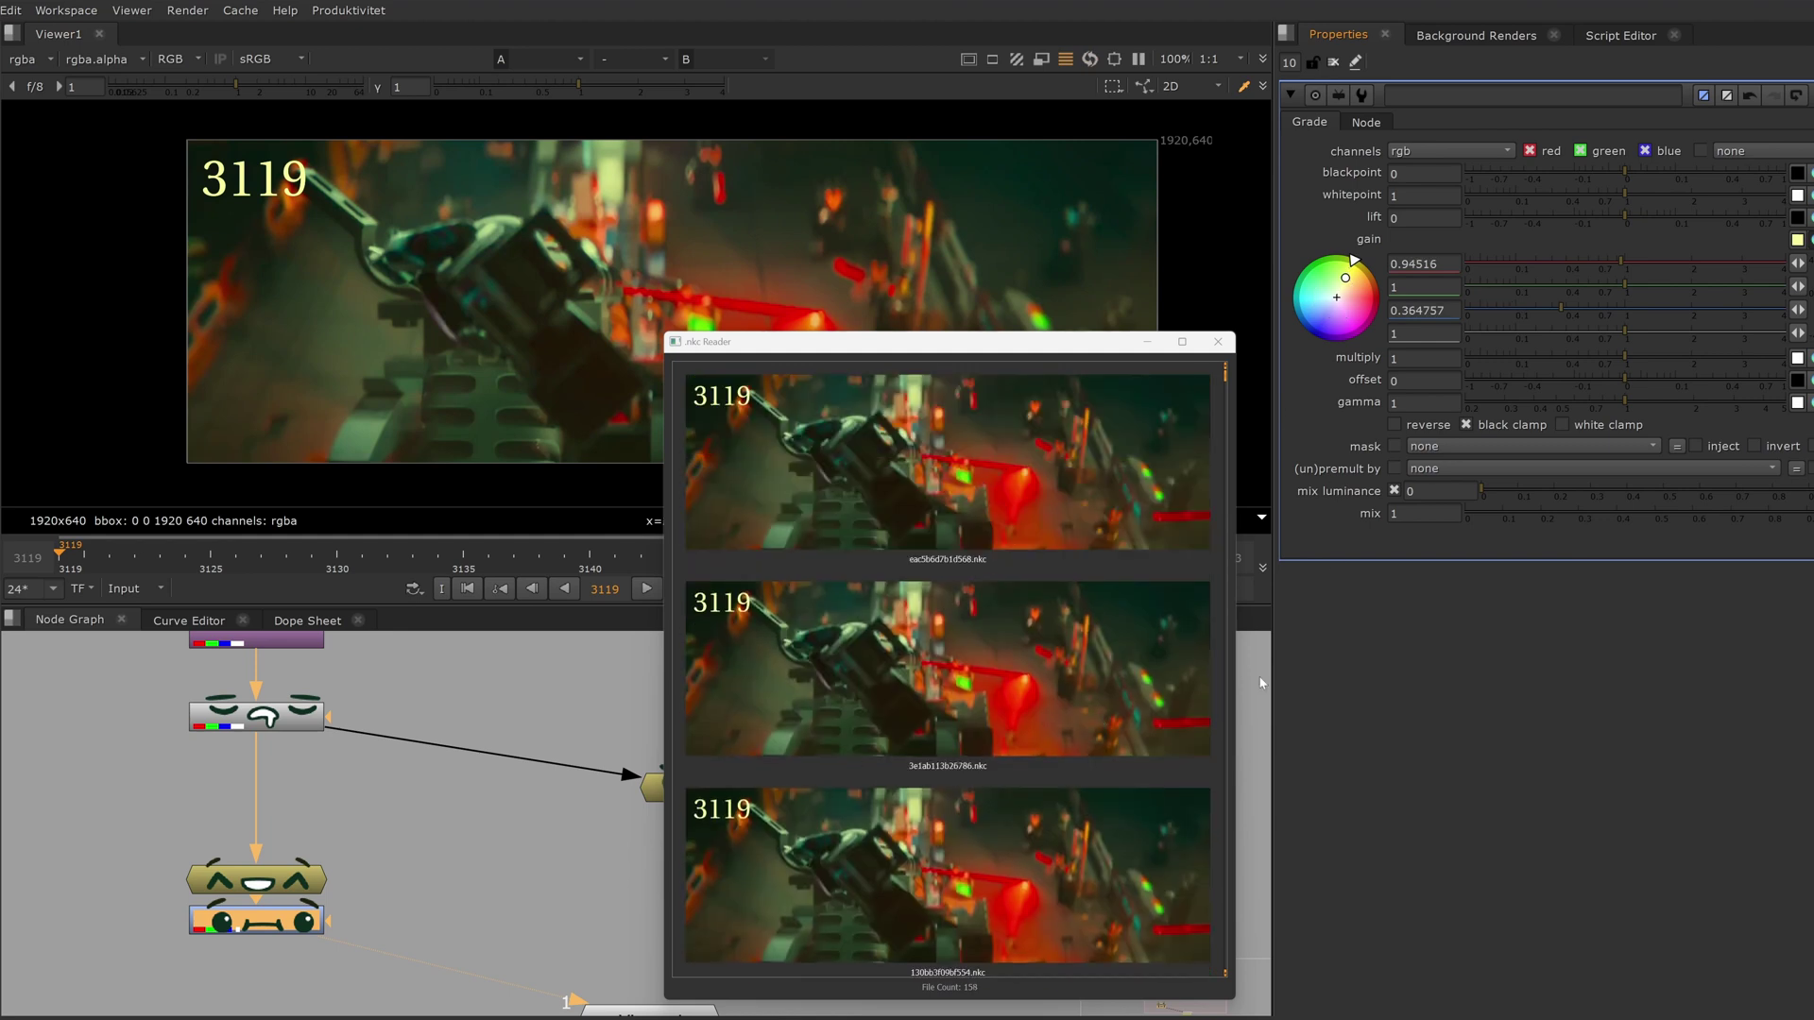
drag(1371, 288, 1371, 295)
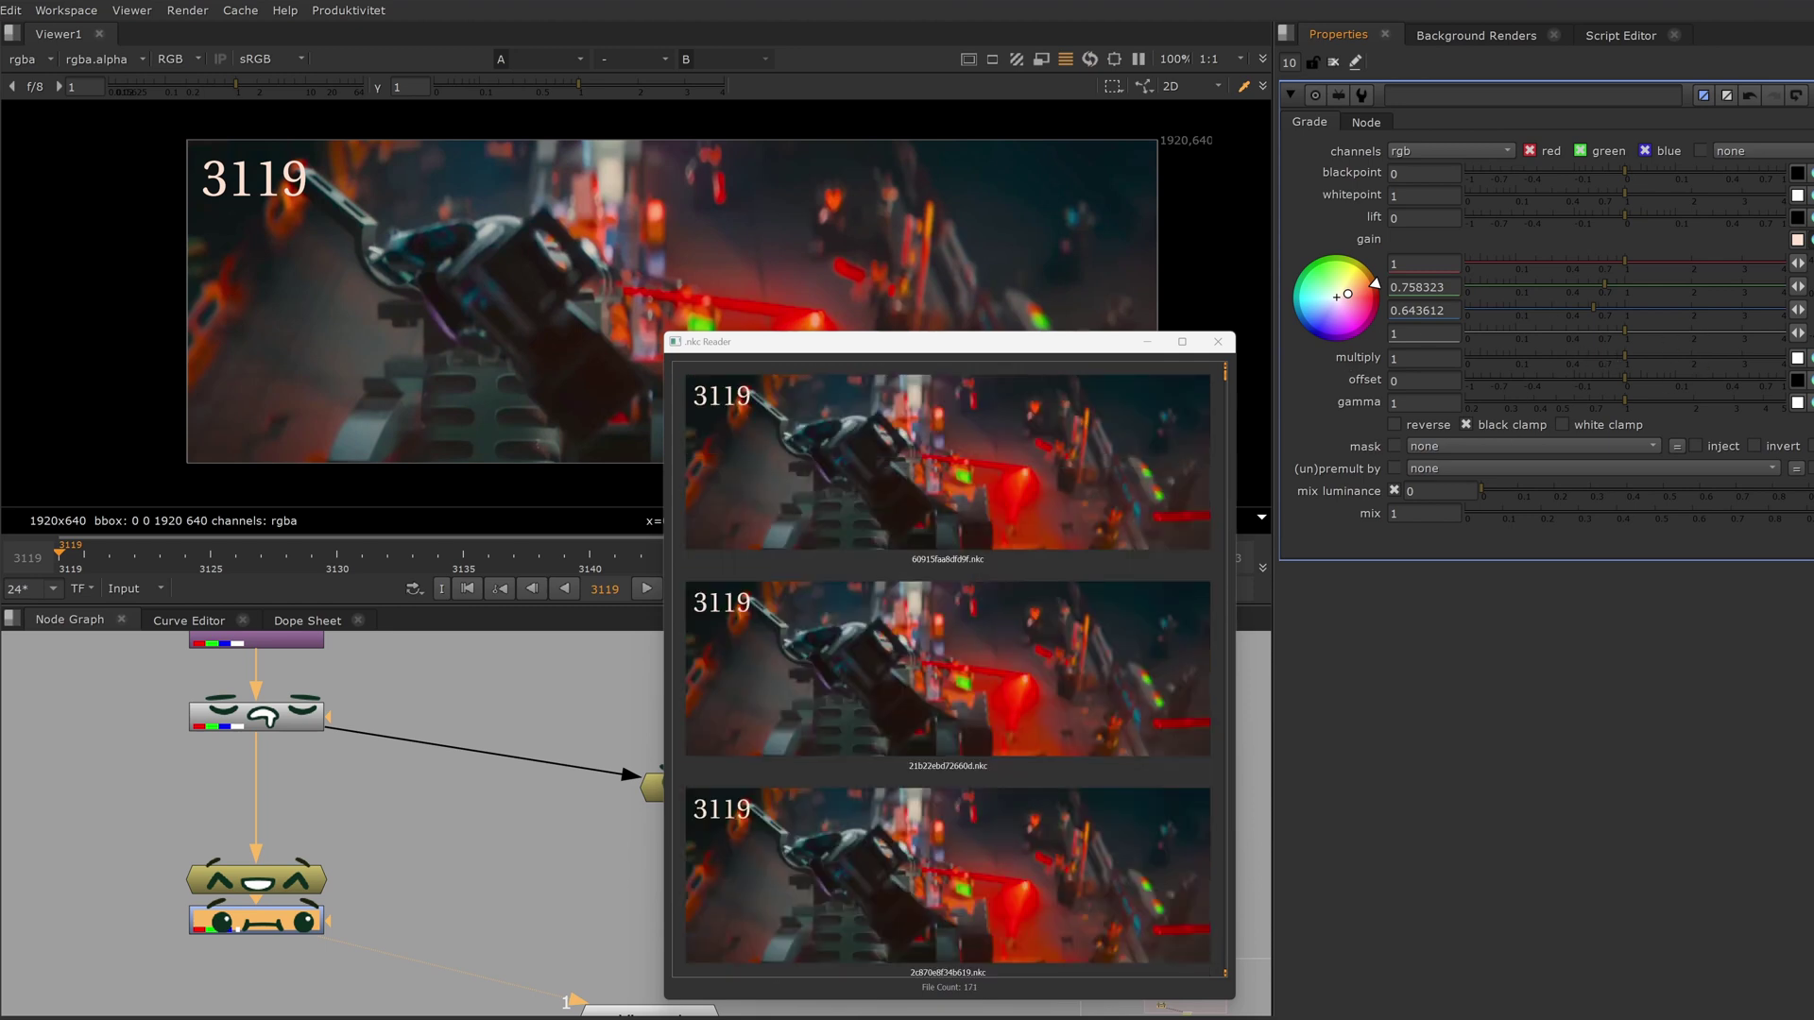
click(1423, 359)
key(Down)
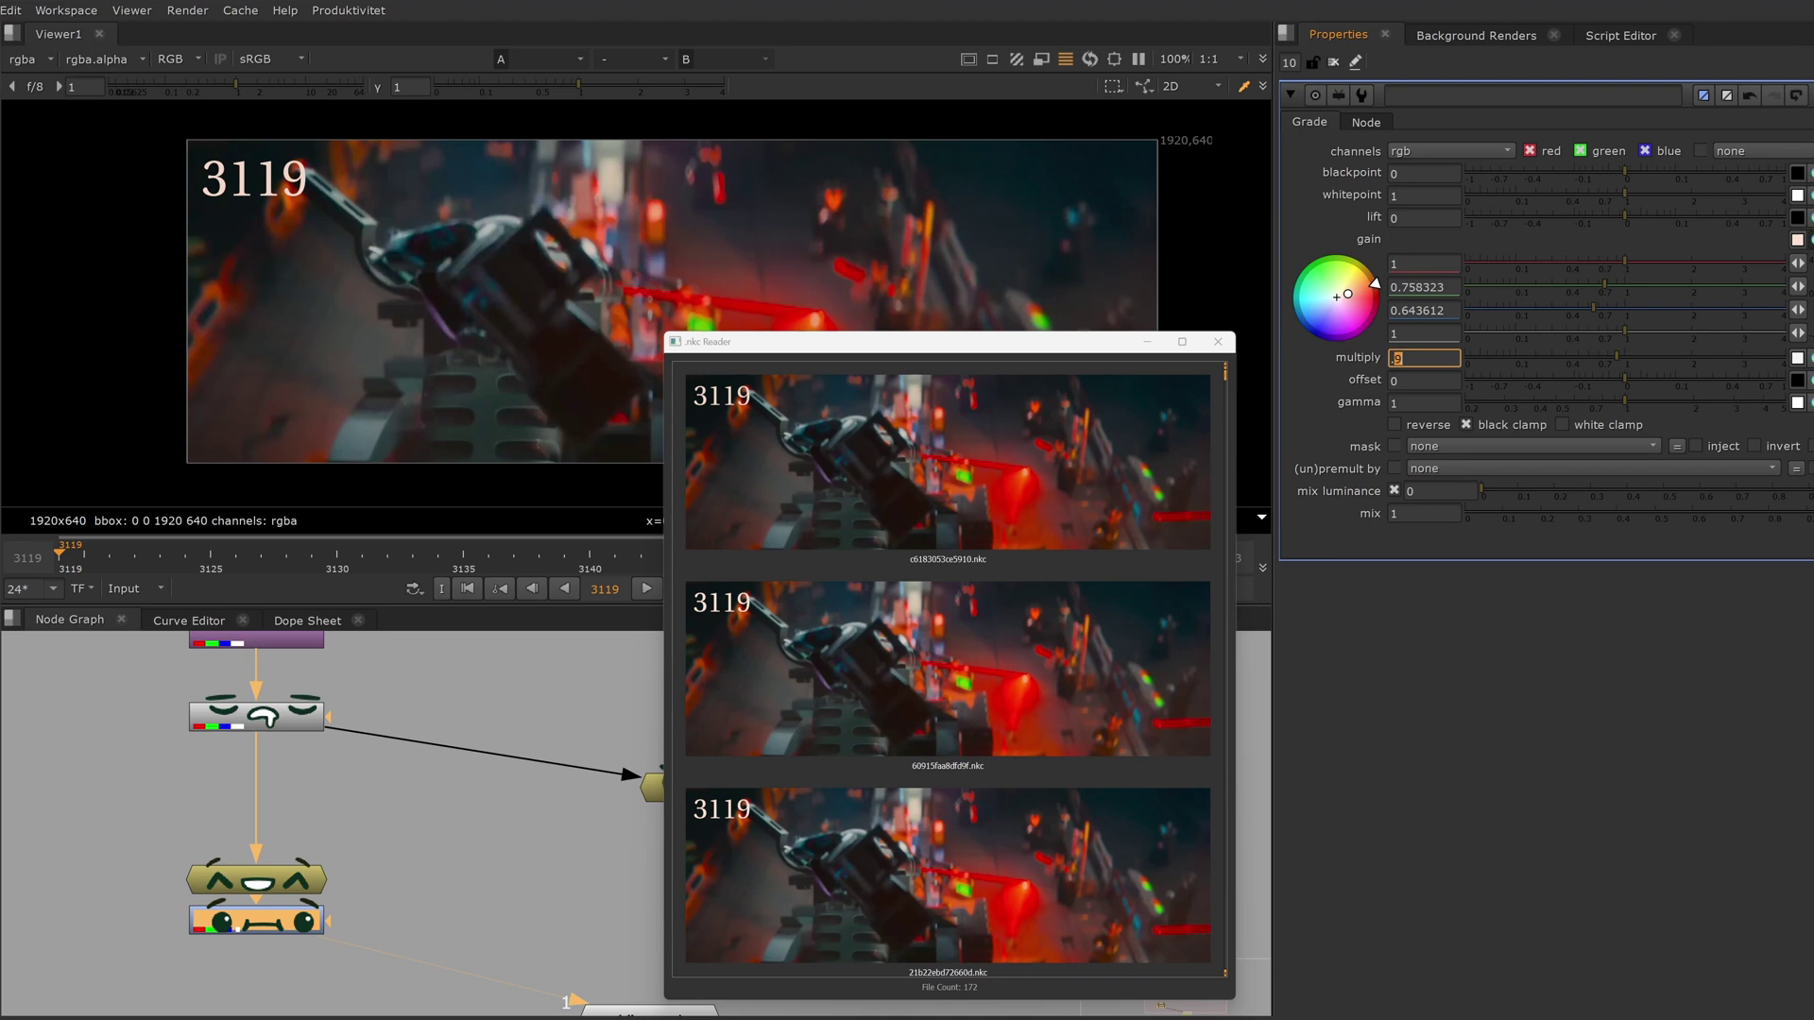
key(Down)
key(Down)
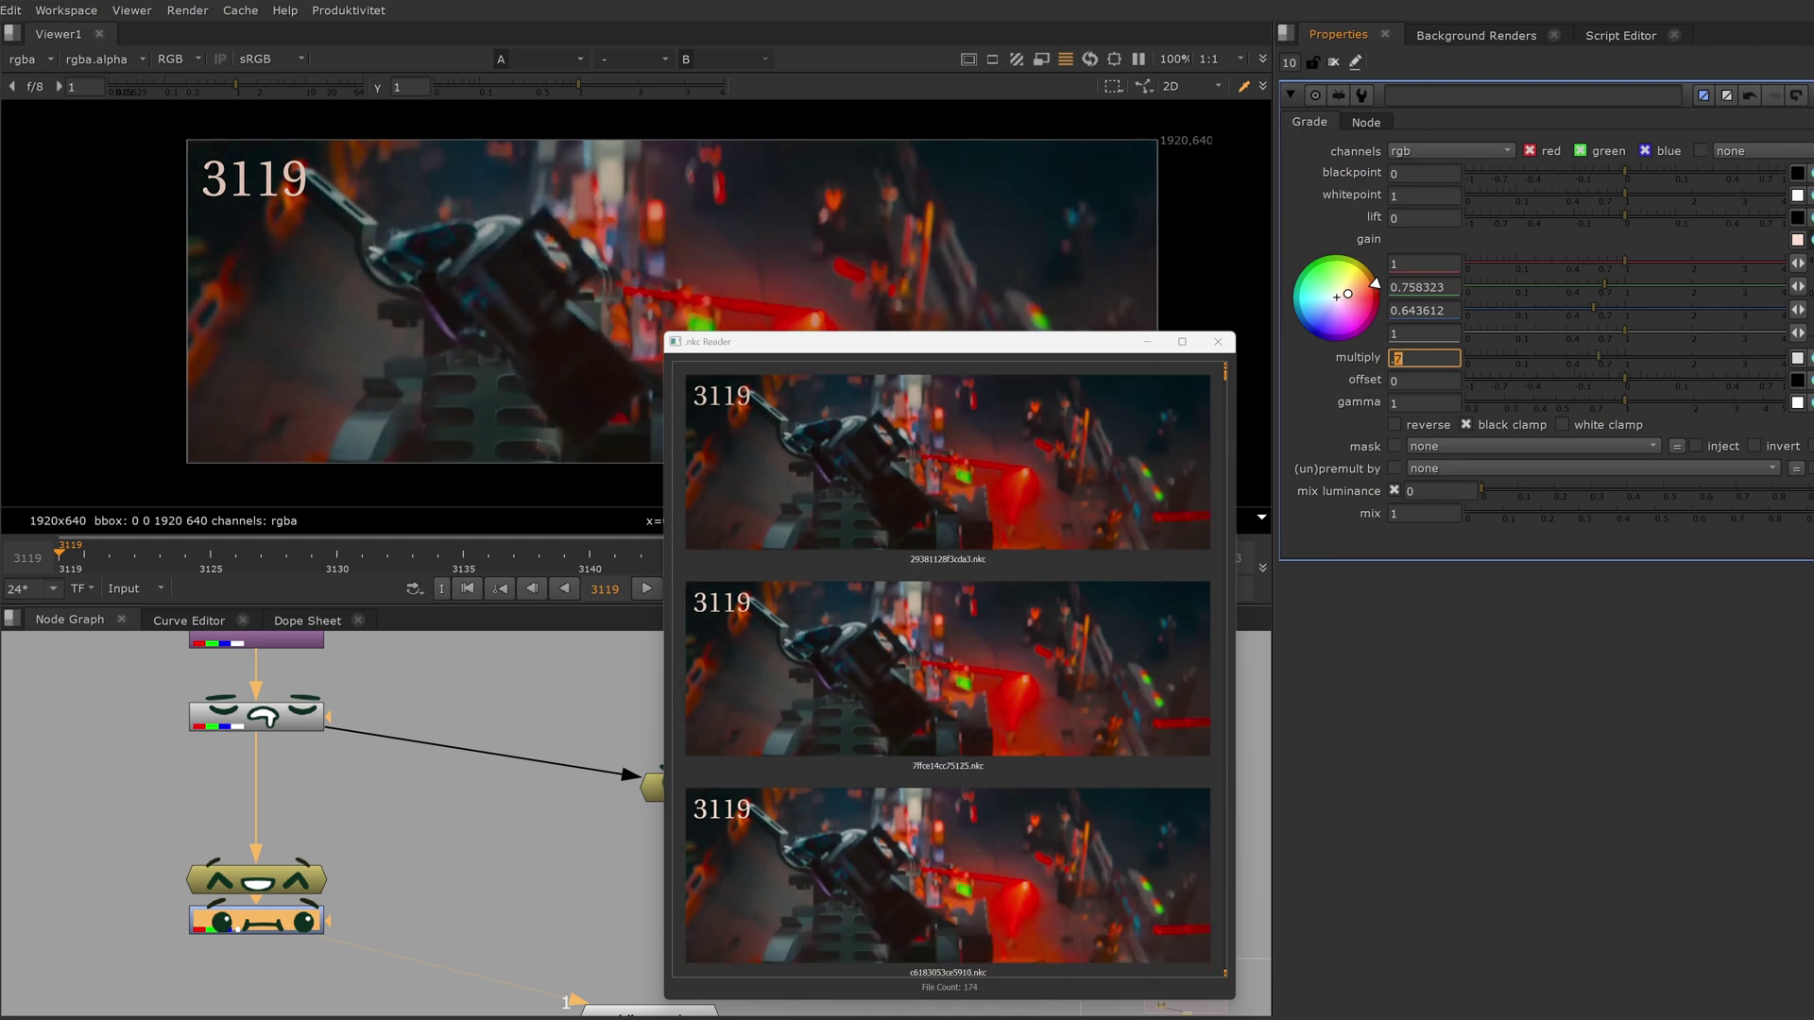
key(Up)
key(Up)
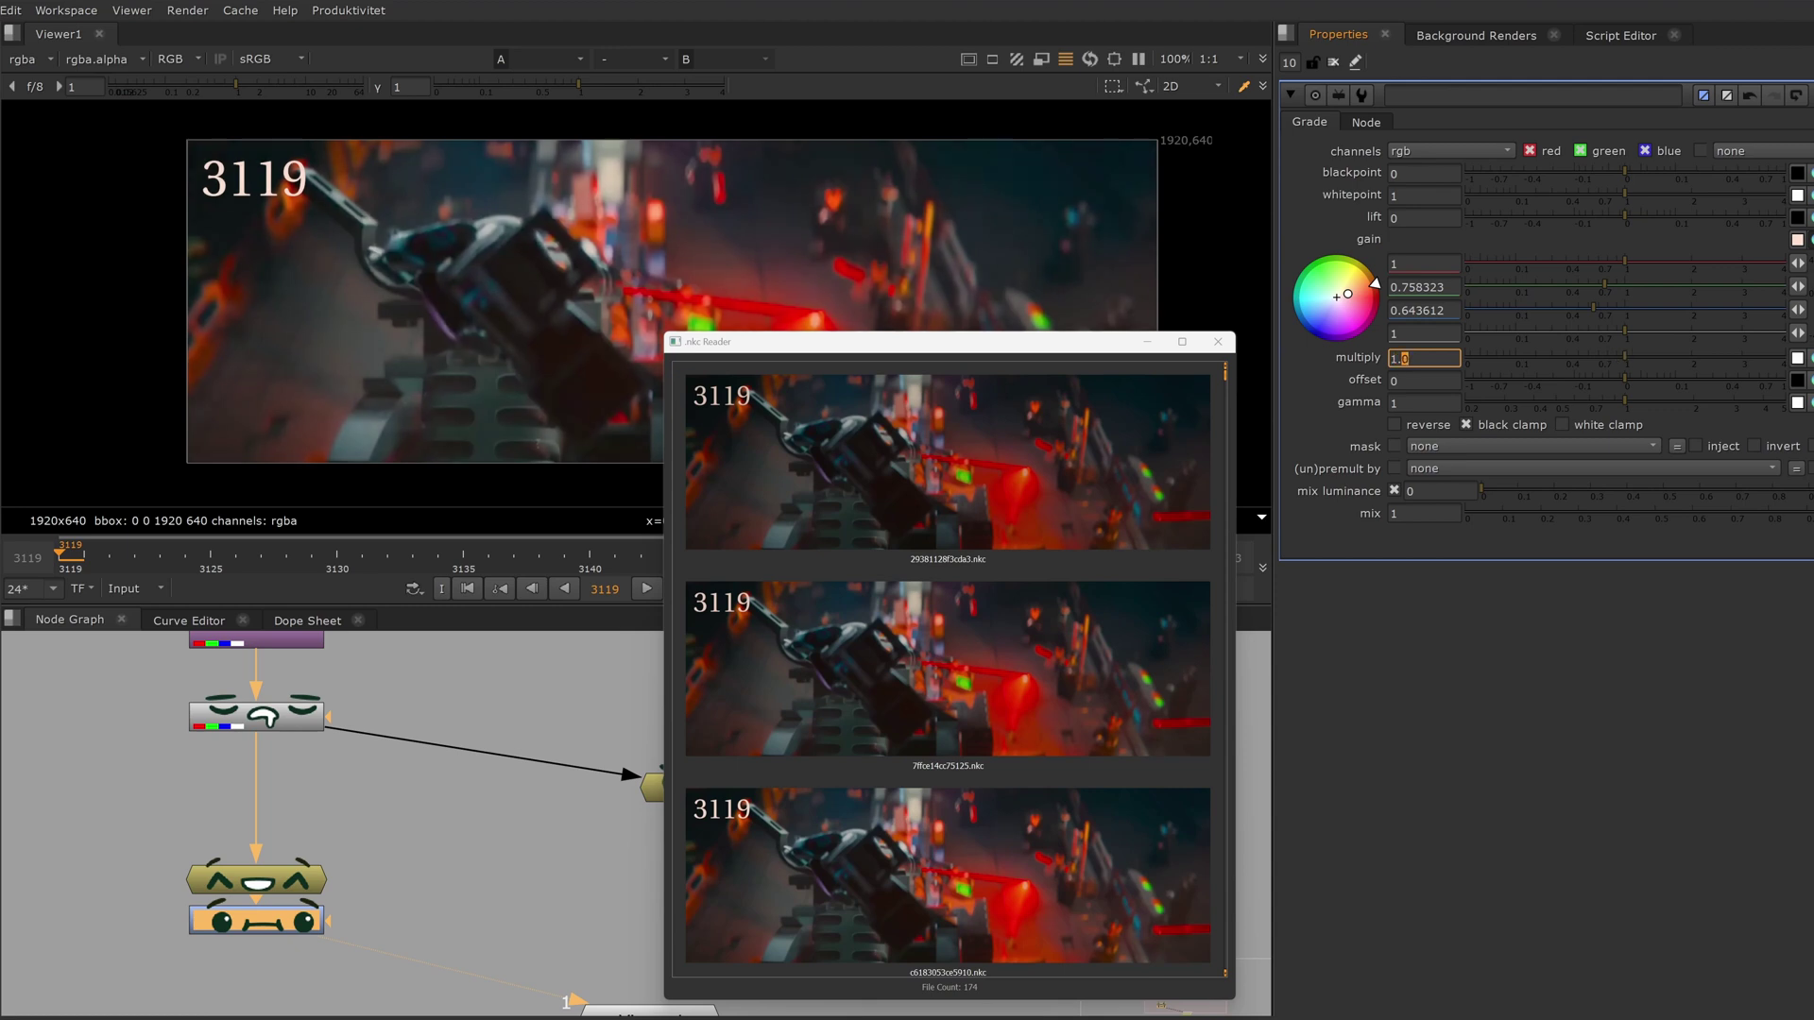
key(Down)
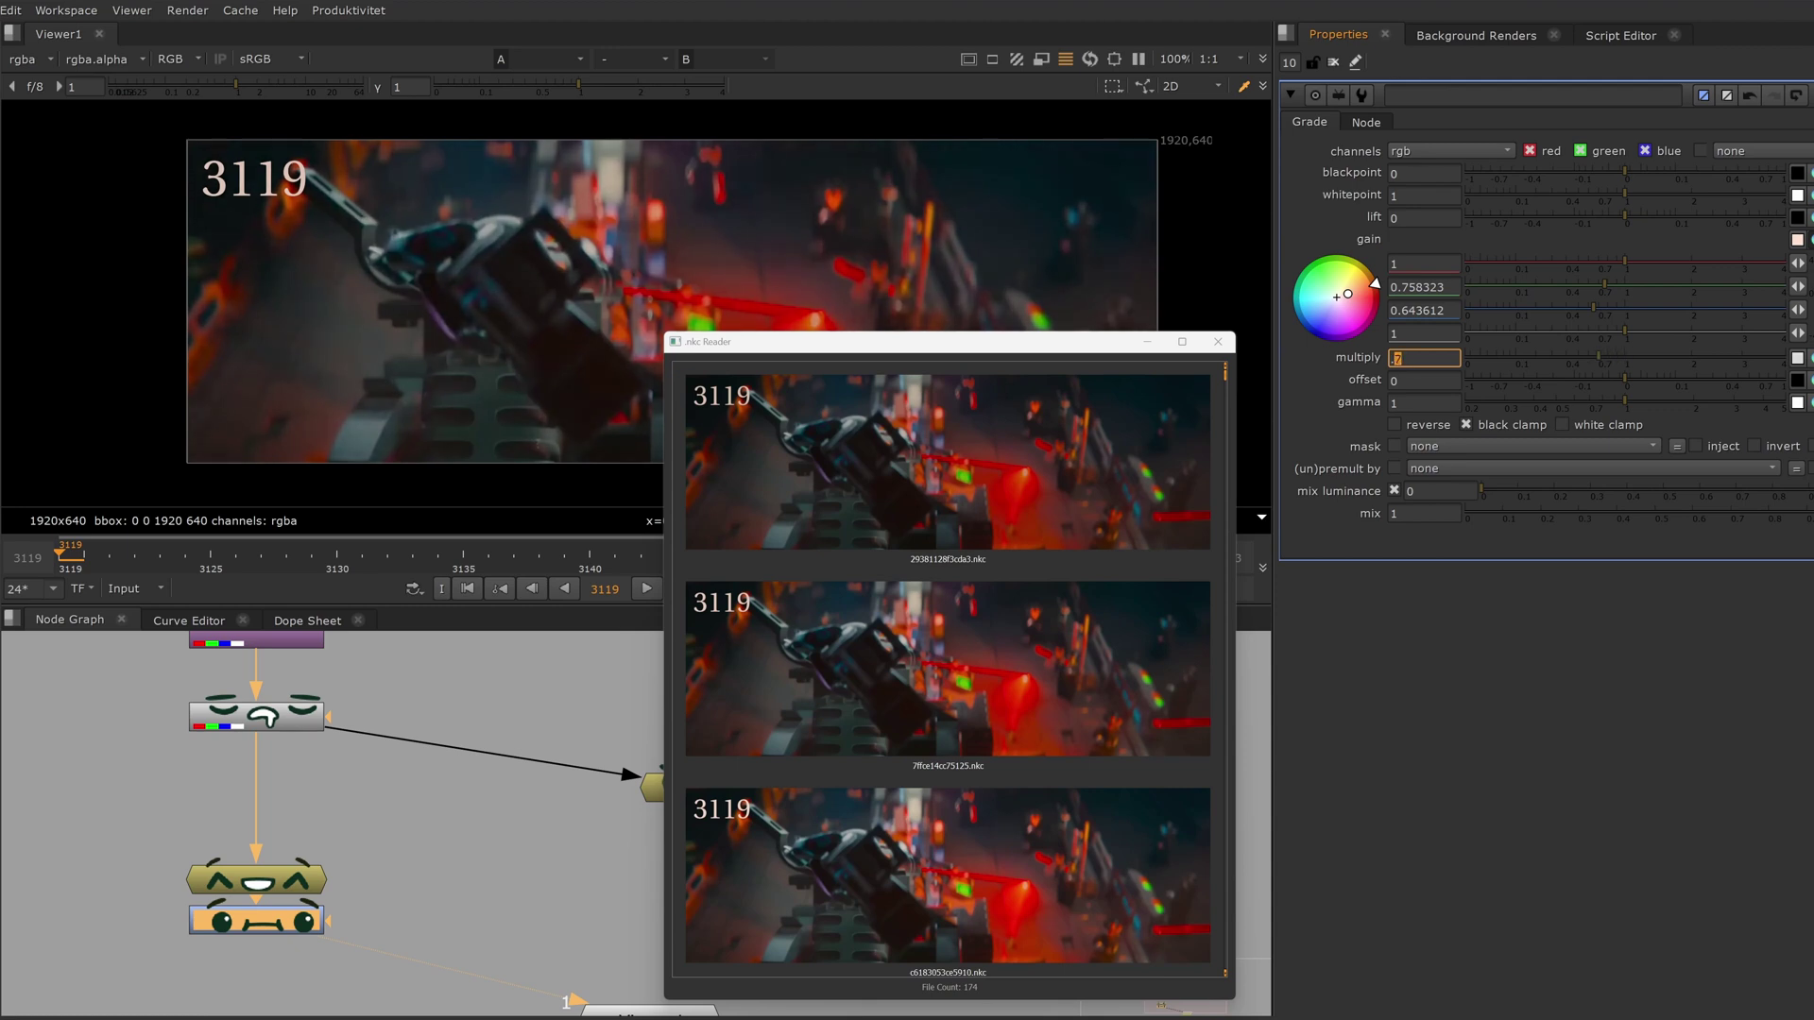
- Lower the Grade node's multiply gradually from 0.7 and raise it back to 1
key(Down)
key(Down)
key(Down)
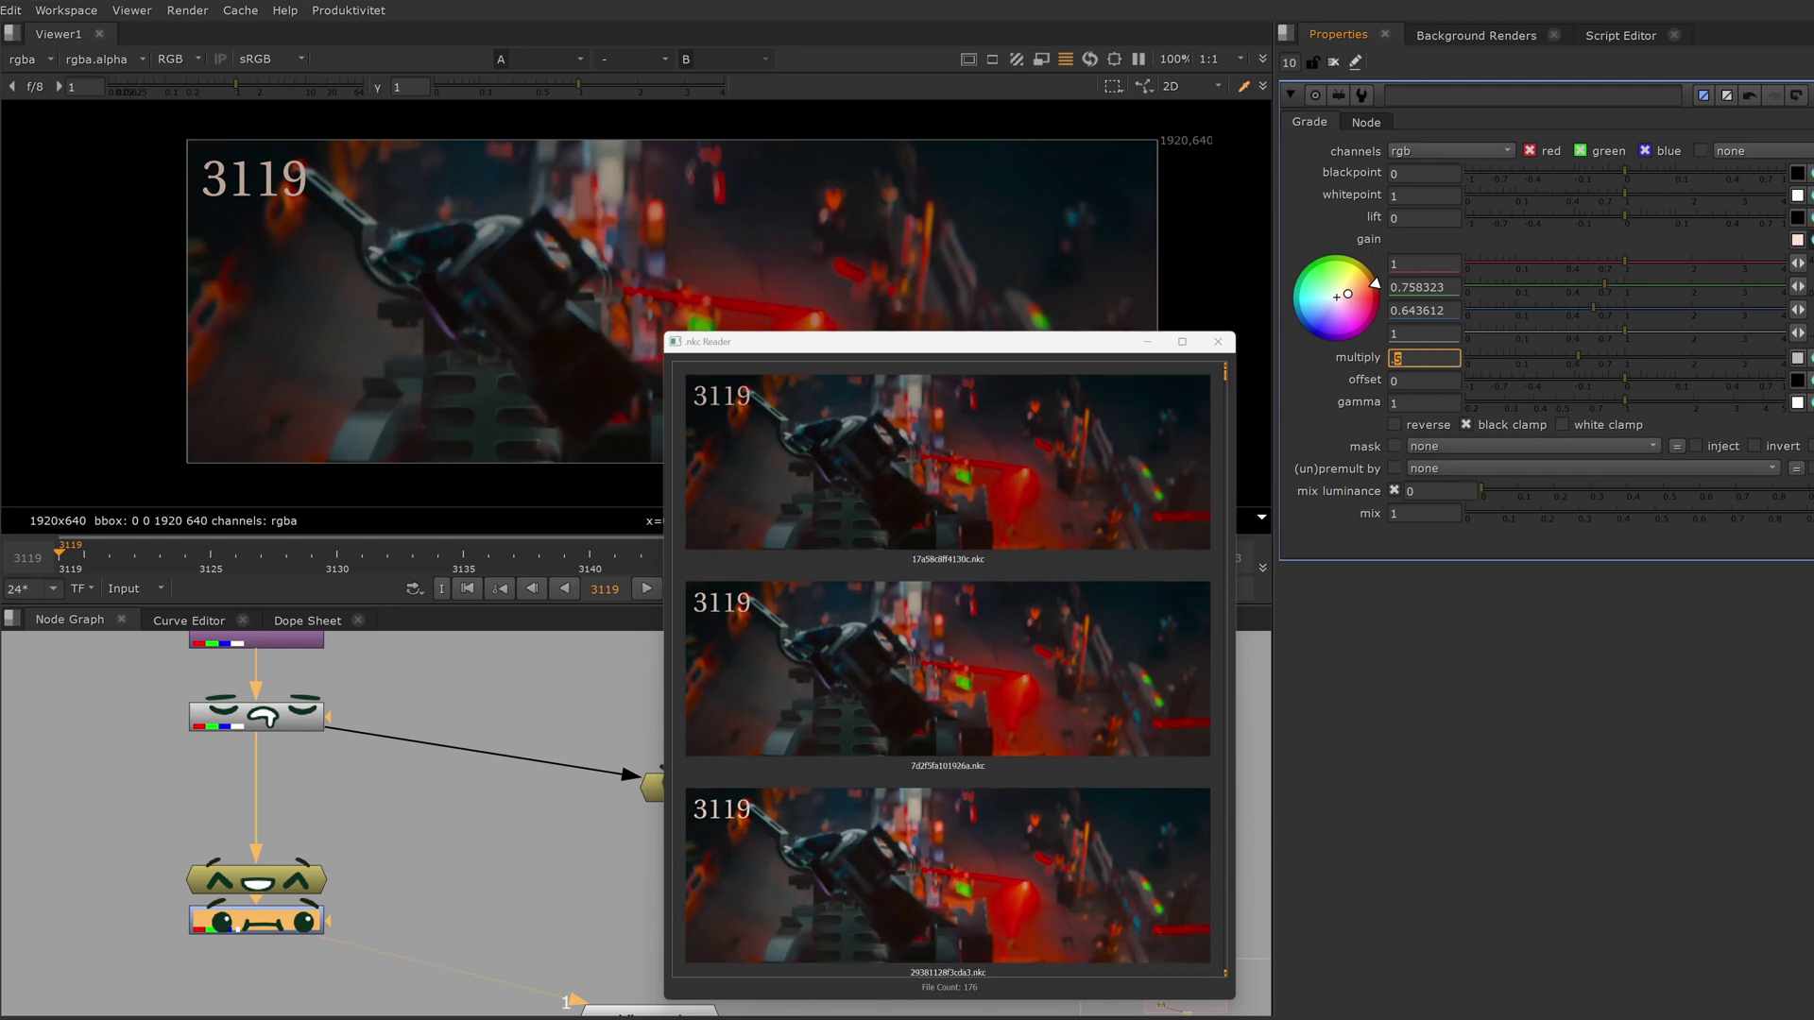
key(Down)
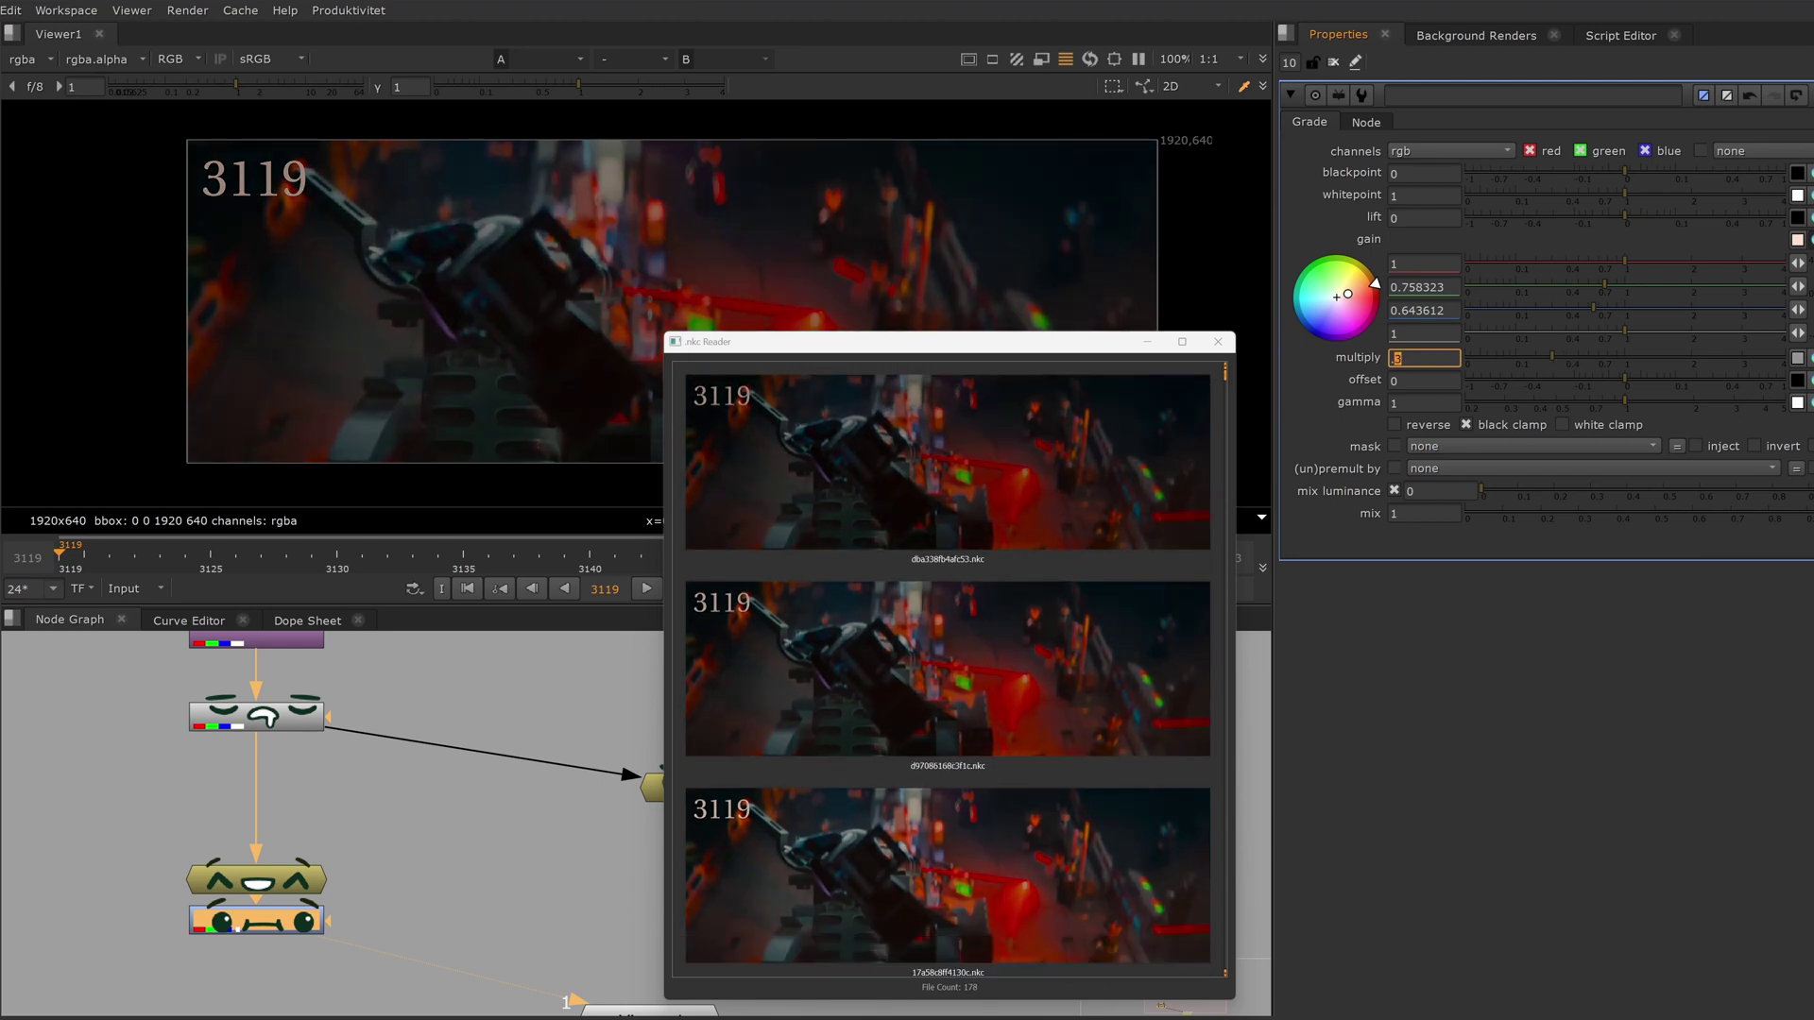
key(Up)
key(Up)
key(Up)
key(Up)
key(Up)
key(Up)
key(Up)
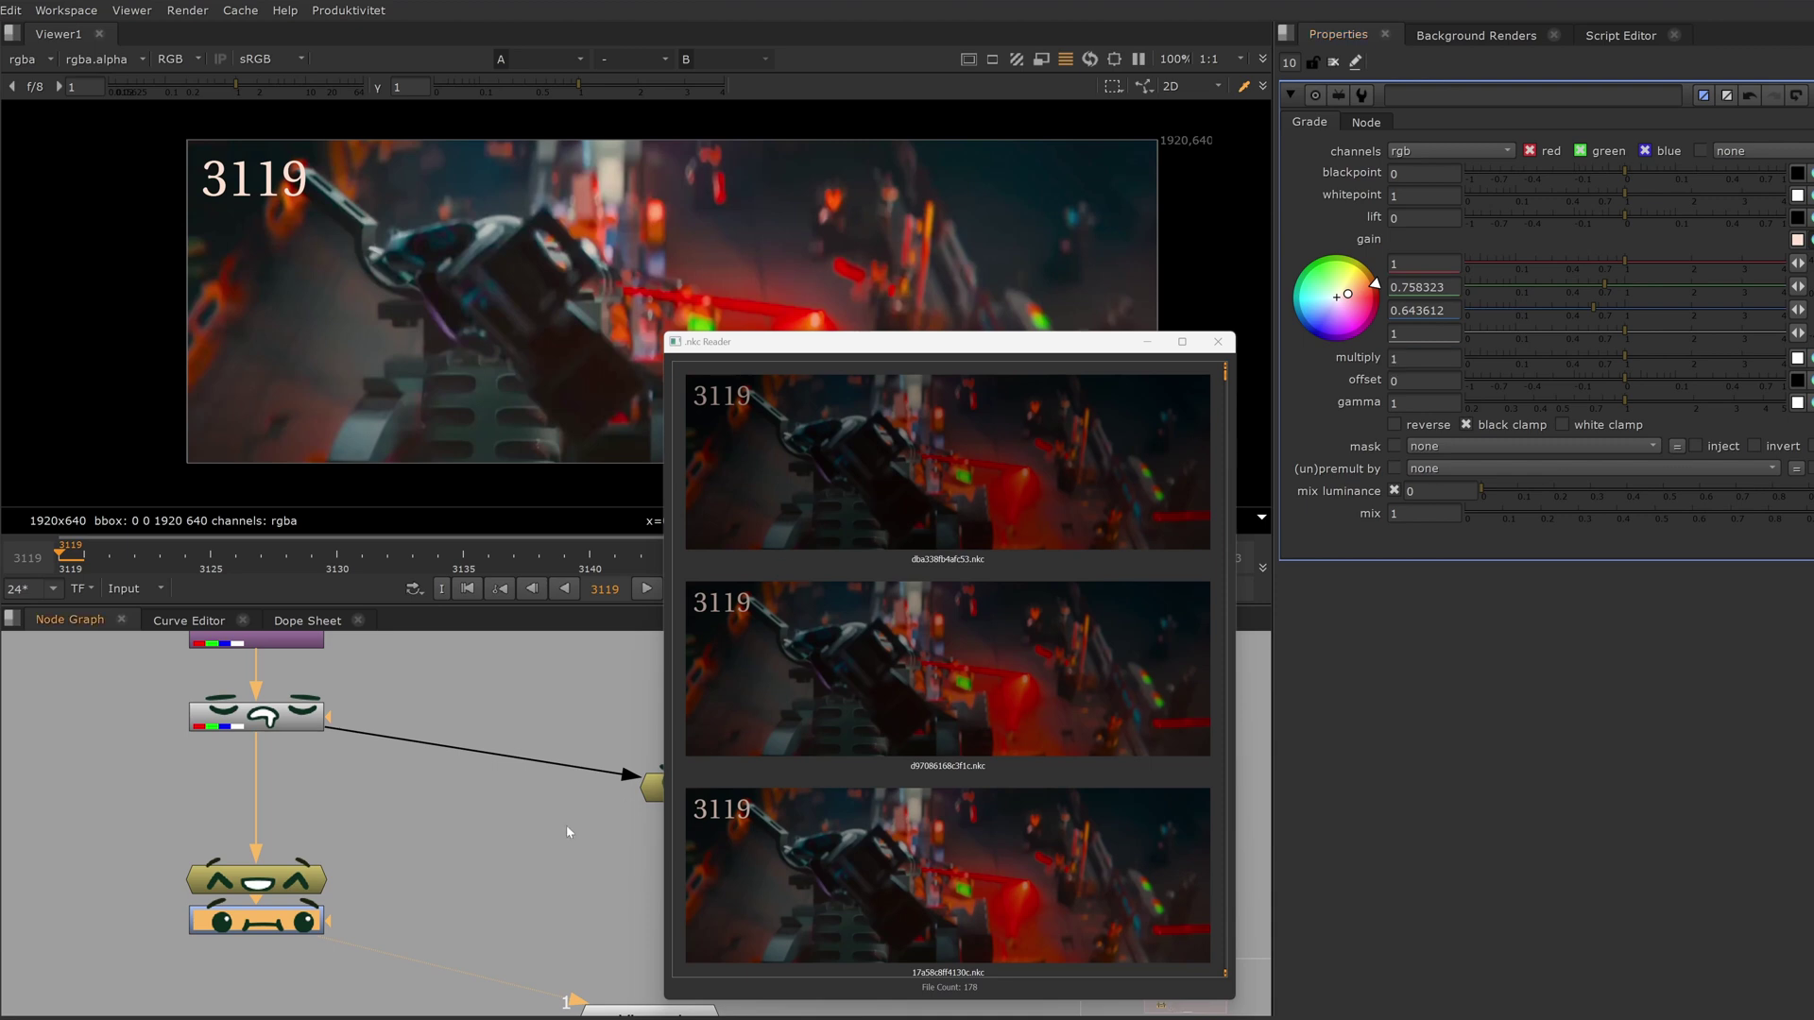
- Delete the Grade node after the lower olive node and add a RotoPaint node in its place
middle_drag(565, 824, 222, 835)
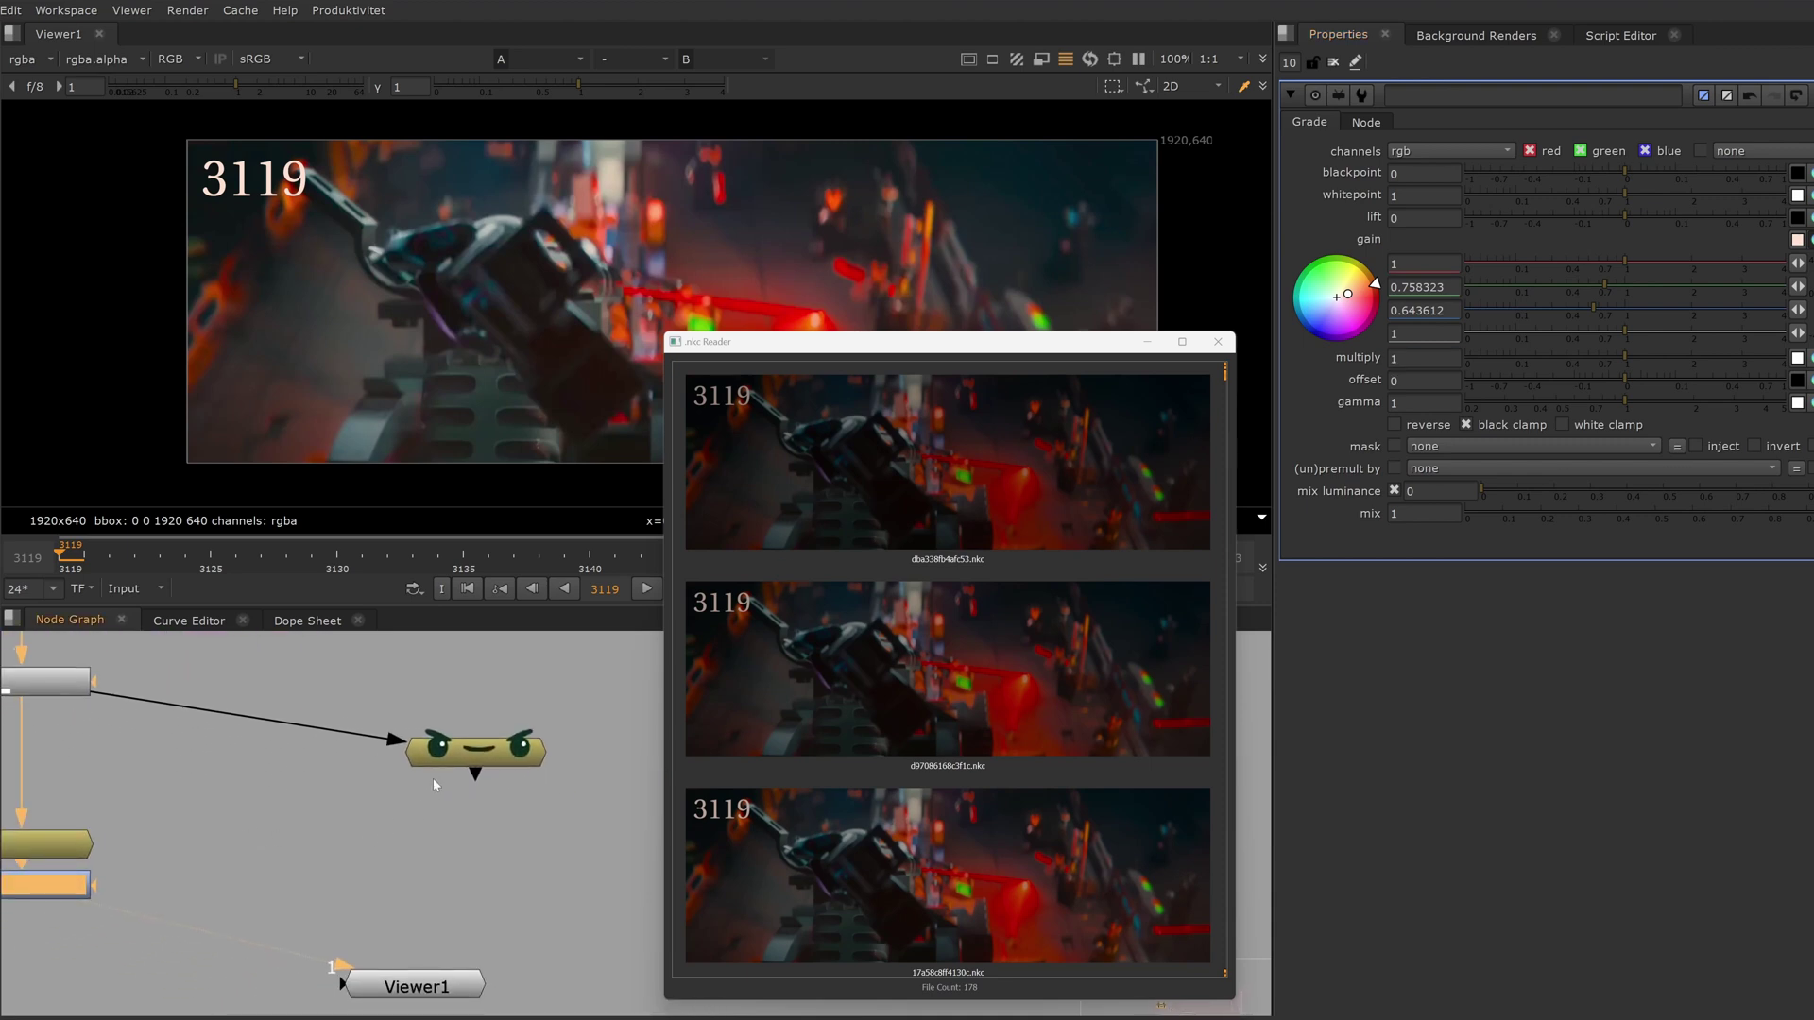
click(500, 755)
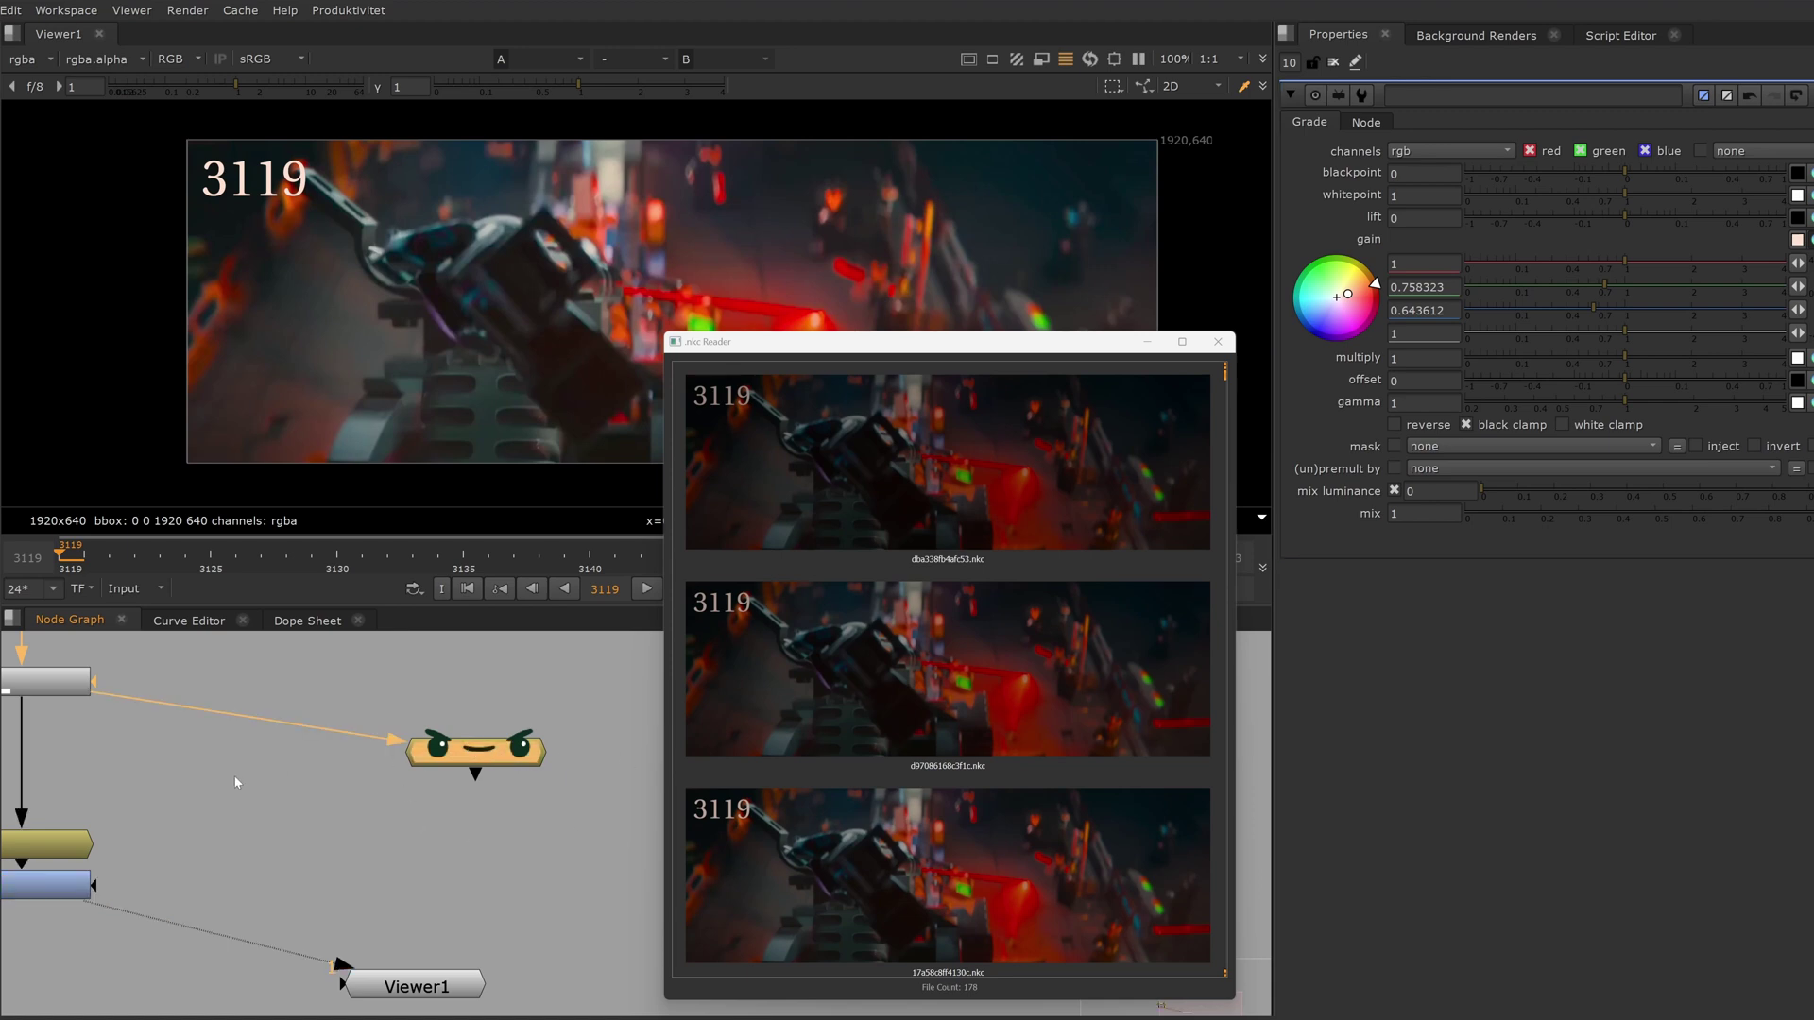
middle_drag(236, 782, 395, 729)
click(305, 793)
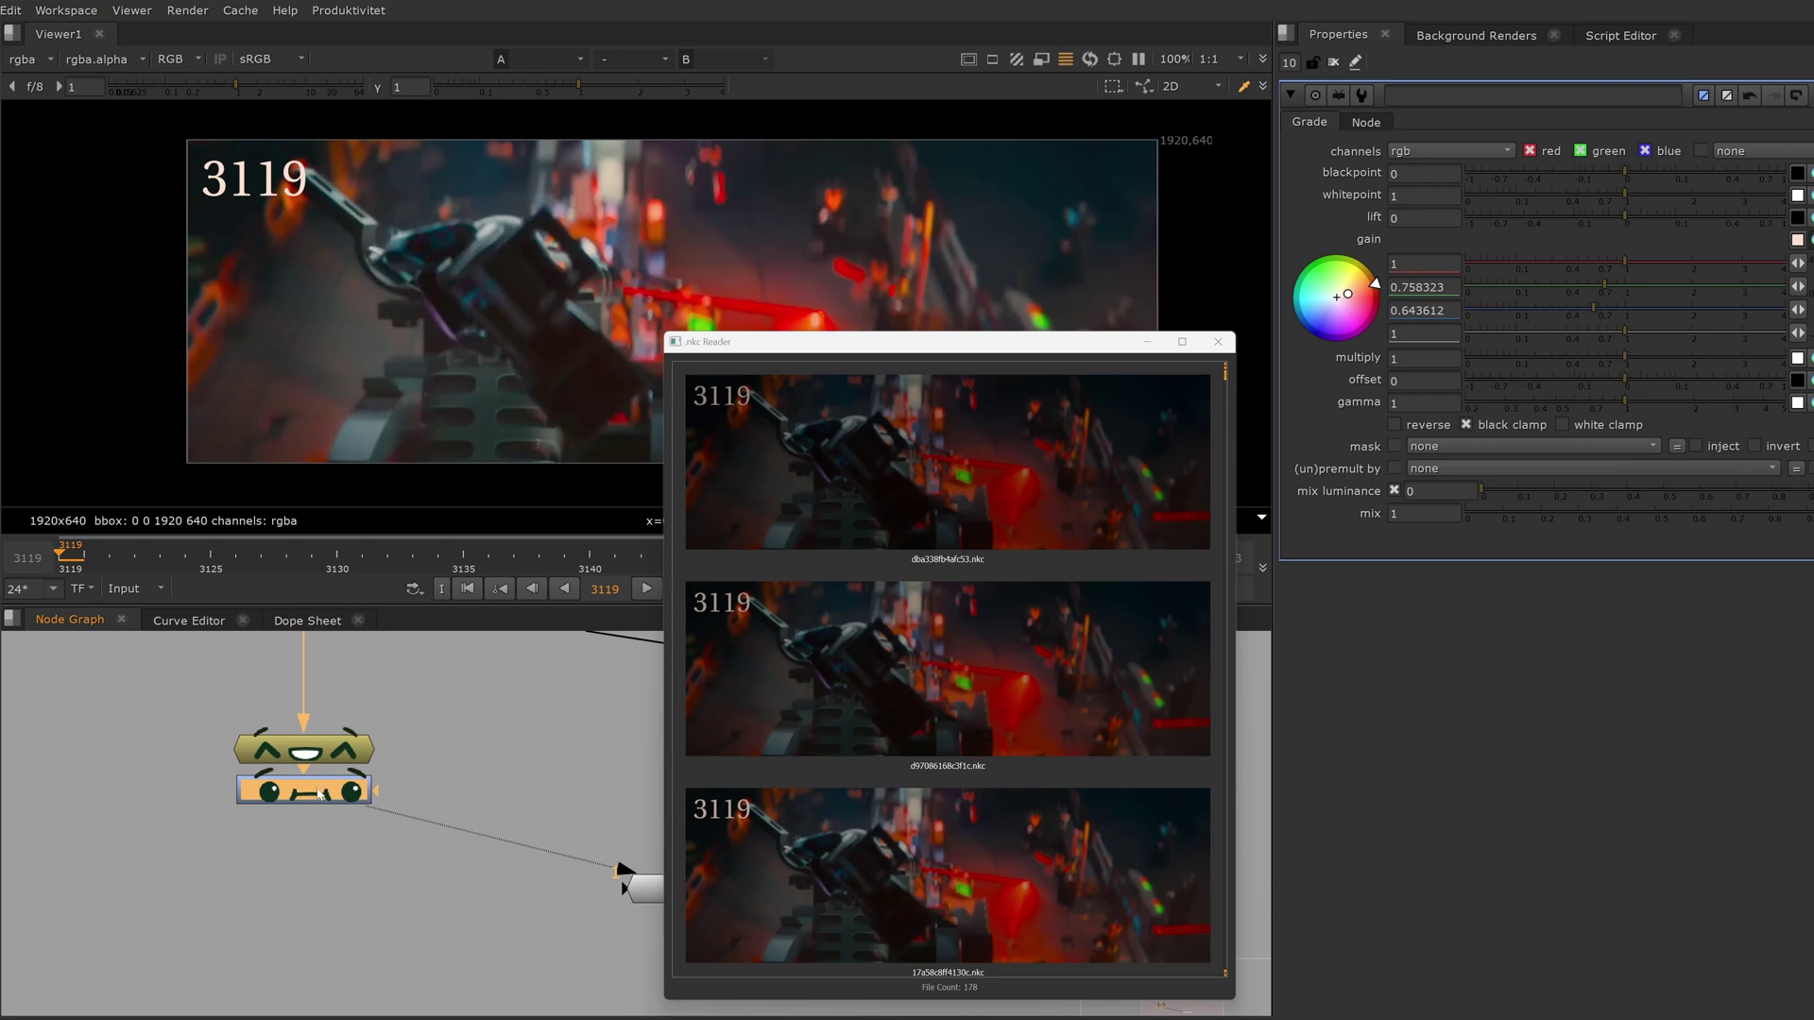
key(Delete)
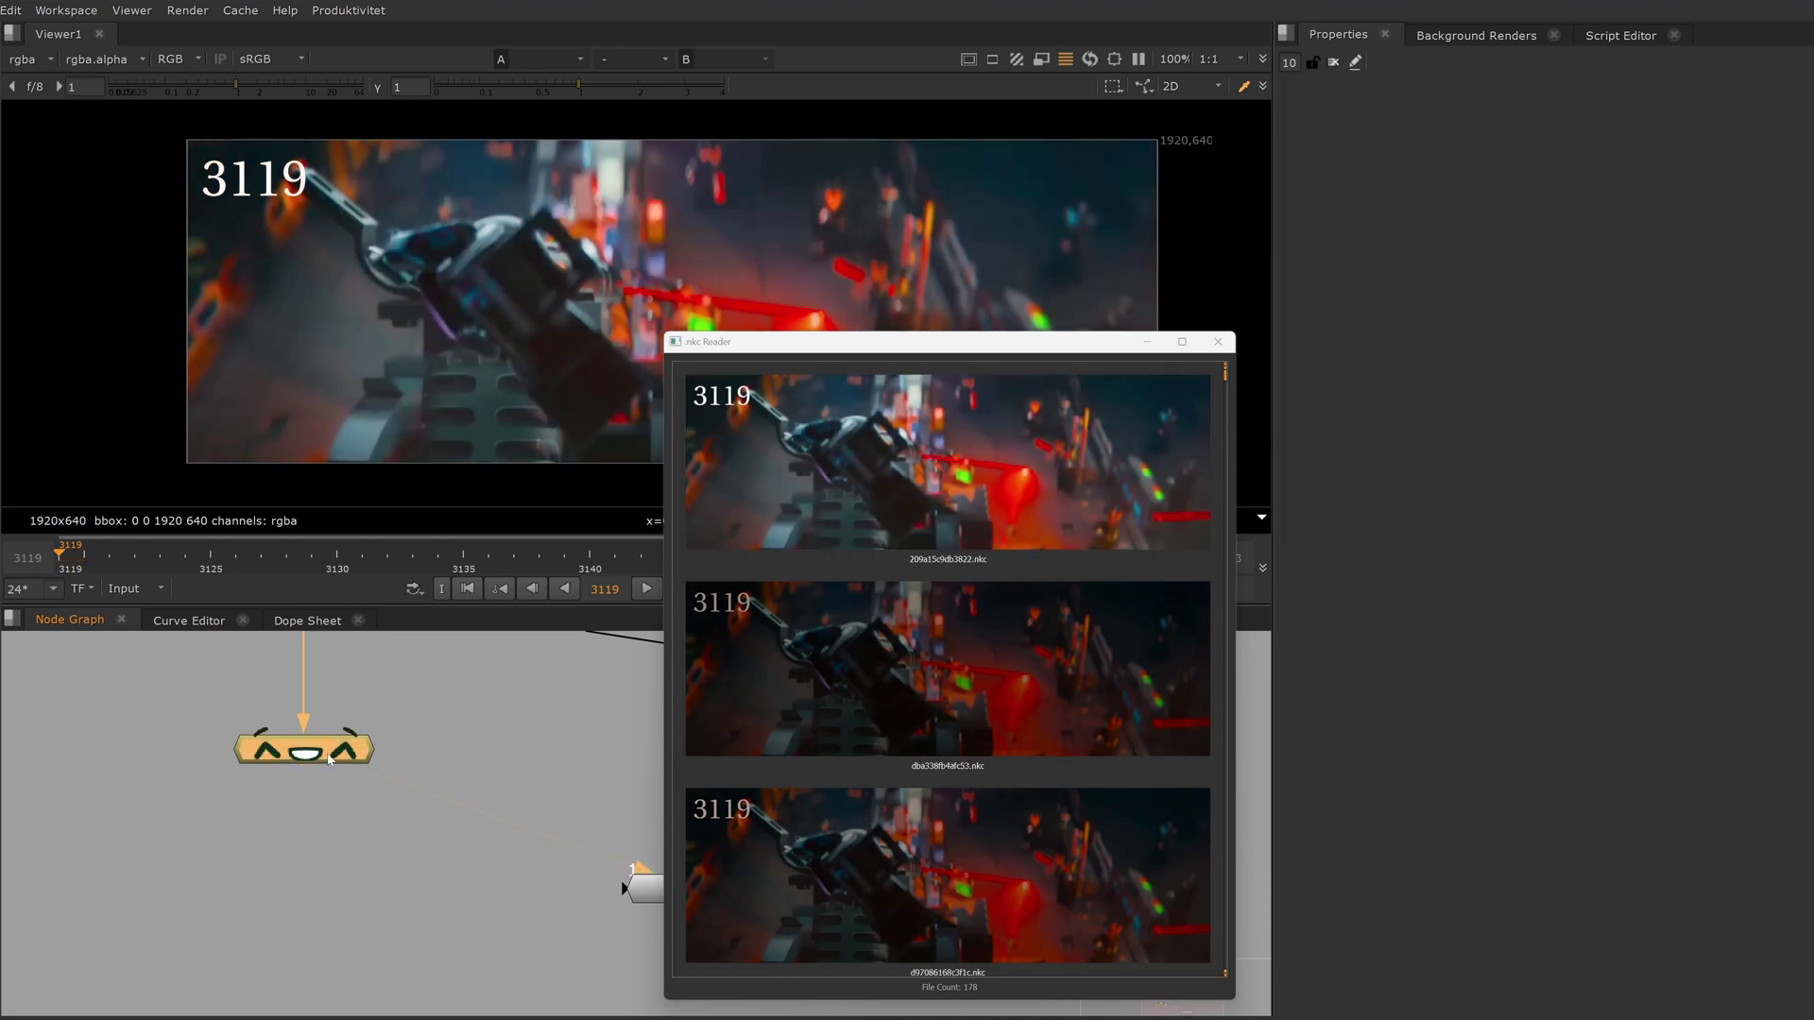
key(p)
drag(327, 786, 328, 853)
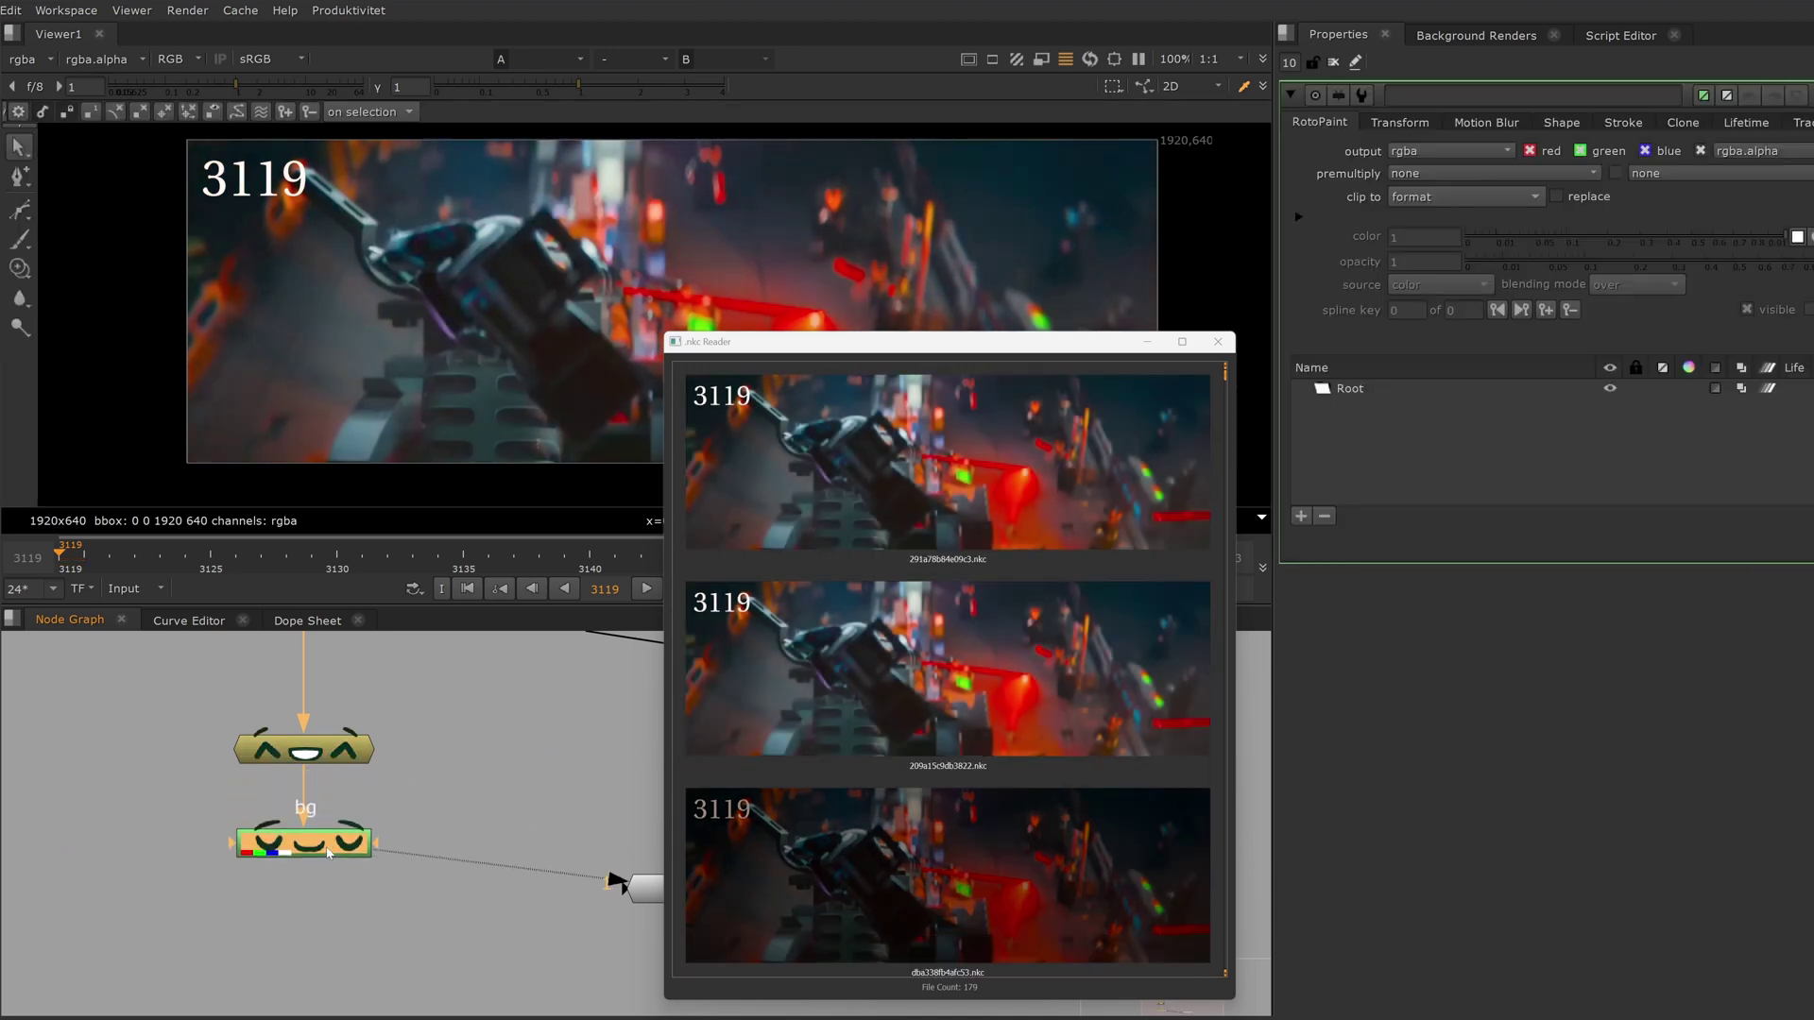
- Draw a closed white Bezier shape with a curved inner notch over the mechanical arm, pull one point outward, and delete the shape
click(19, 208)
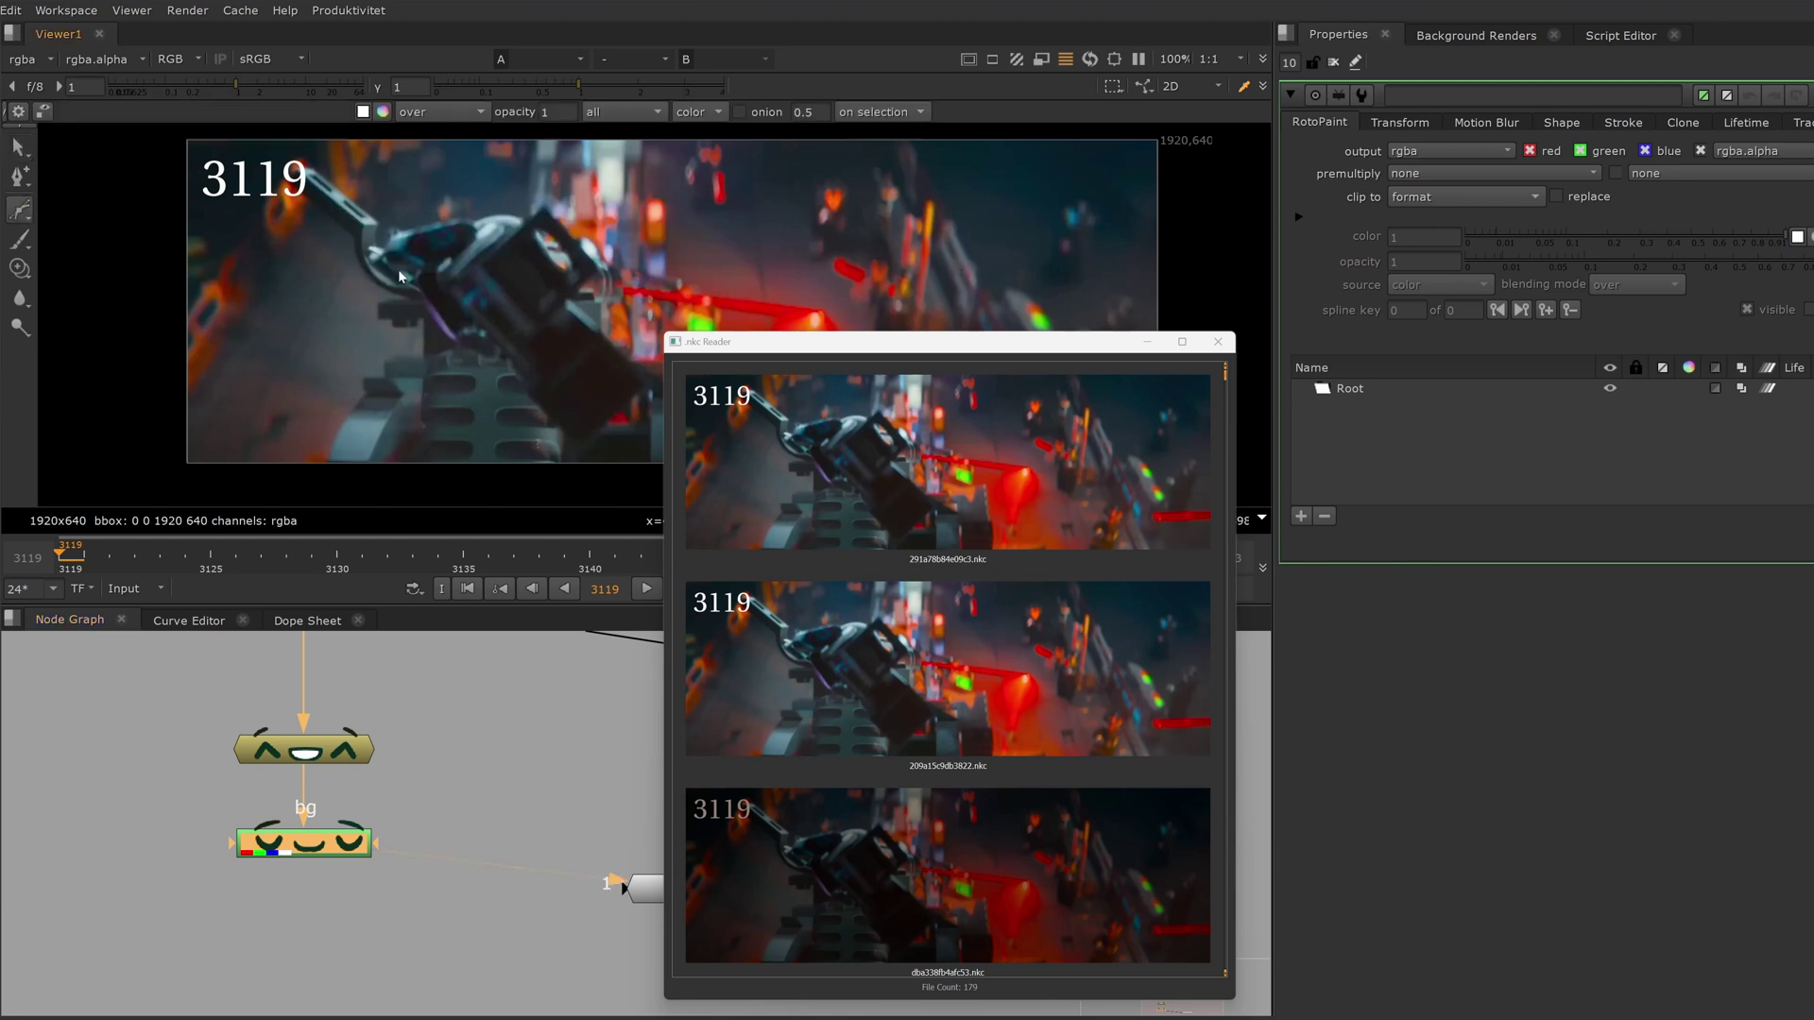
drag(346, 253, 325, 280)
drag(327, 387, 370, 405)
drag(575, 341, 593, 295)
drag(591, 223, 353, 157)
drag(243, 232, 245, 244)
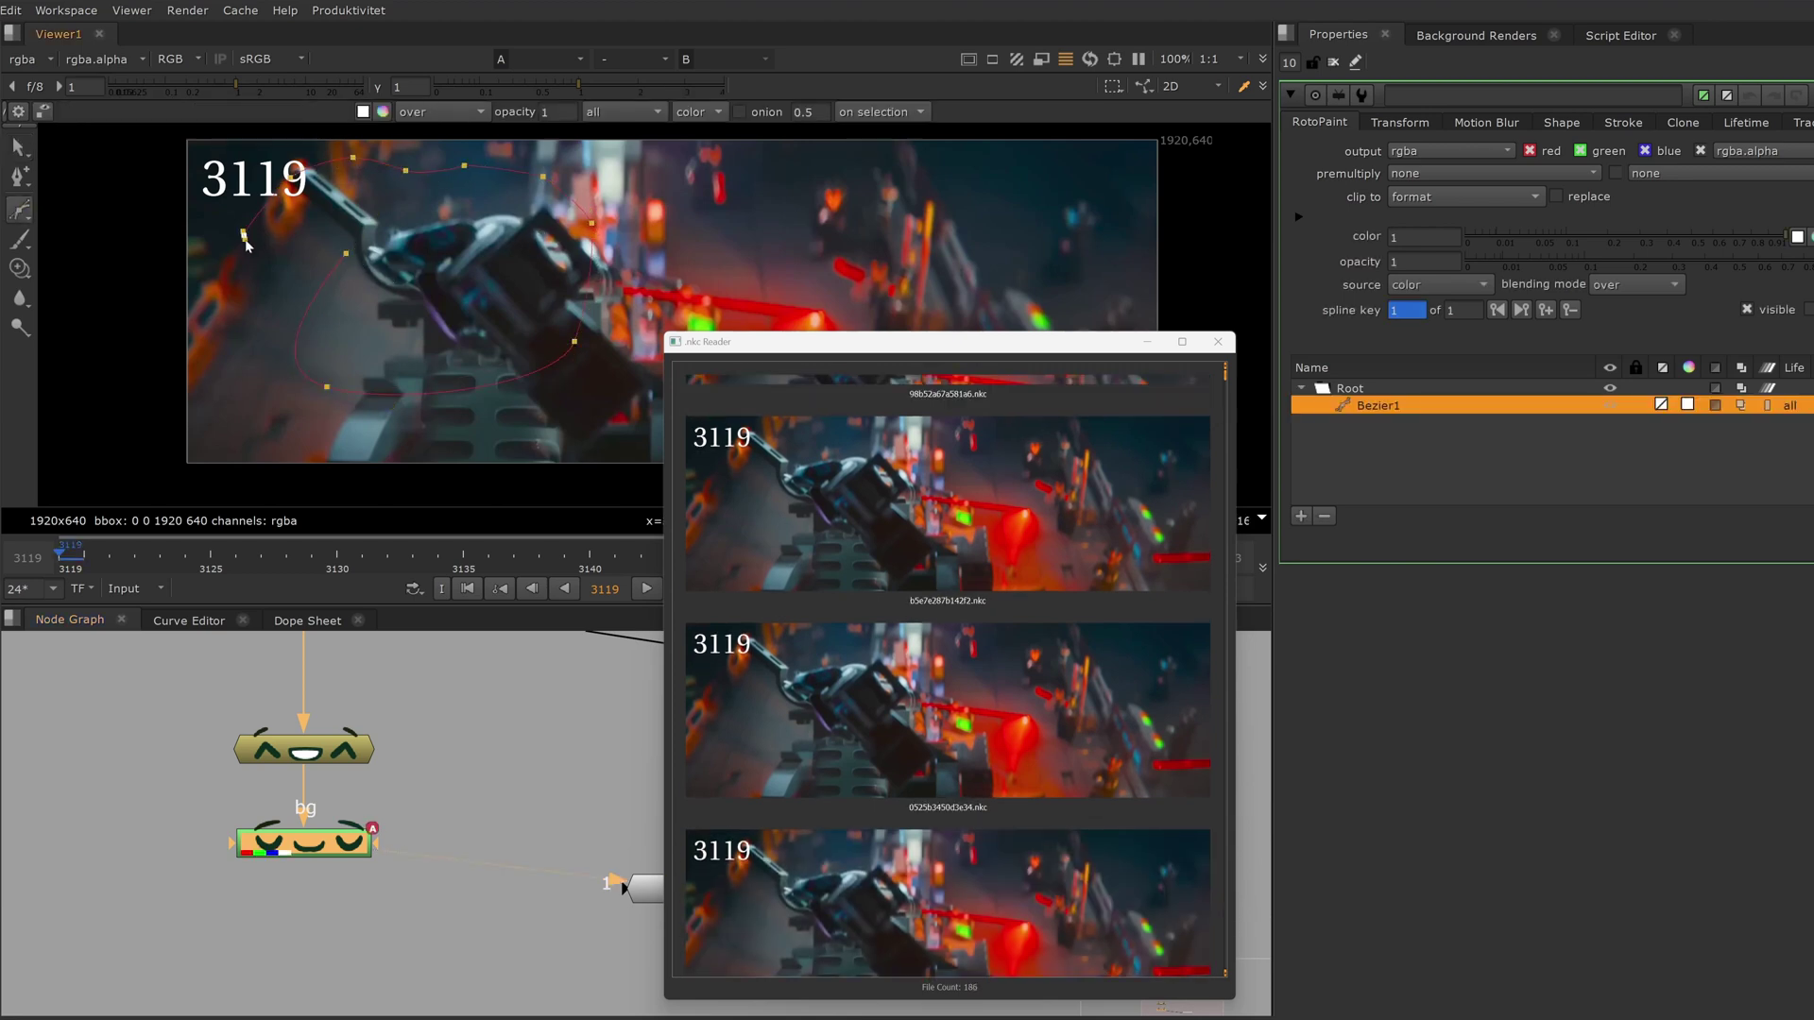
click(309, 223)
click(420, 199)
drag(468, 274, 466, 289)
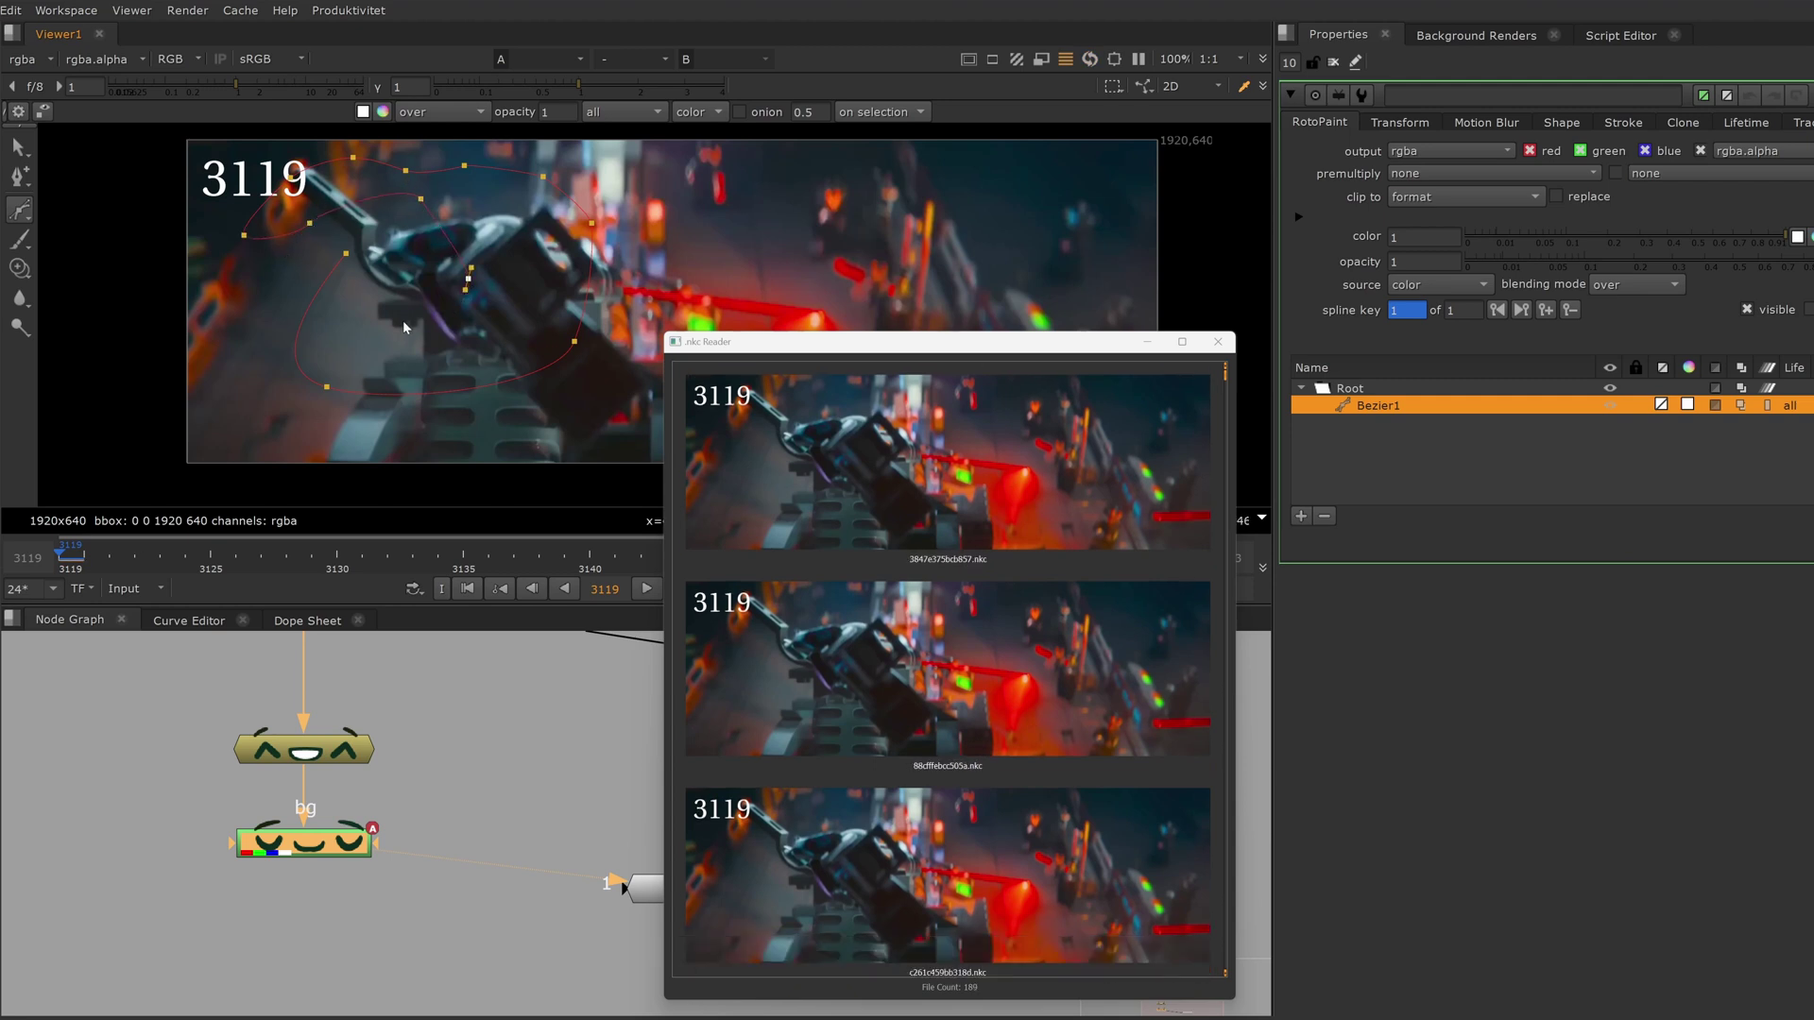
click(393, 267)
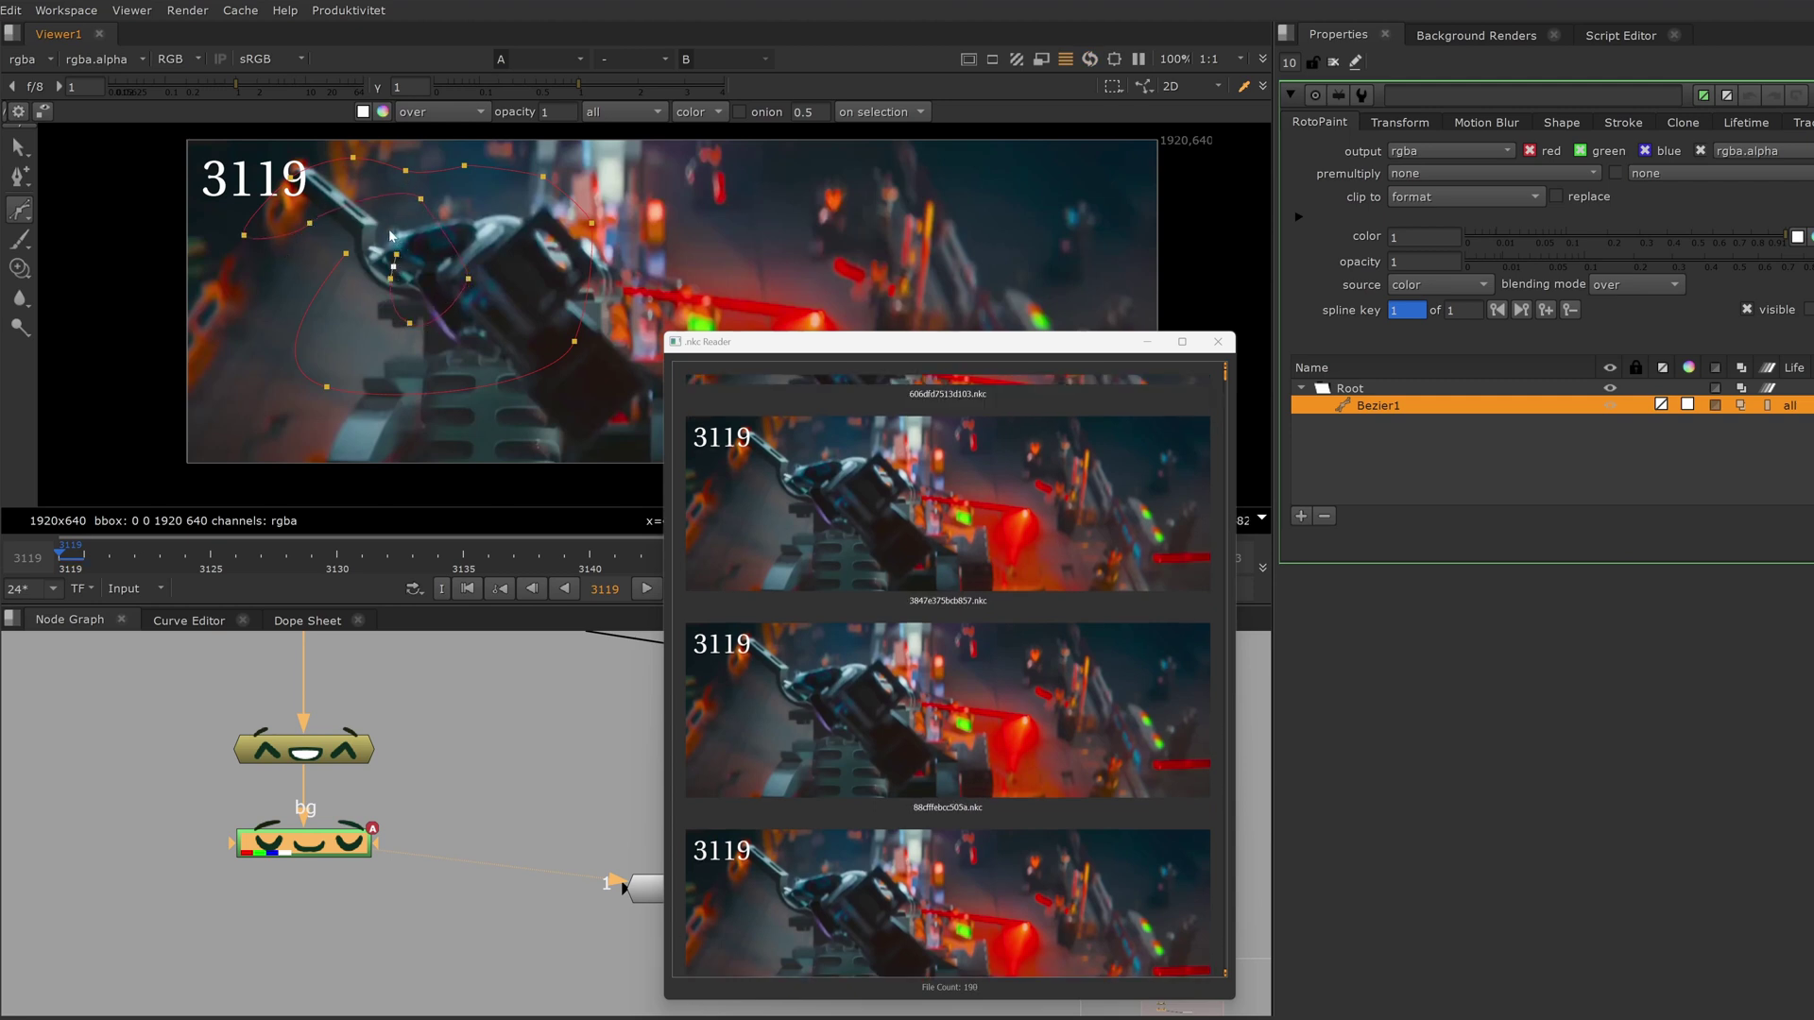
drag(380, 226, 367, 229)
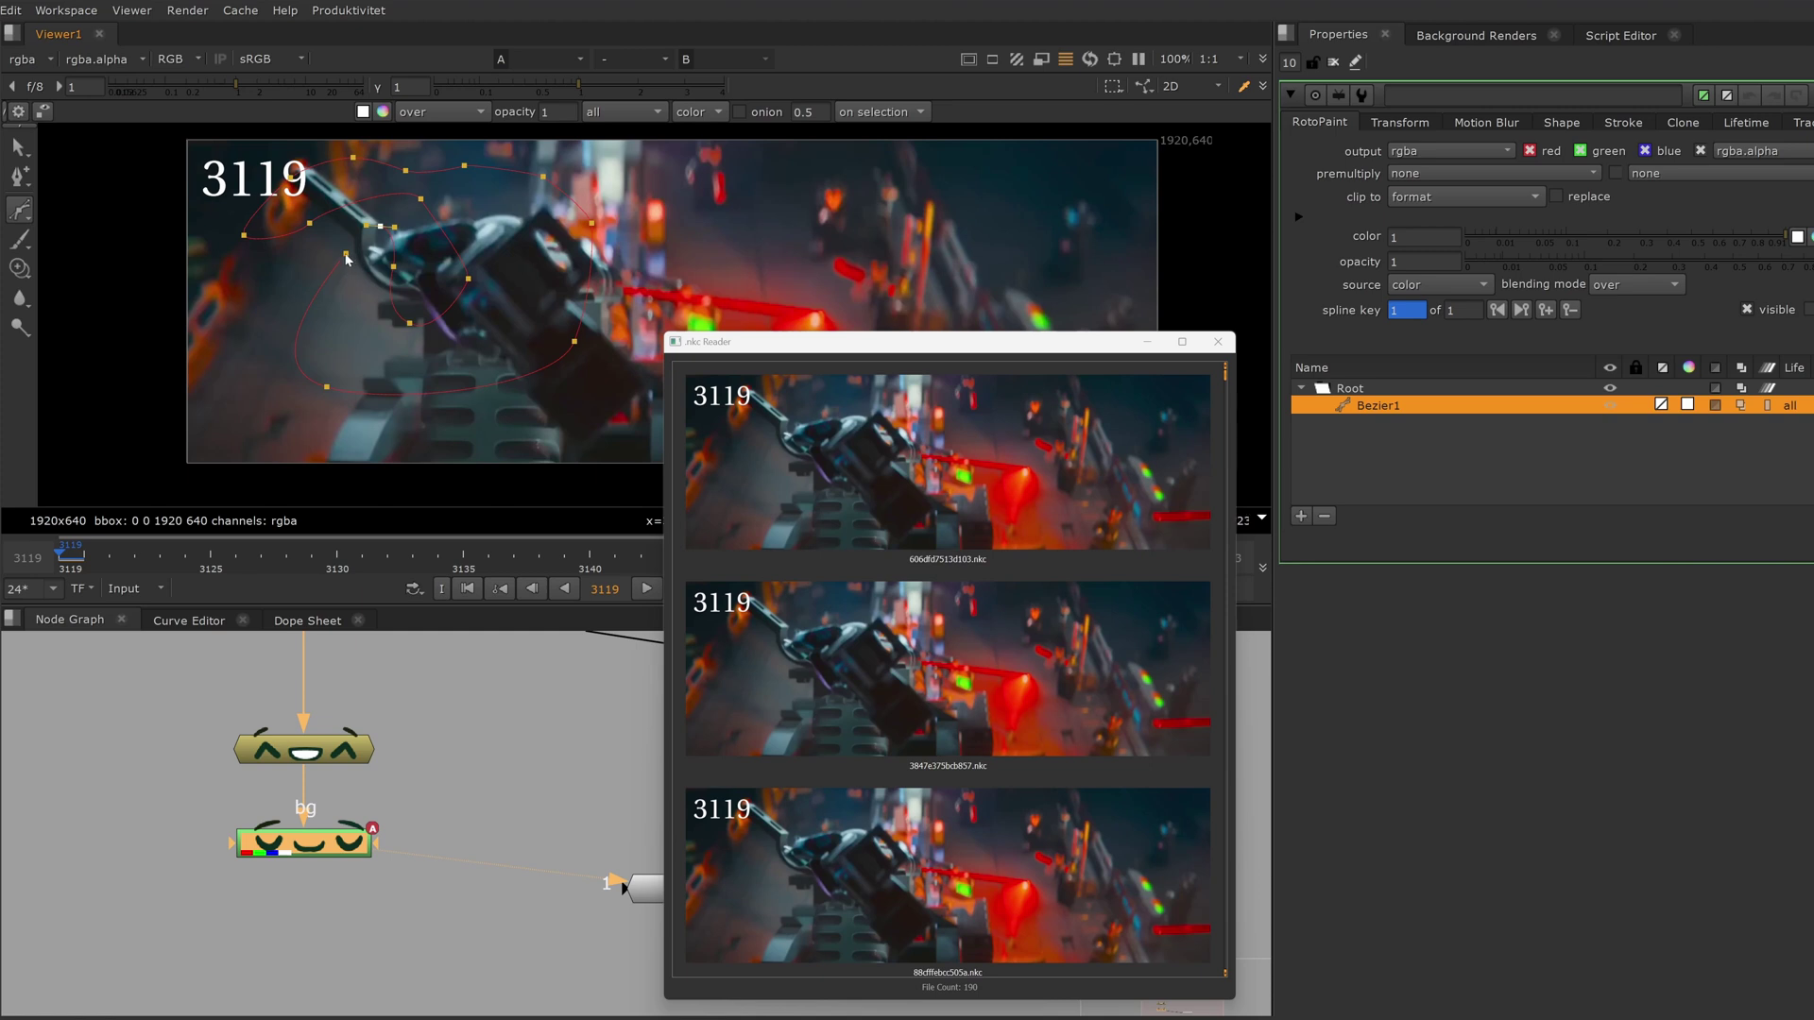
click(346, 255)
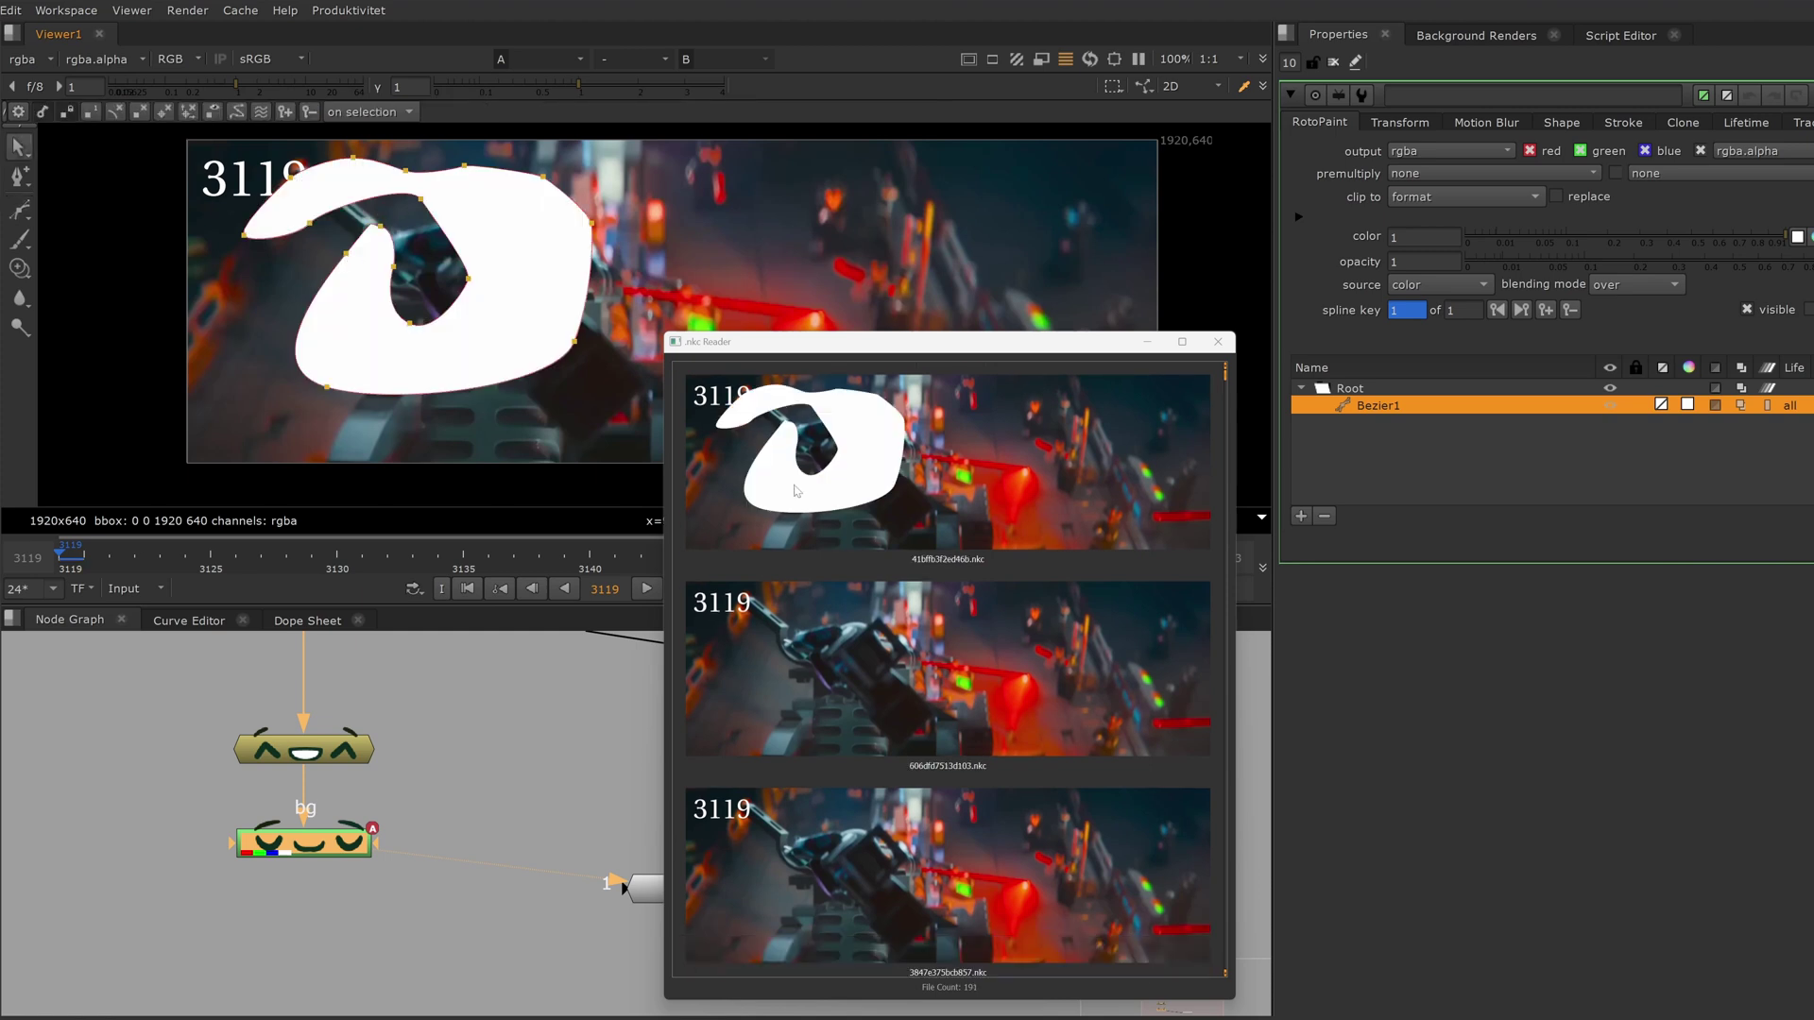
drag(282, 280, 301, 310)
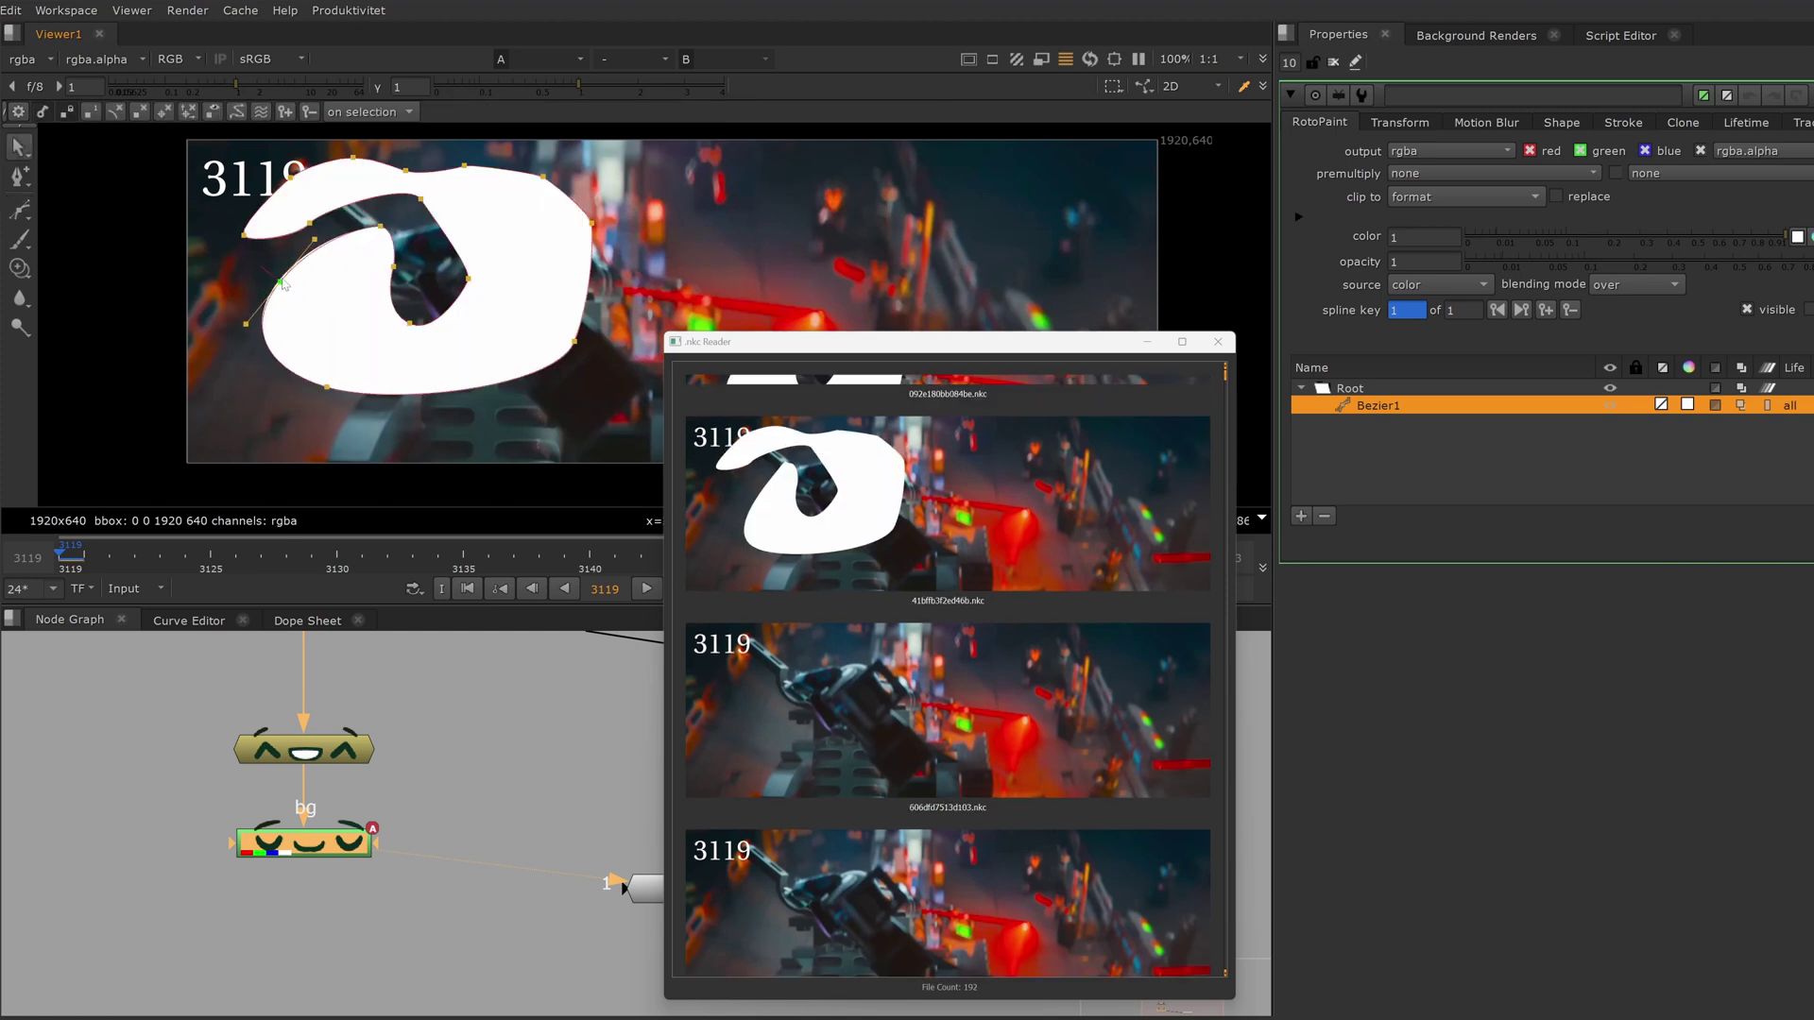
click(1327, 520)
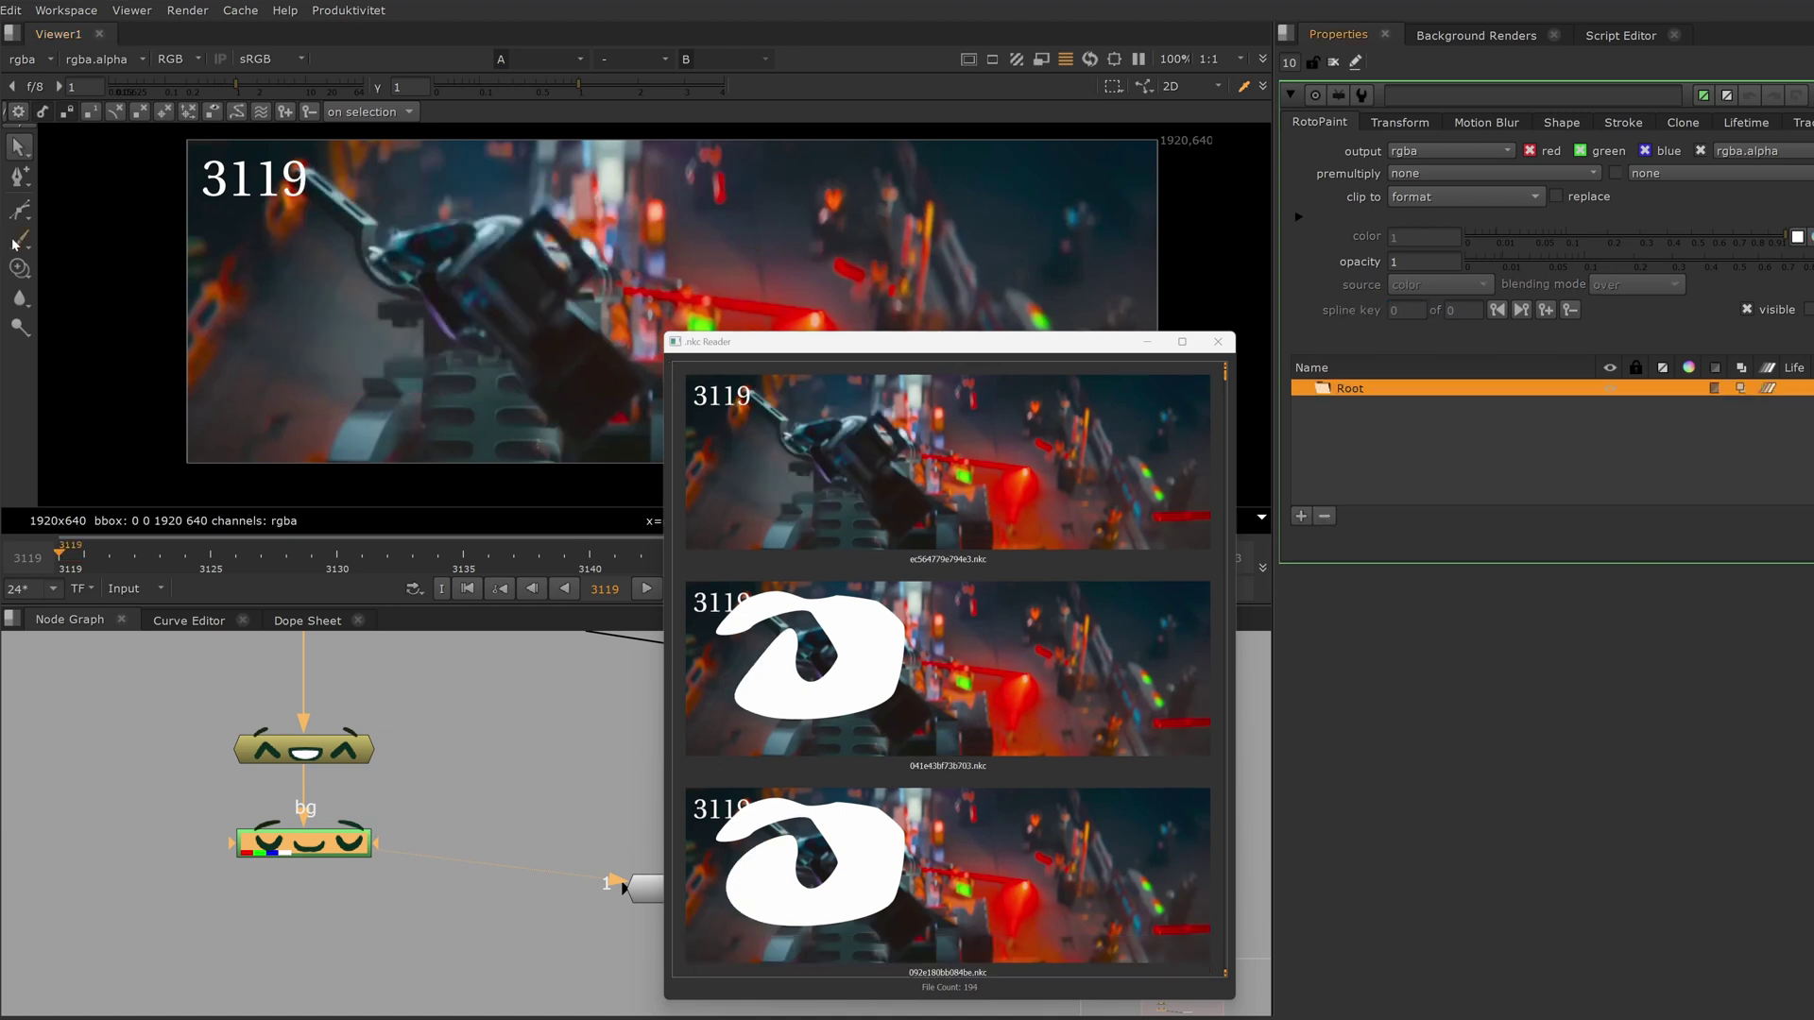
- Paint freehand white brush strokes of size 25 on frame 3119 and two wavy ones on frame 3121
click(17, 241)
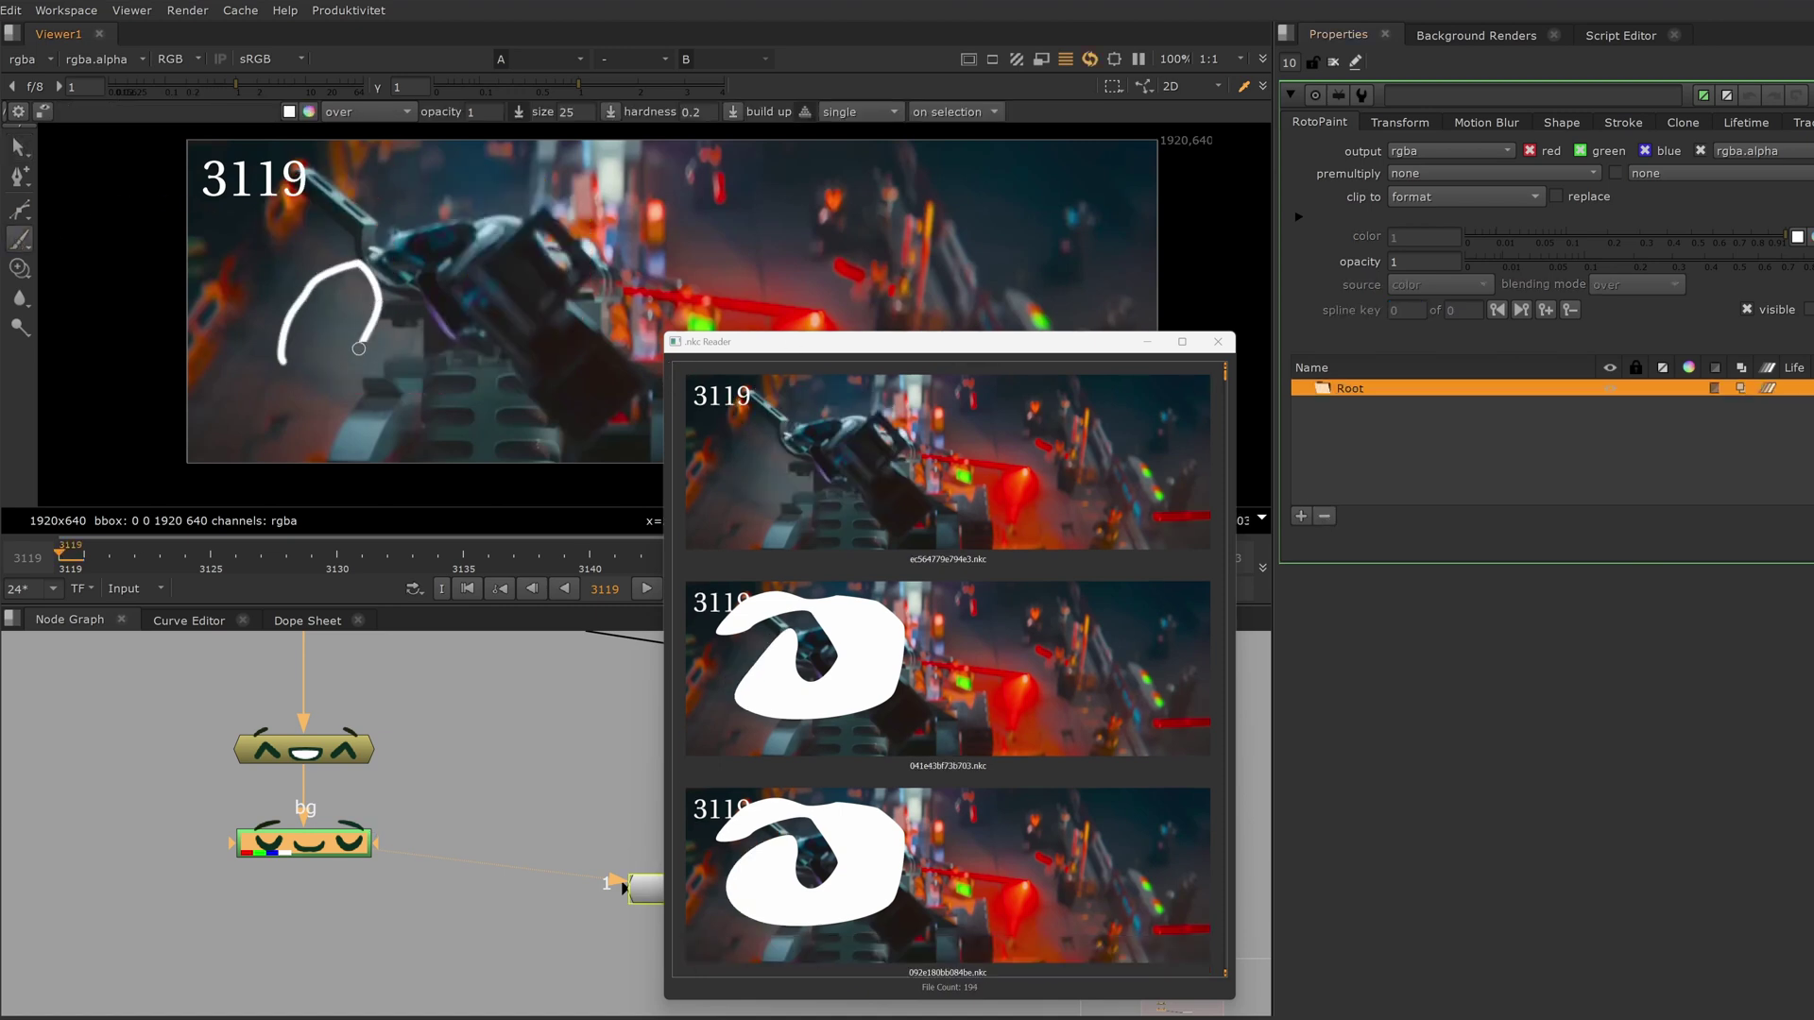
drag(359, 348, 499, 295)
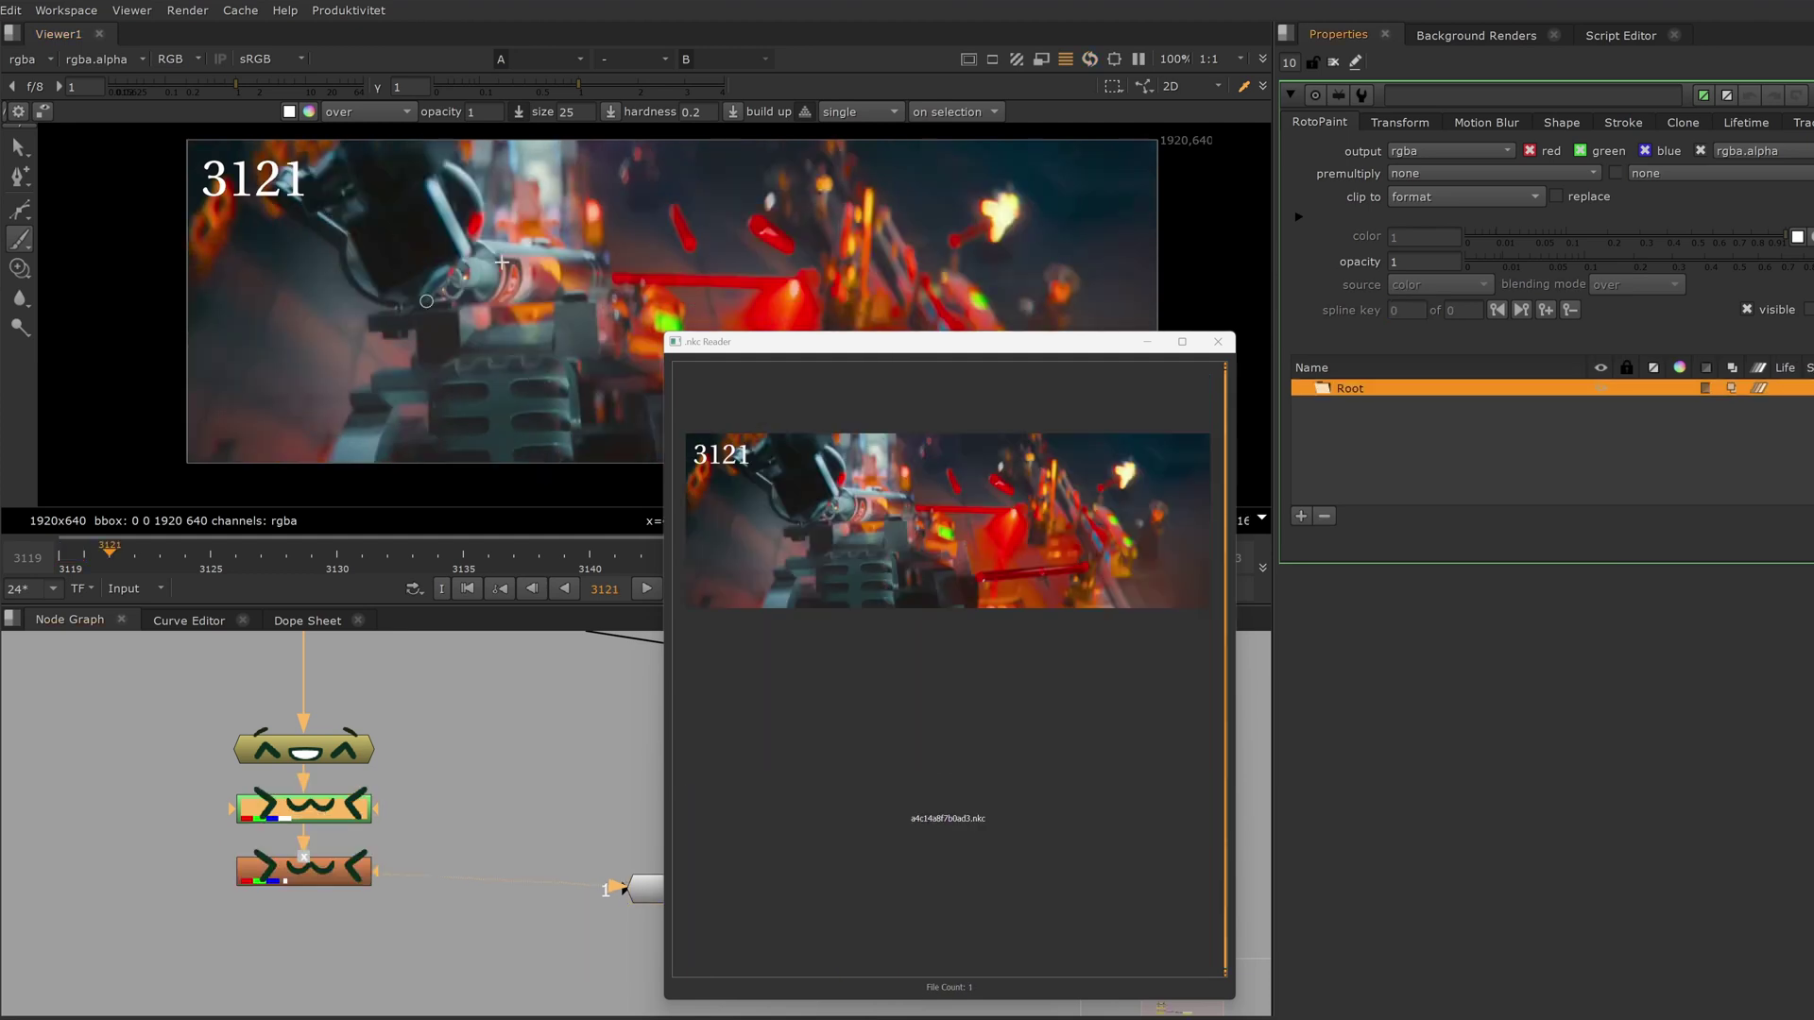
click(291, 360)
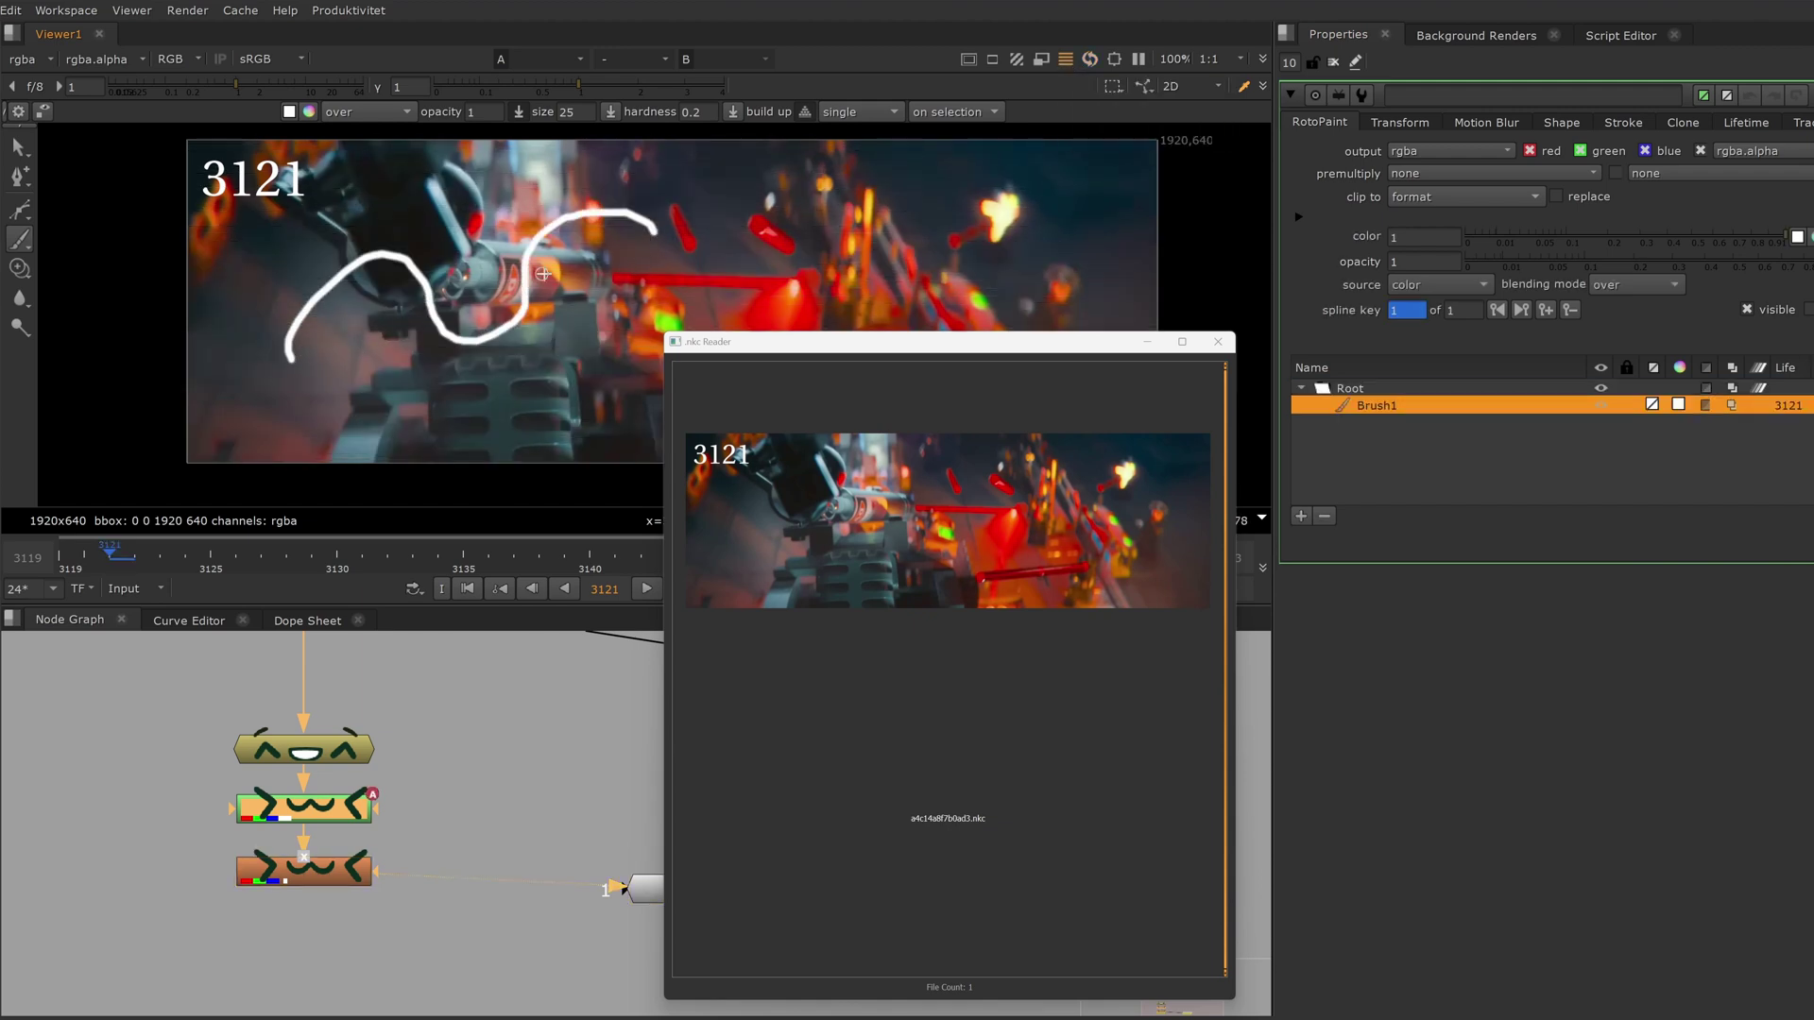
key(Right)
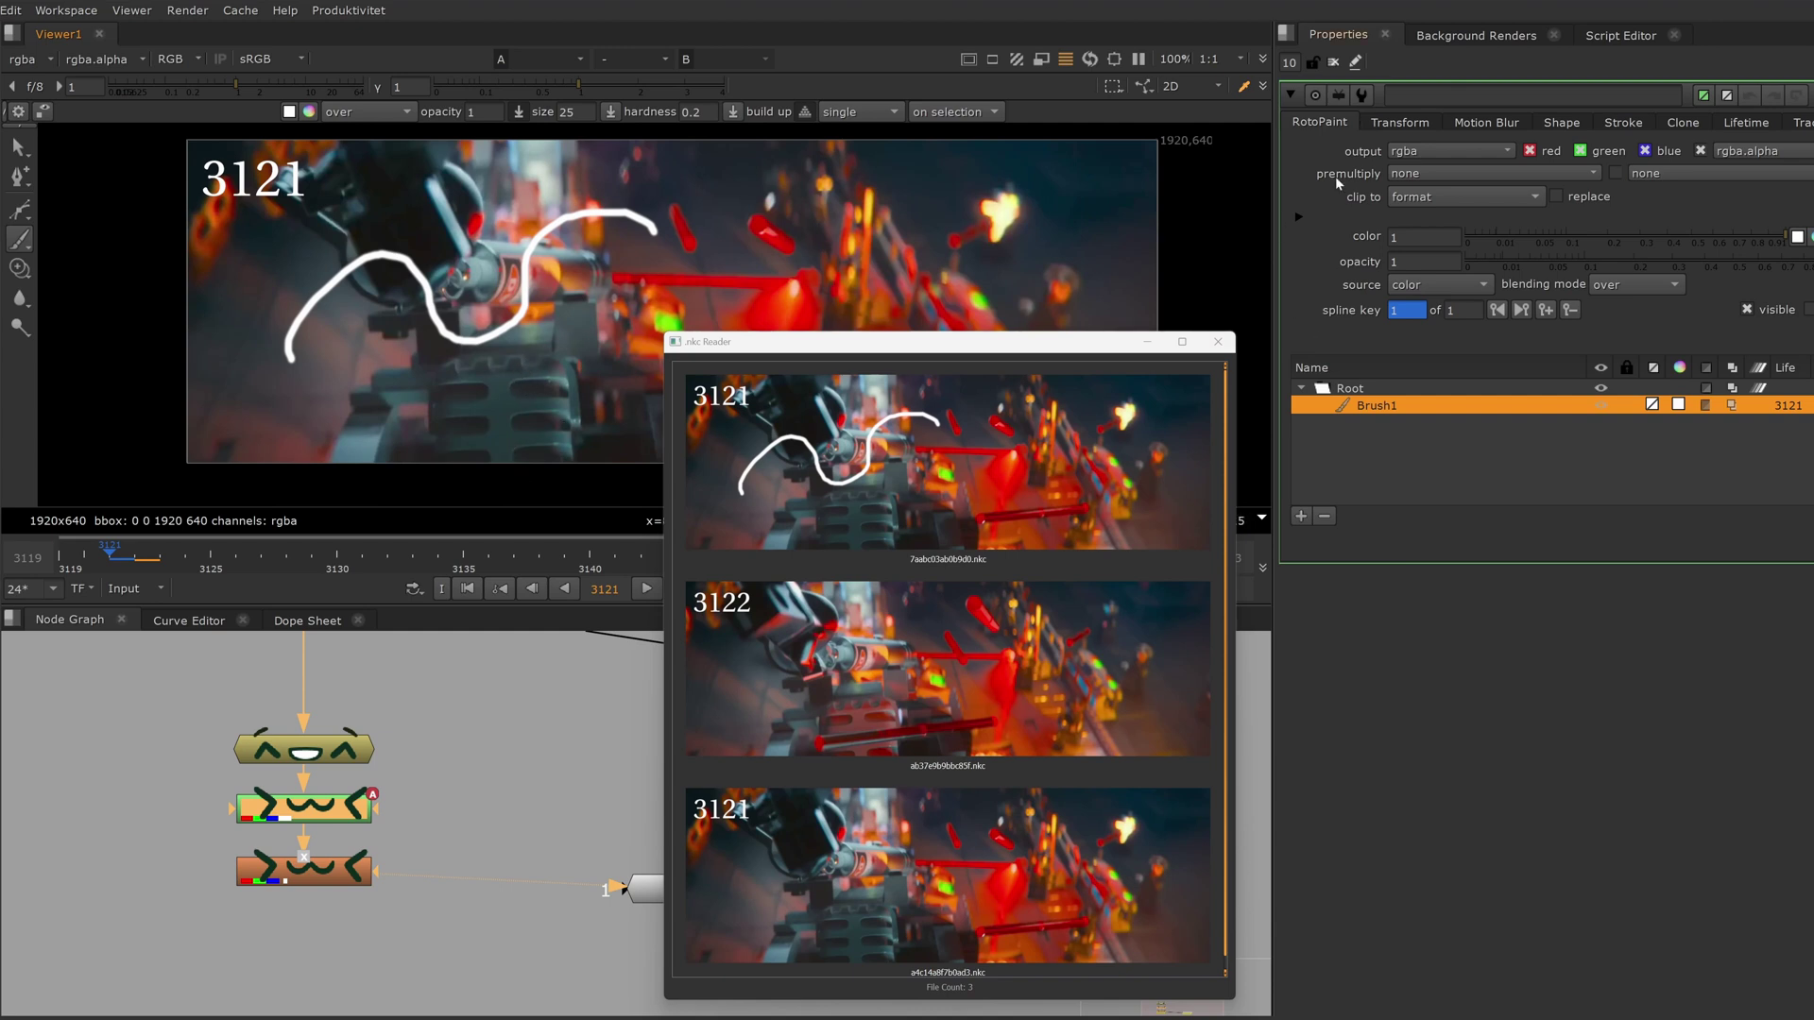
mouse_move(648, 288)
mouse_down()
mouse_move(822, 248)
mouse_move(973, 257)
mouse_up()
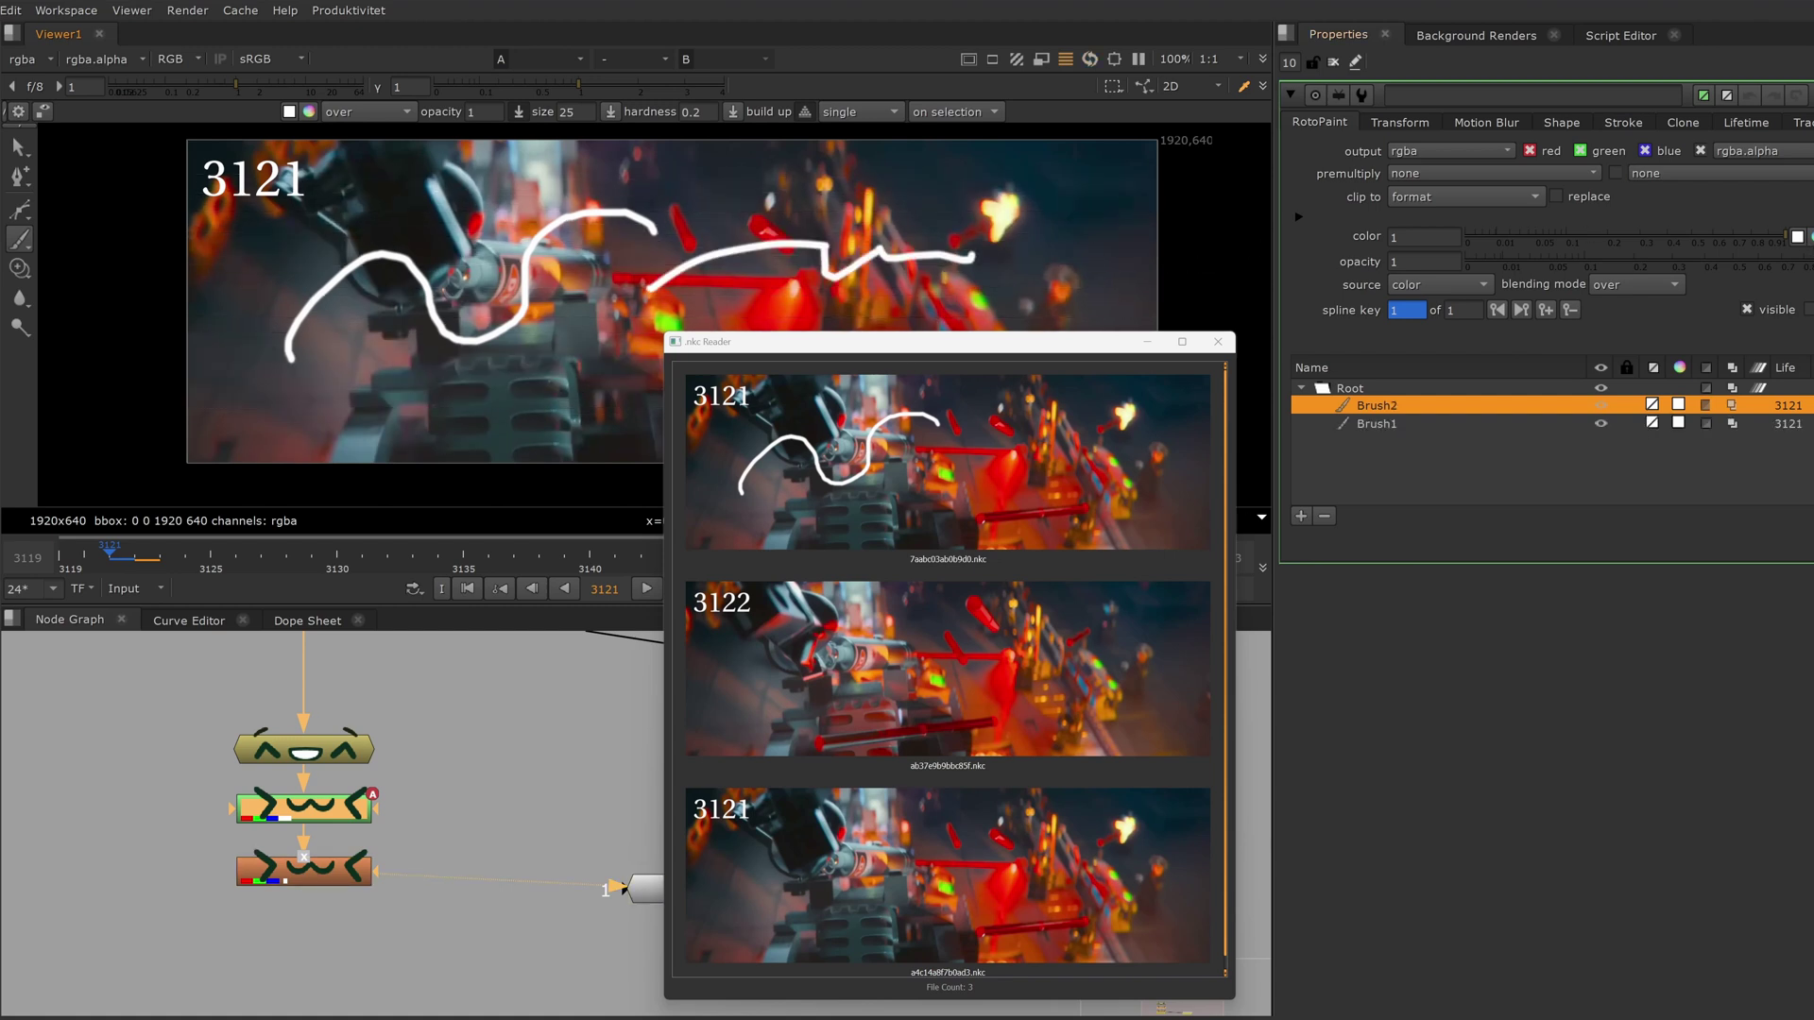
drag(1812, 257, 1751, 257)
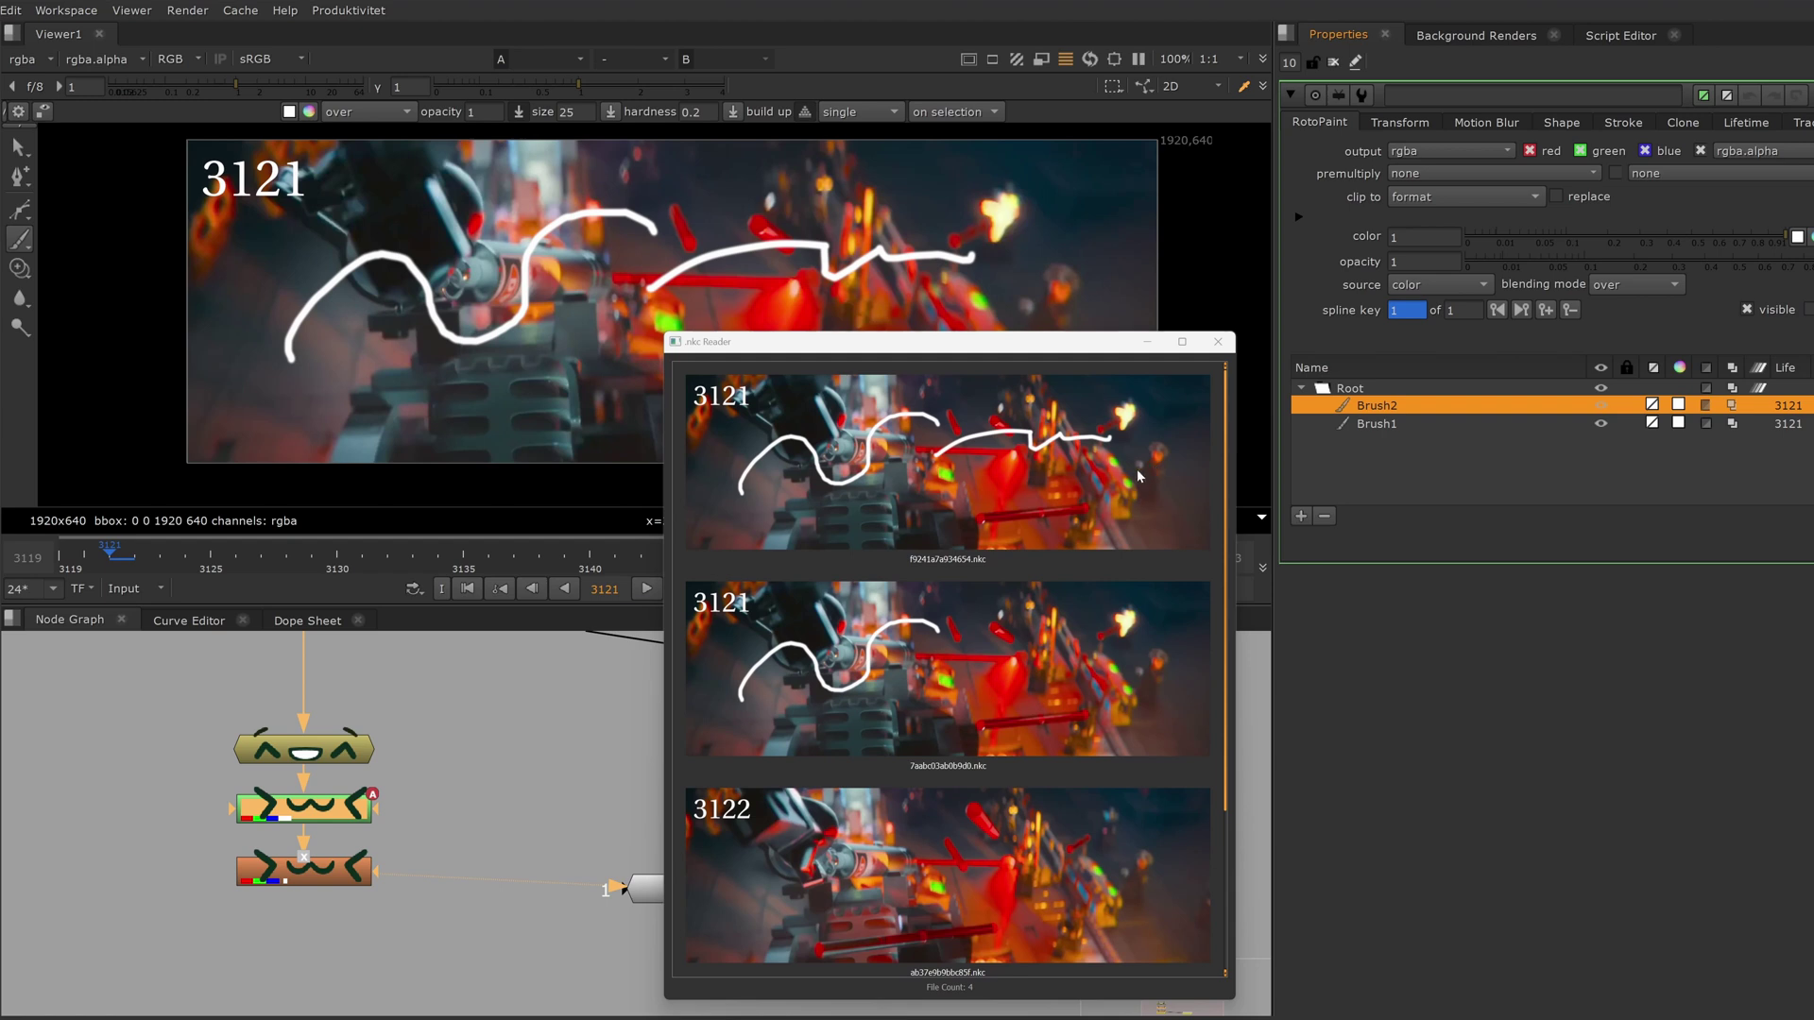
- Add a Transform node directly after the green RotoPaint node and move the brown node out to a side branch
click(437, 827)
mouse_move(320, 875)
mouse_down()
mouse_move(321, 922)
mouse_move(317, 863)
mouse_up()
key(t)
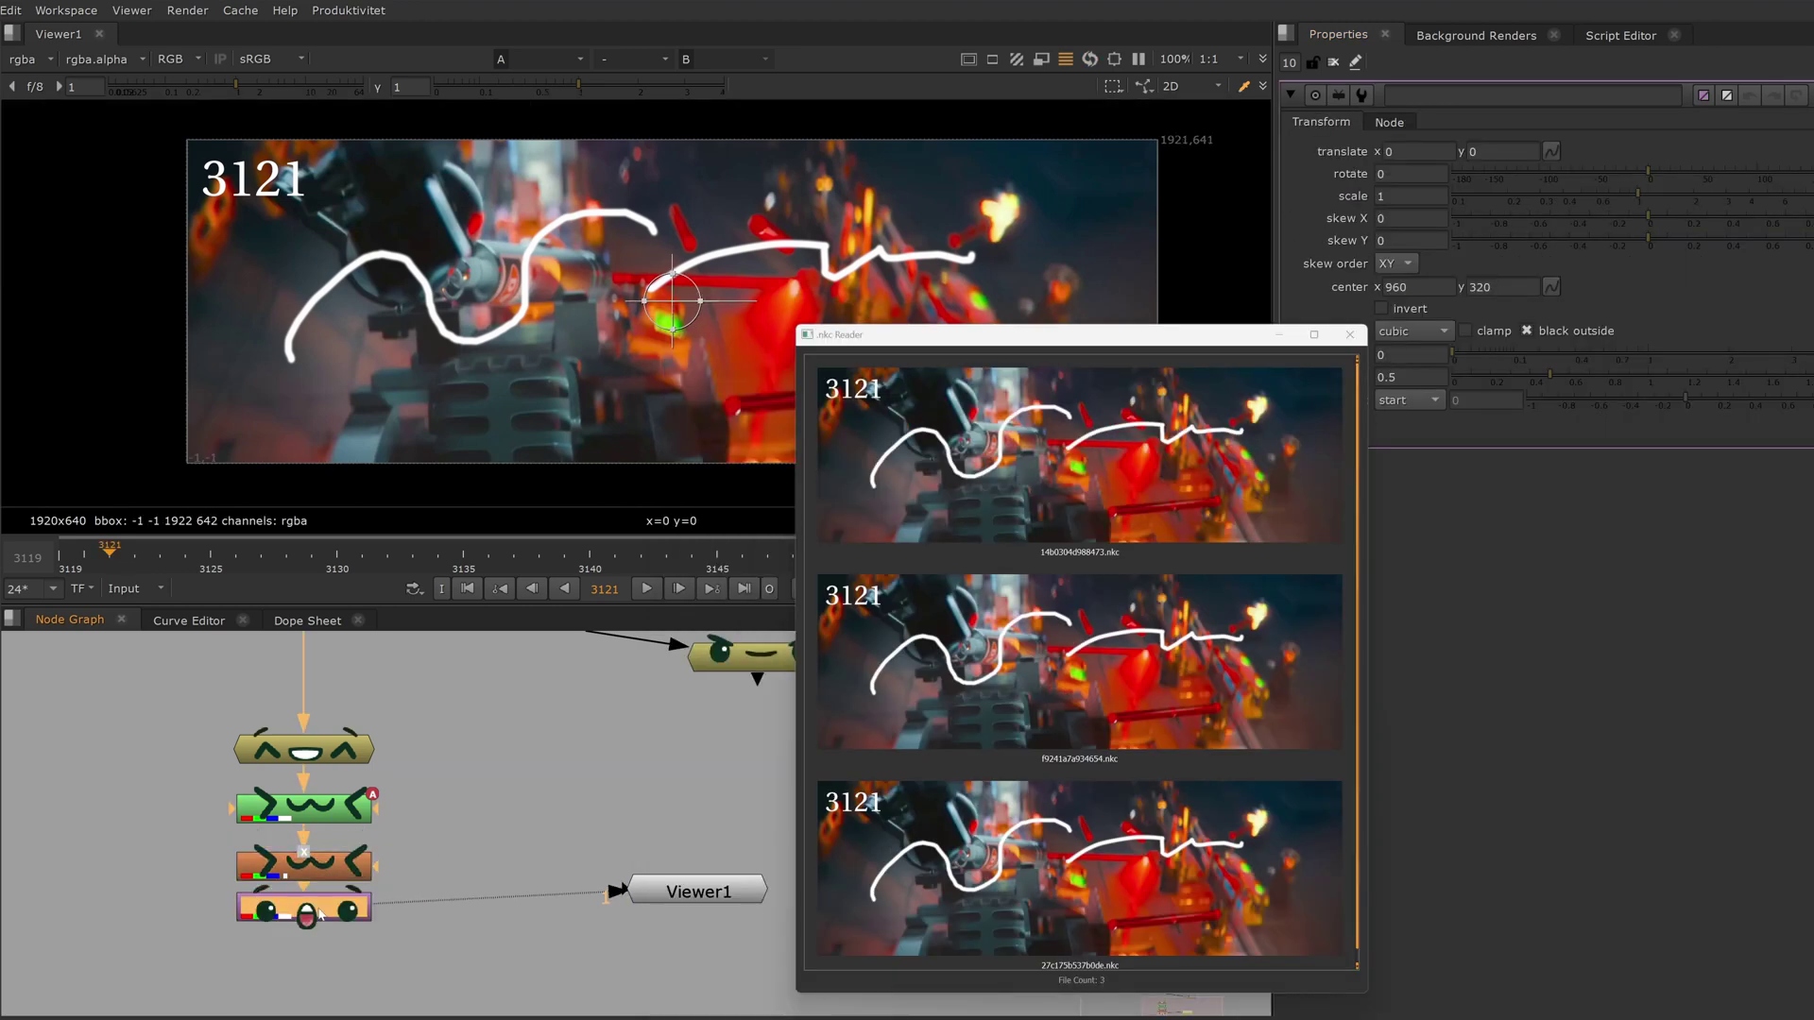
drag(320, 912, 320, 960)
drag(301, 871, 553, 860)
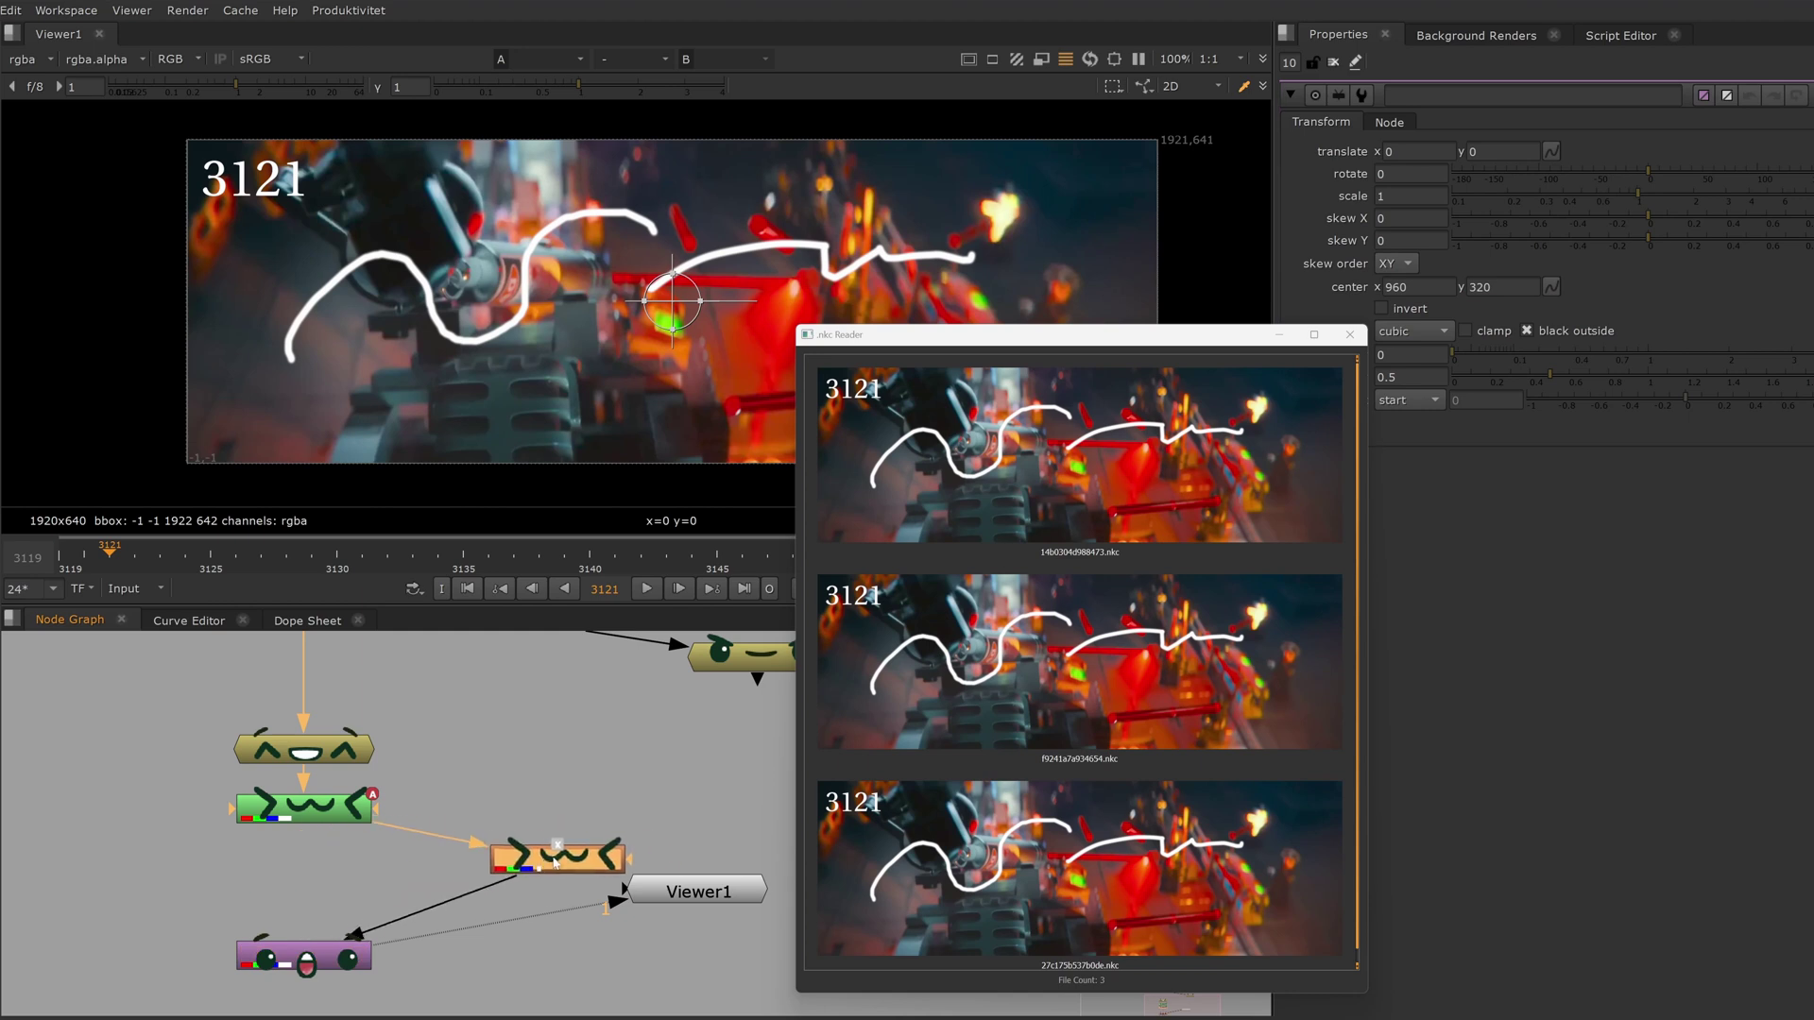
drag(321, 955, 321, 919)
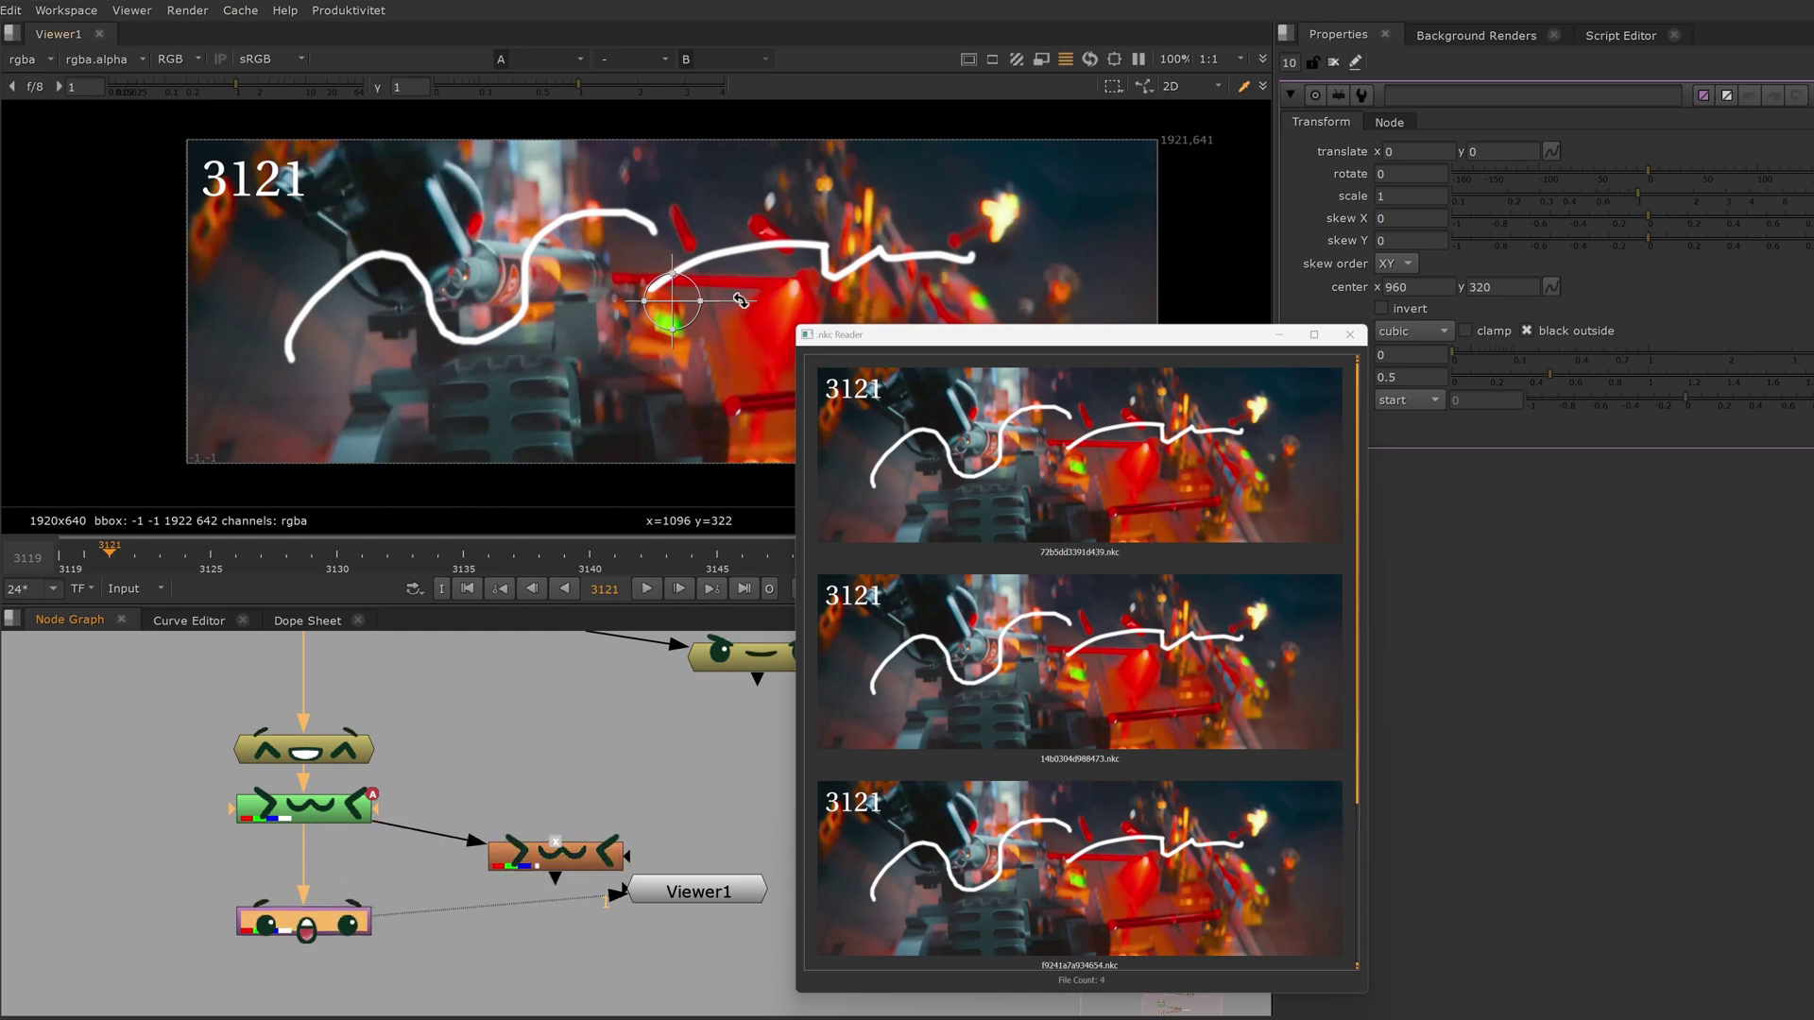
- Rotate the Transform node's image to 90, 180 and finally 360 degrees
drag(740, 300, 673, 215)
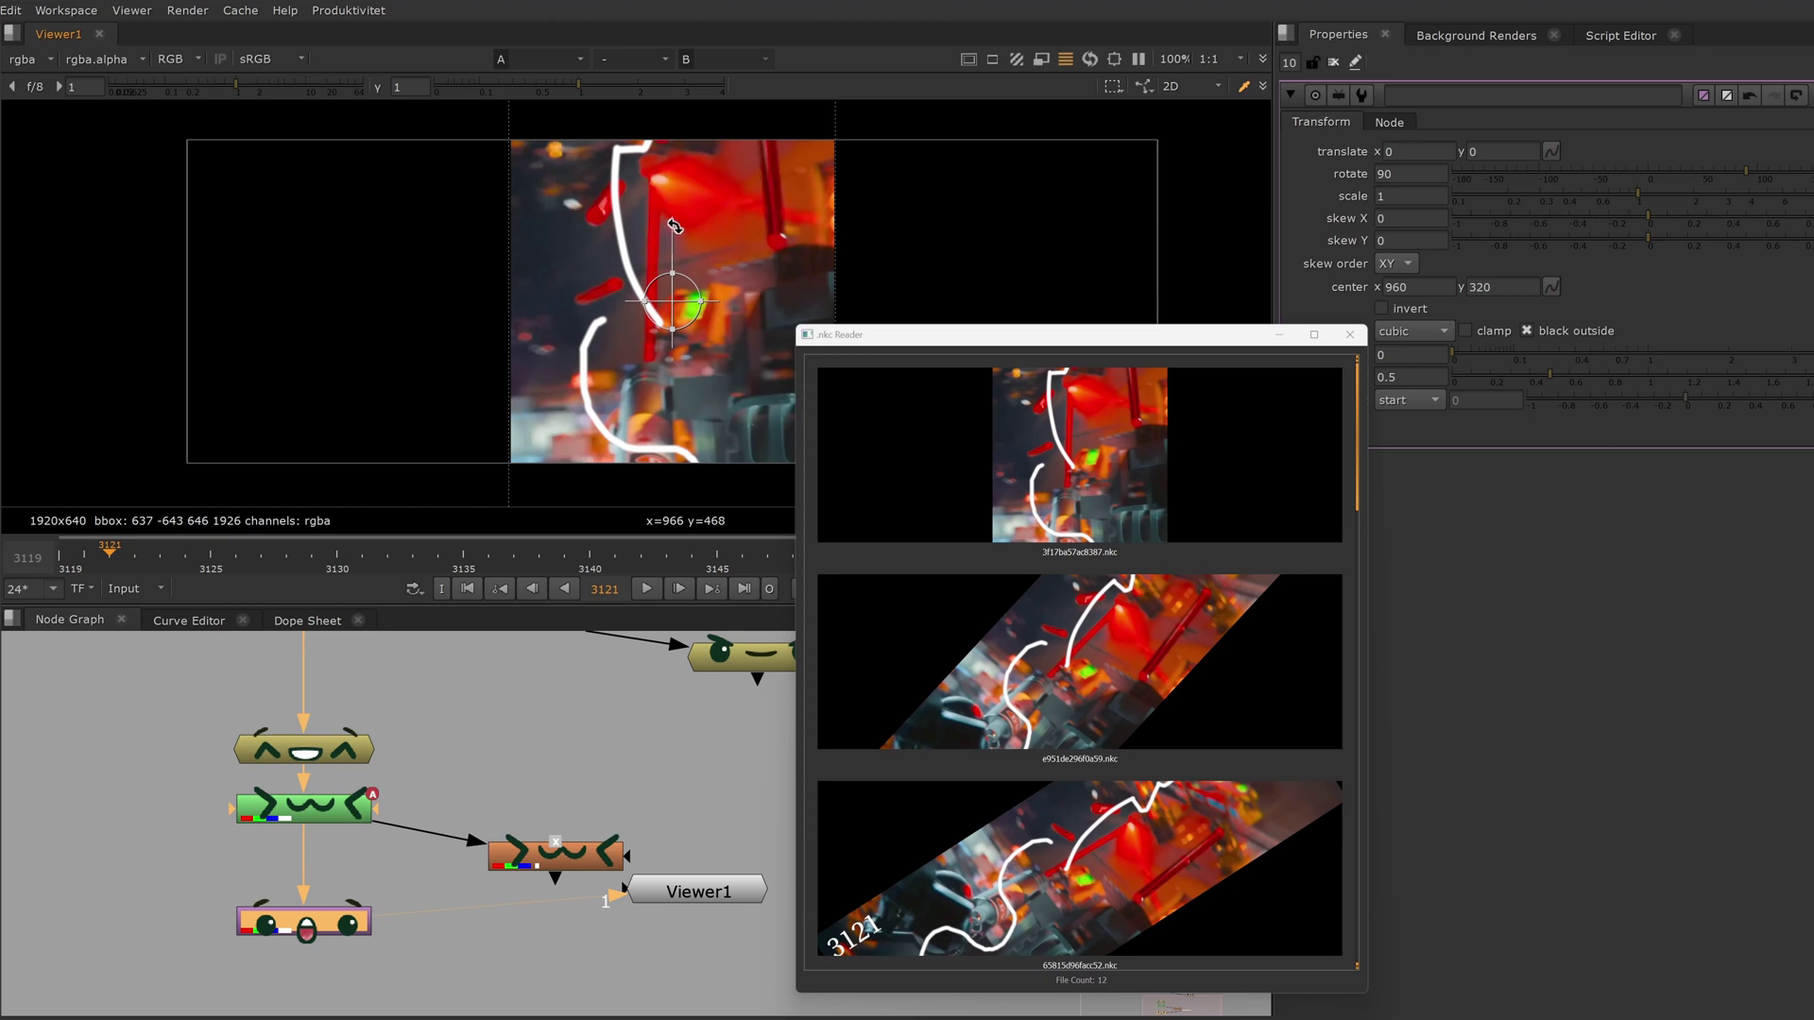
mouse_move(673, 225)
mouse_down()
mouse_move(631, 236)
mouse_move(667, 219)
mouse_up()
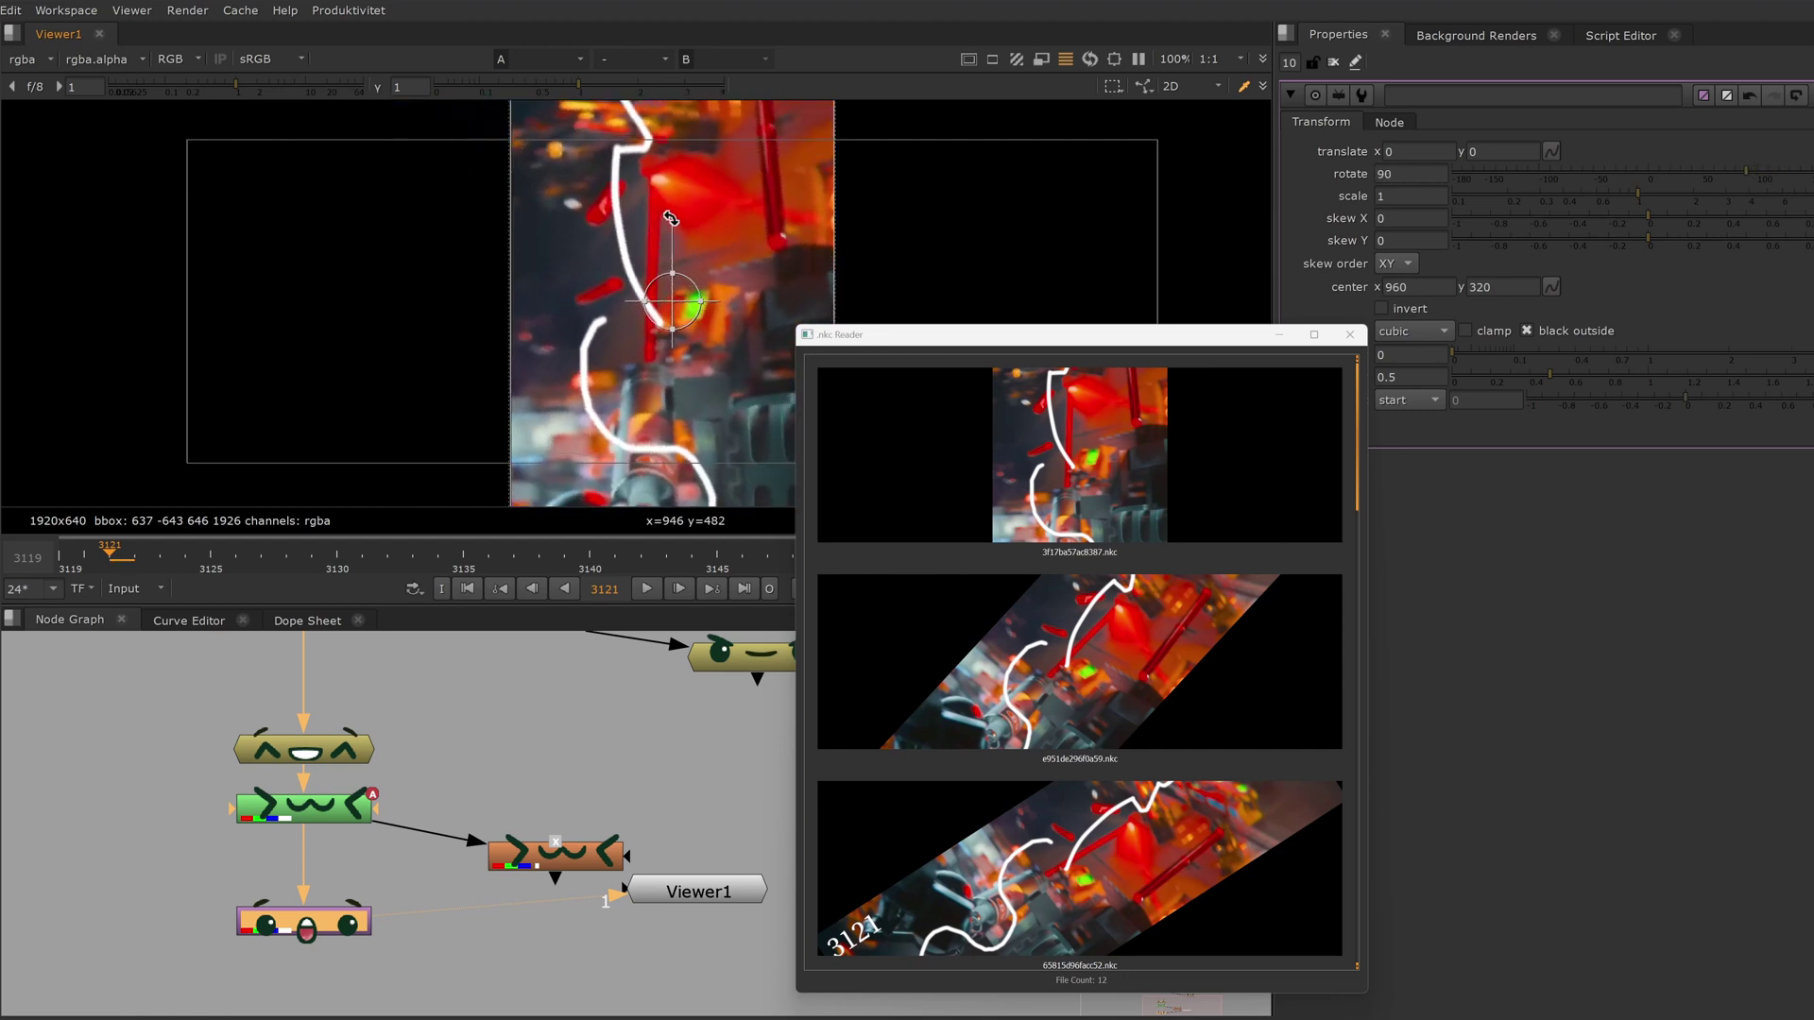
drag(670, 218, 560, 297)
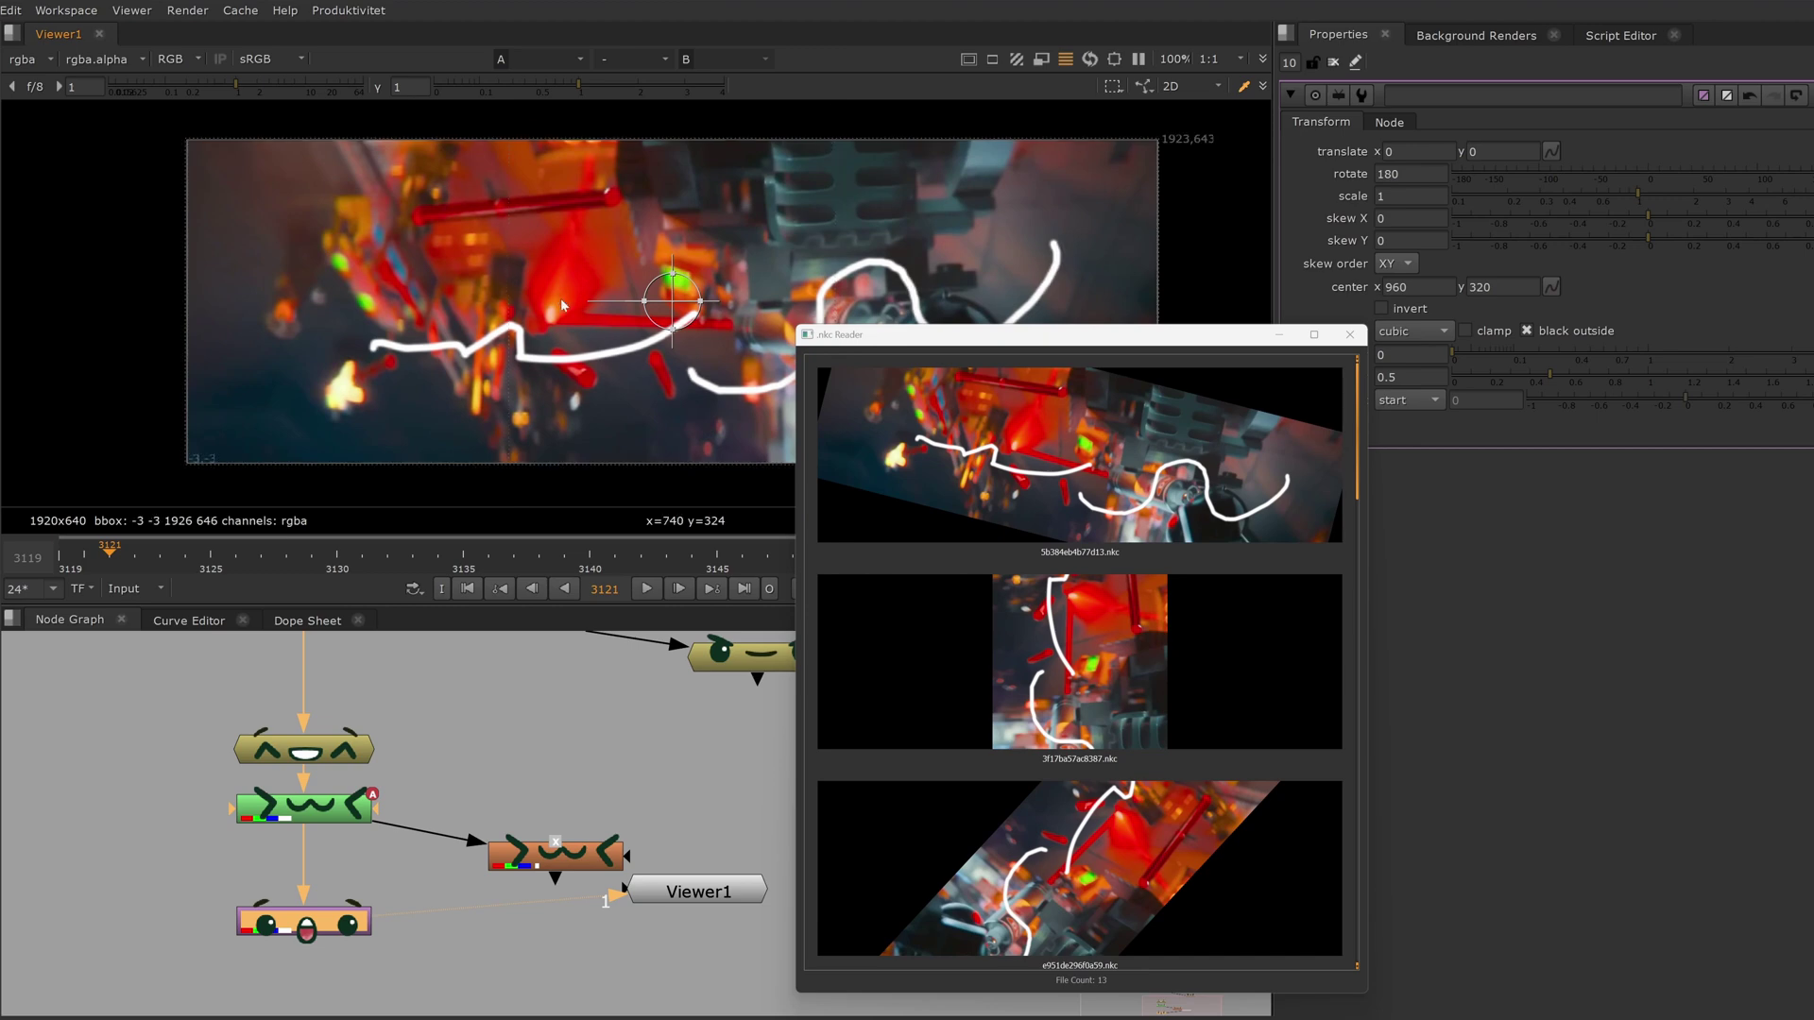
drag(561, 302, 747, 300)
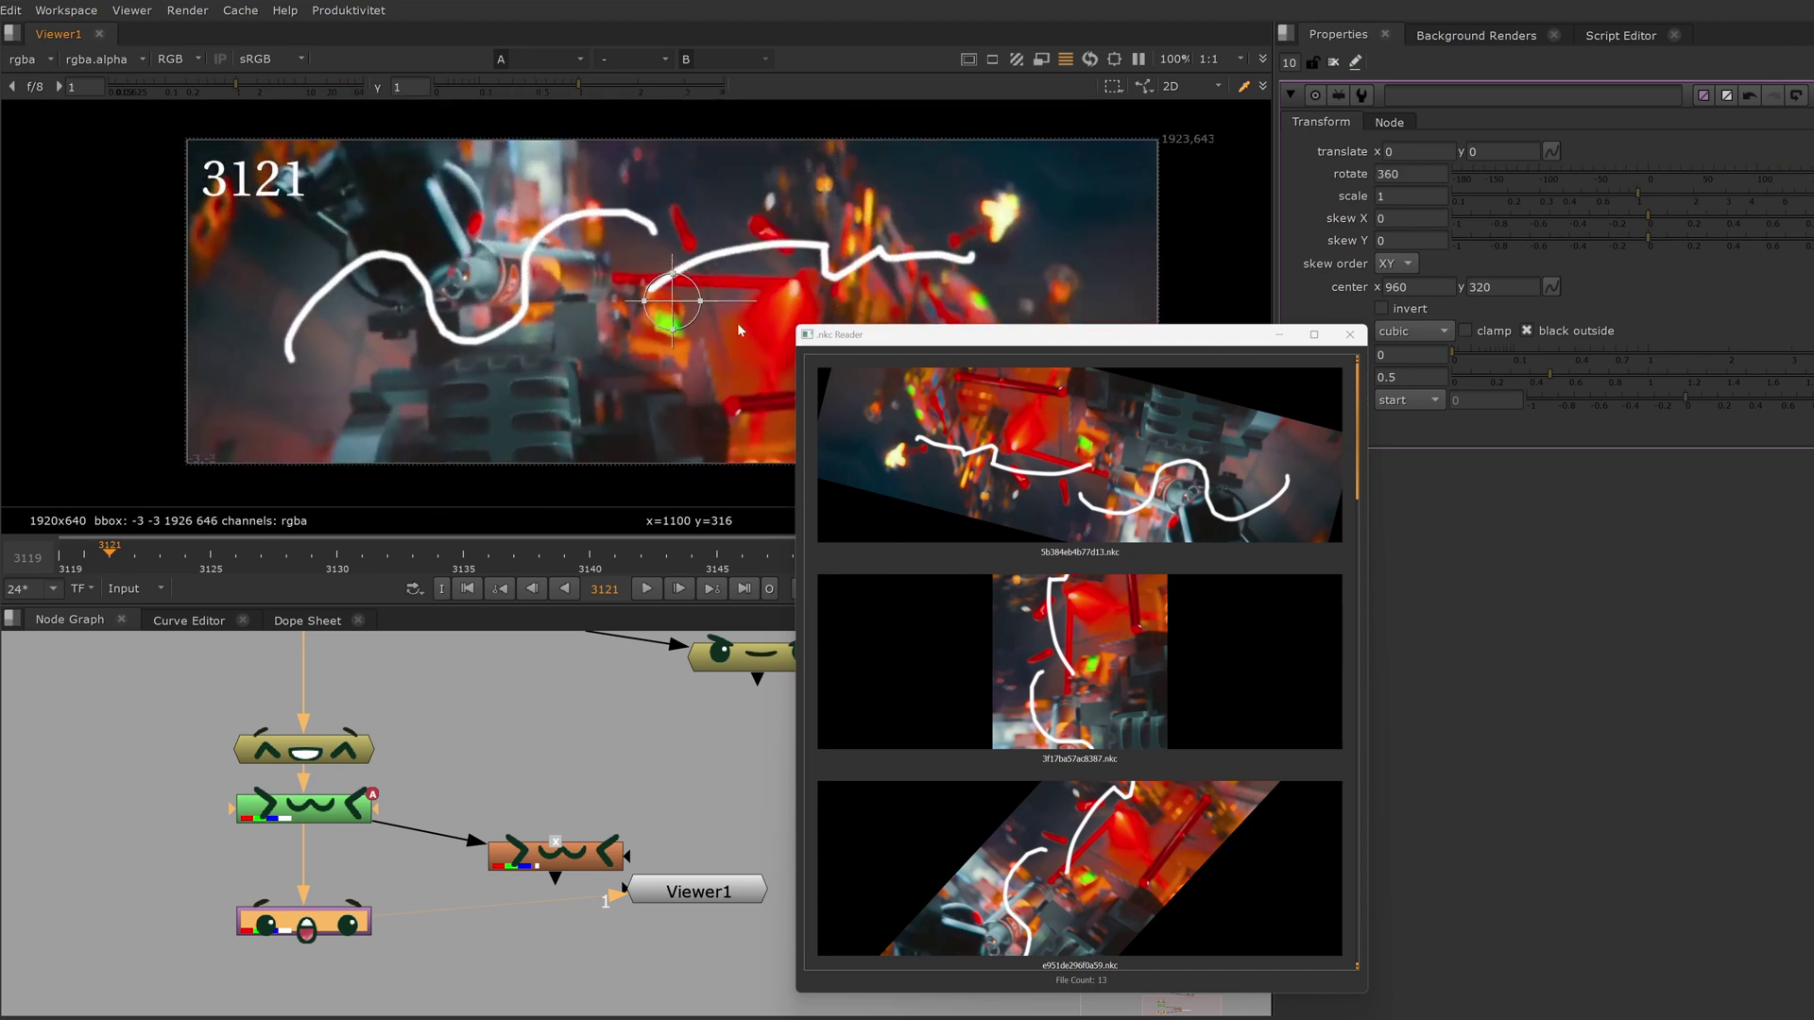
- Clear the cache and view the brown side-branch node through Viewer1
click(476, 711)
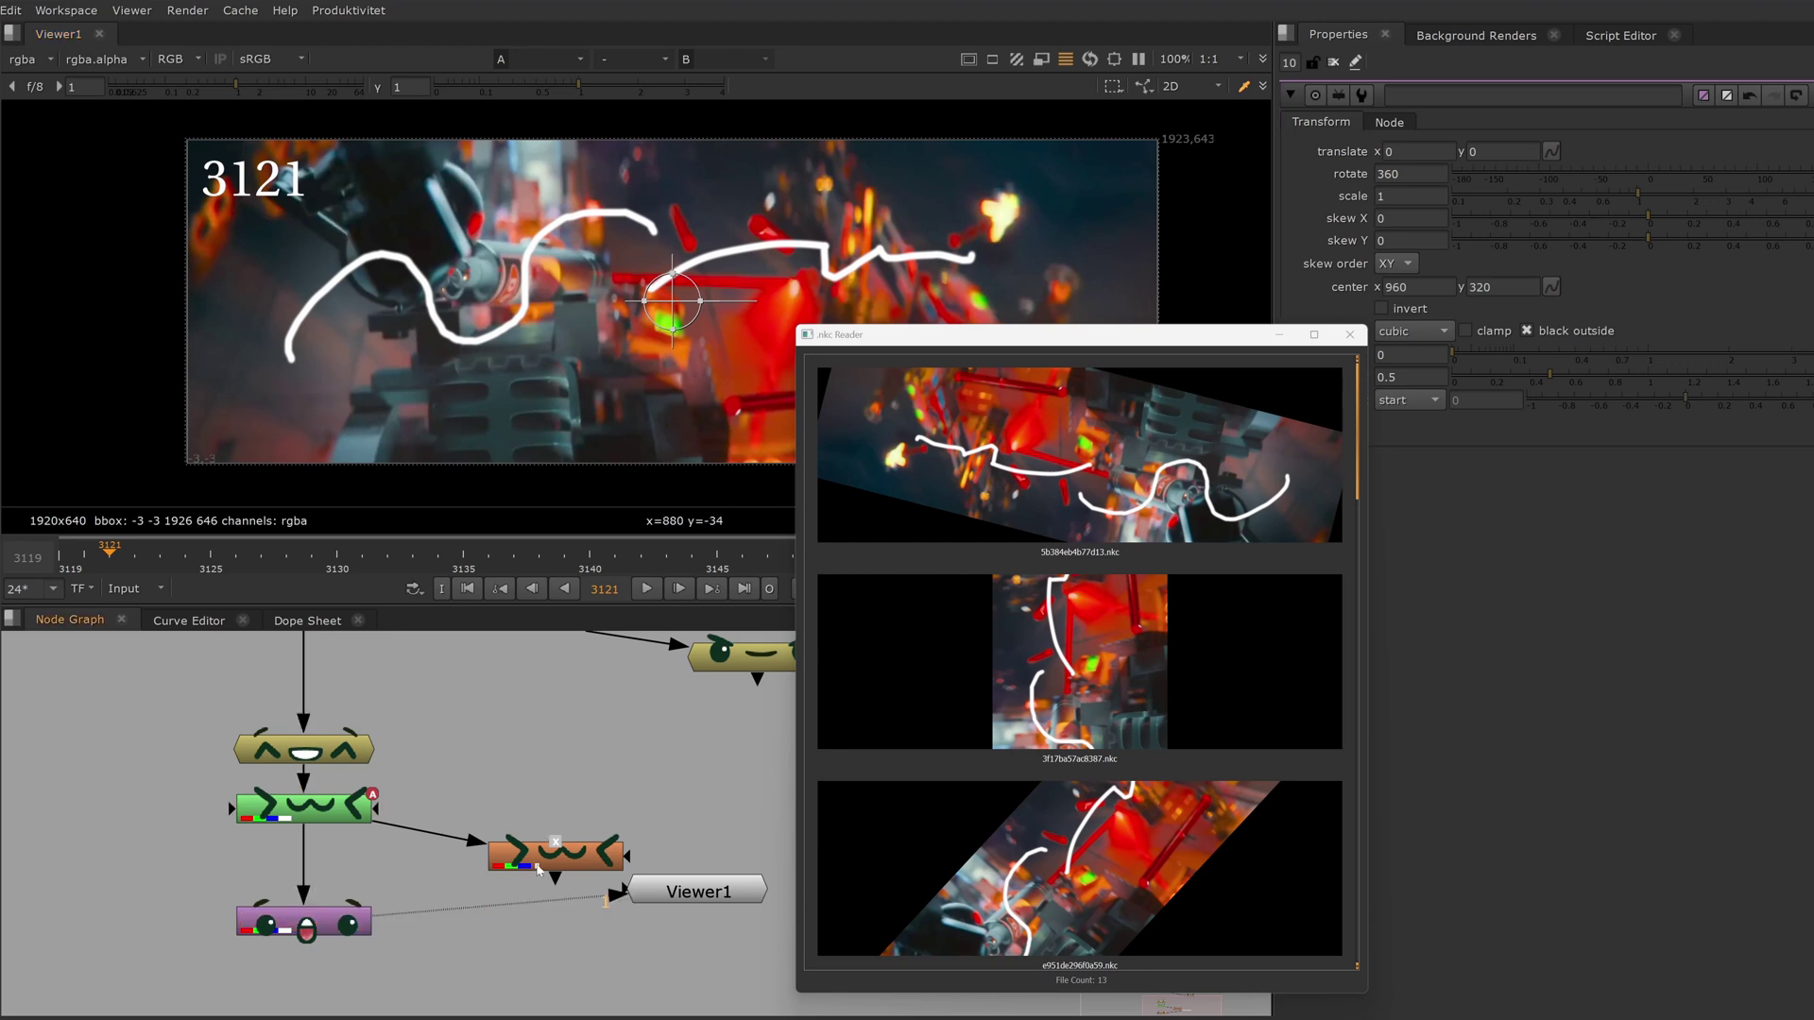
click(262, 11)
click(317, 140)
click(555, 857)
key(1)
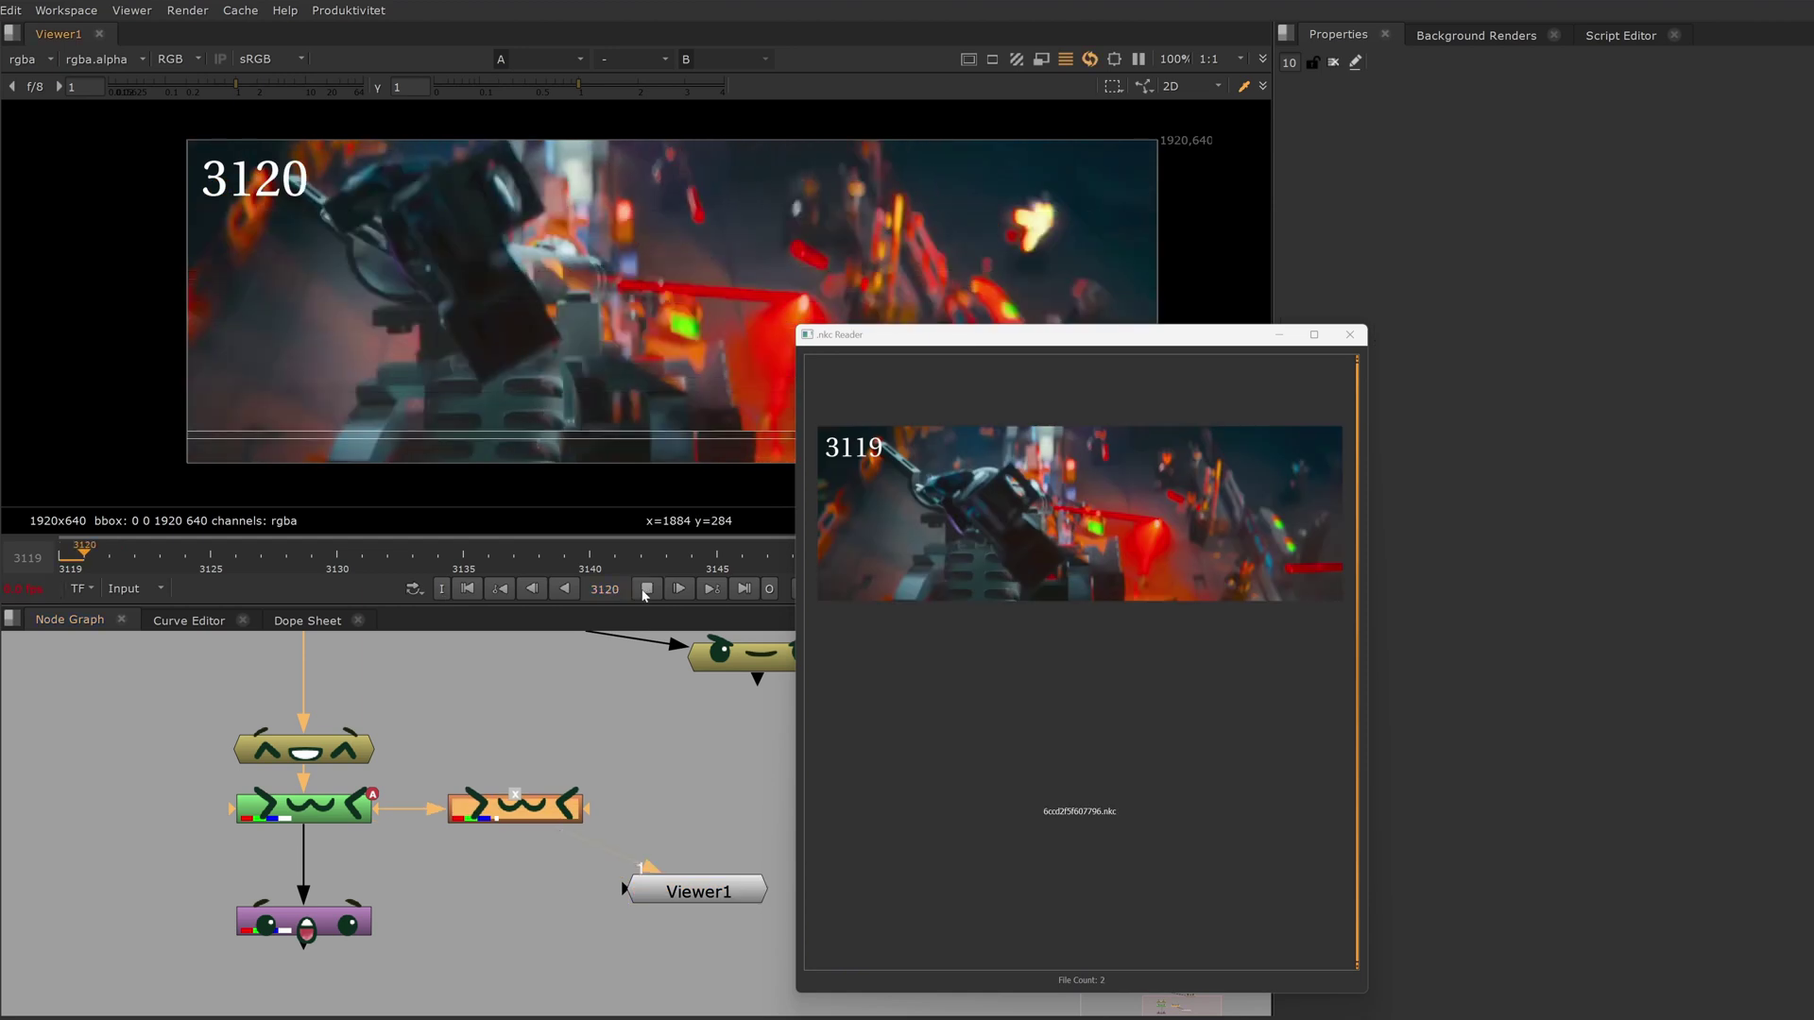
- Move the .nkc Reader beside the viewer, examine the frames cached during playback with frame 3134 enlarged, and stop playback
mouse_move(914, 323)
mouse_down()
mouse_move(1049, 324)
mouse_move(1432, 237)
mouse_up()
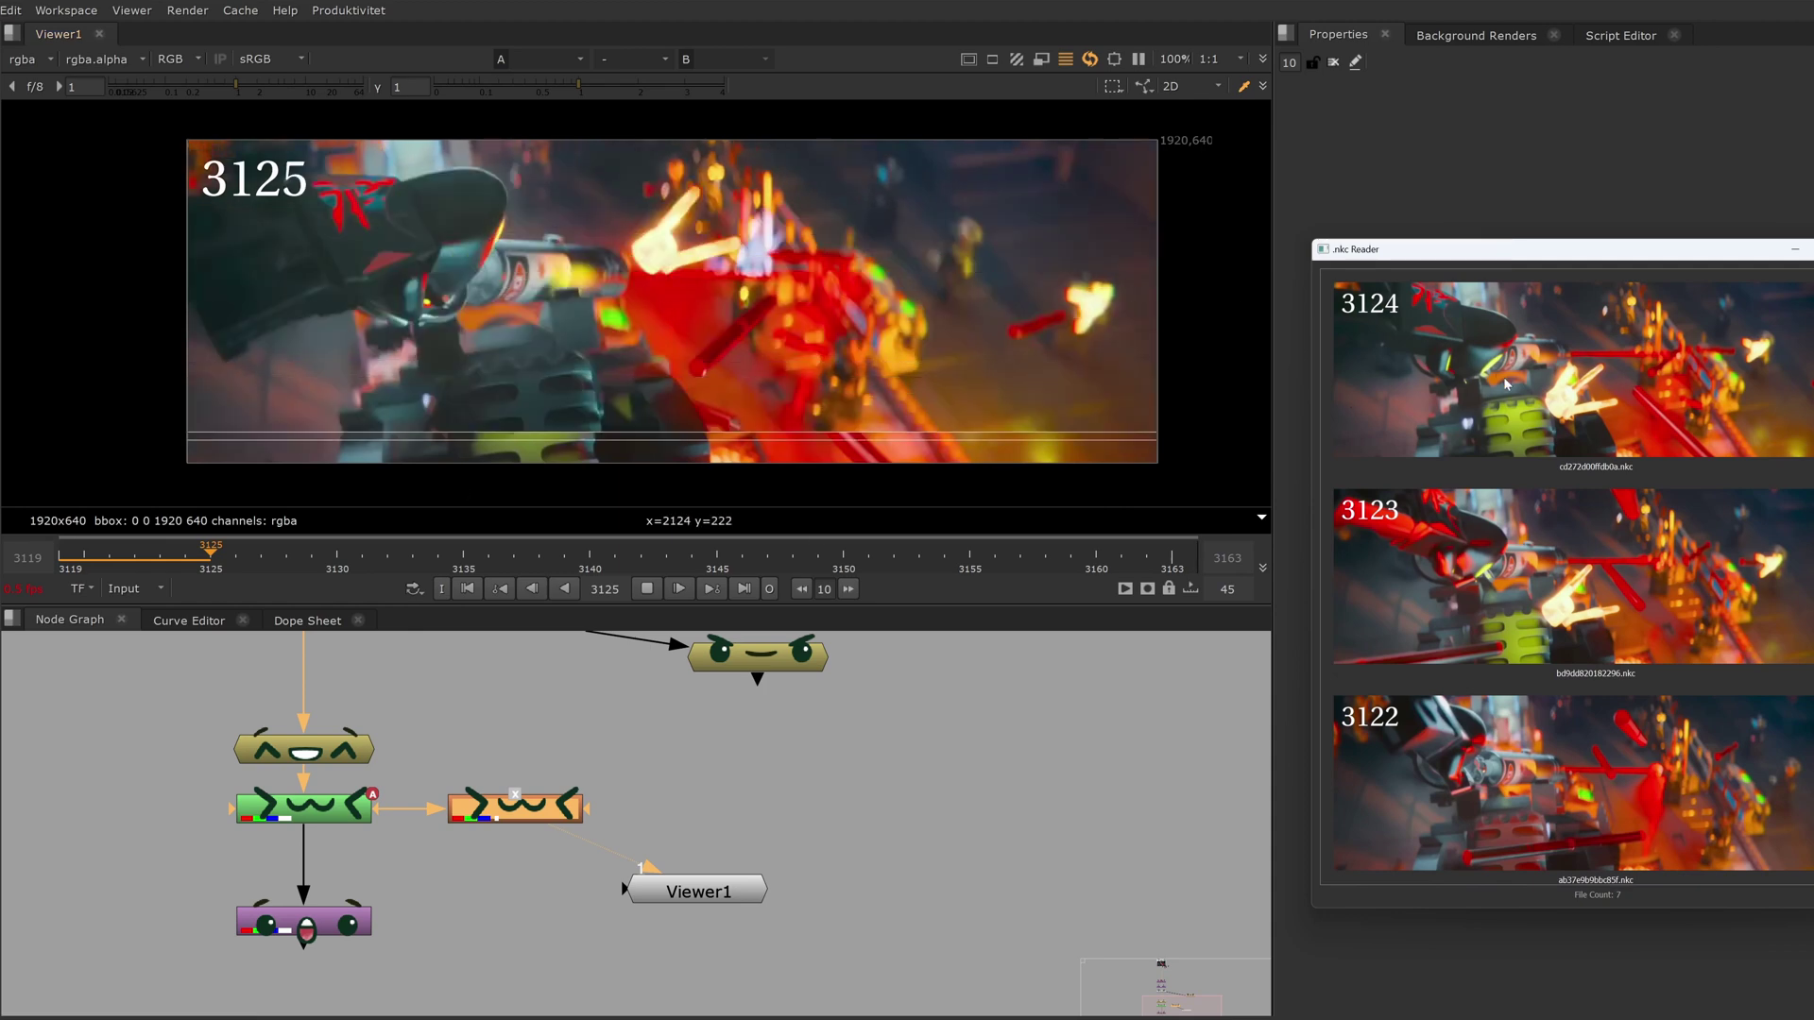
click(1550, 378)
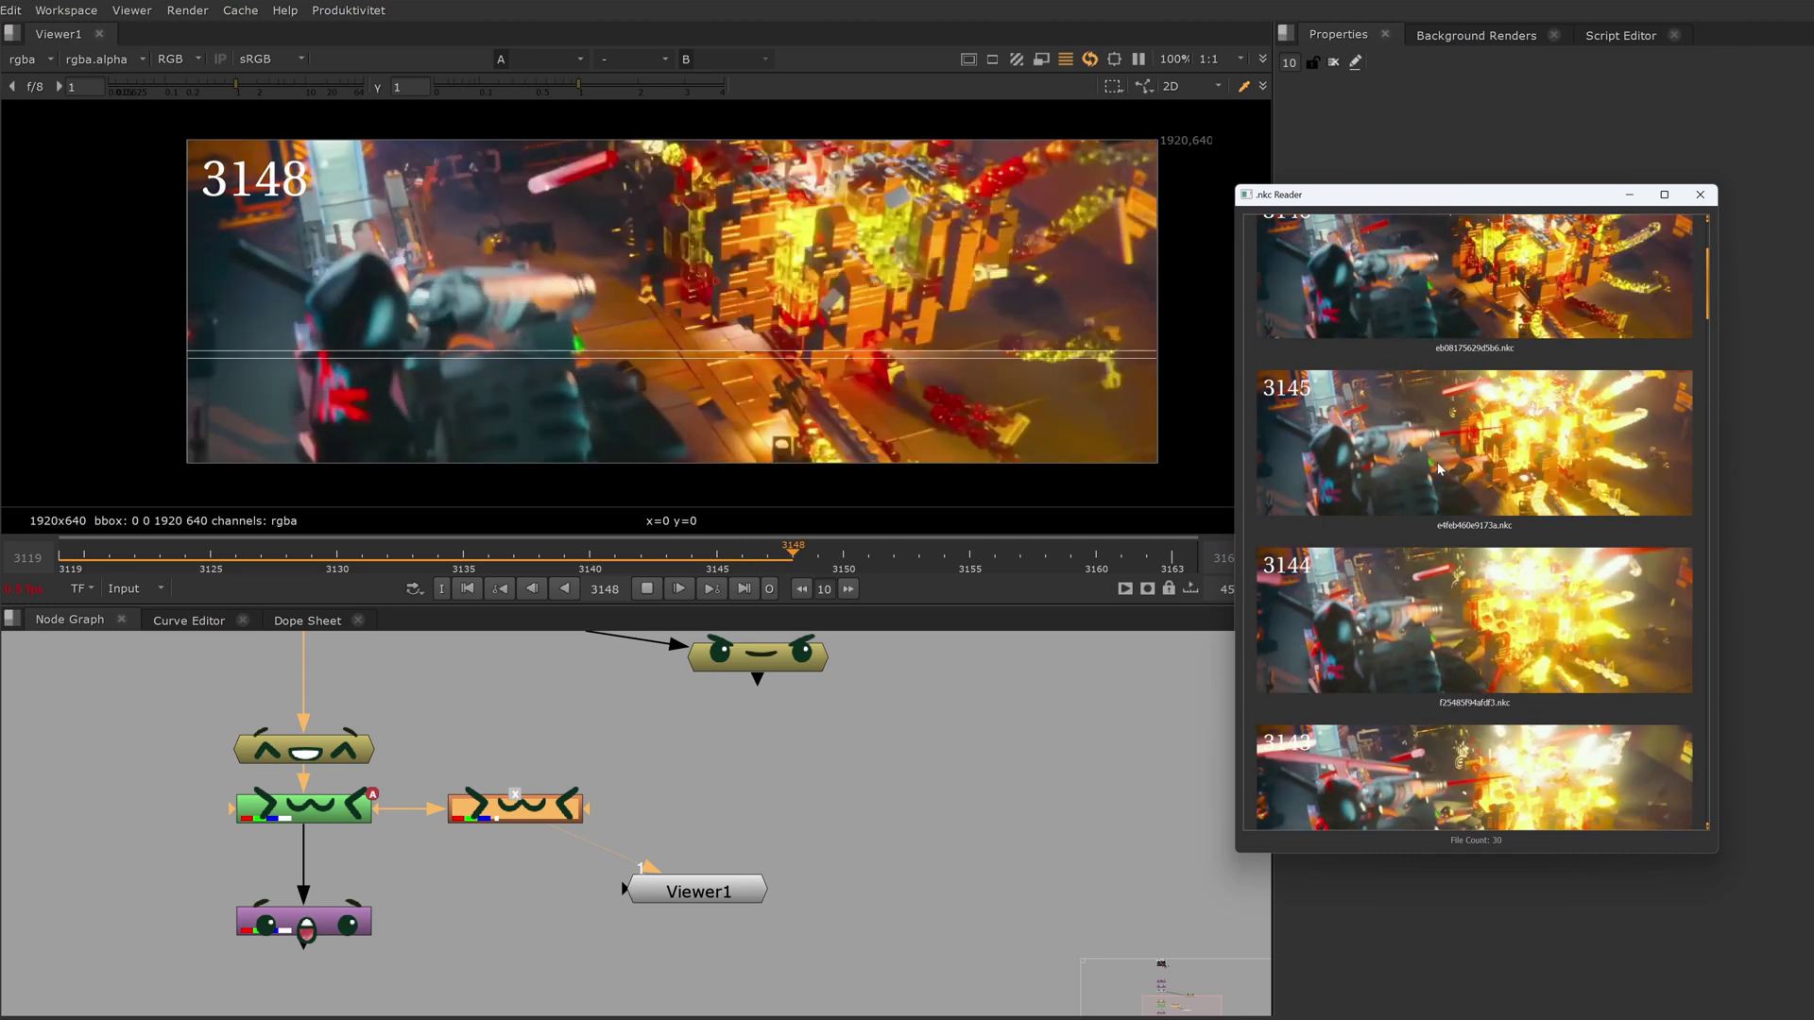
click(1489, 305)
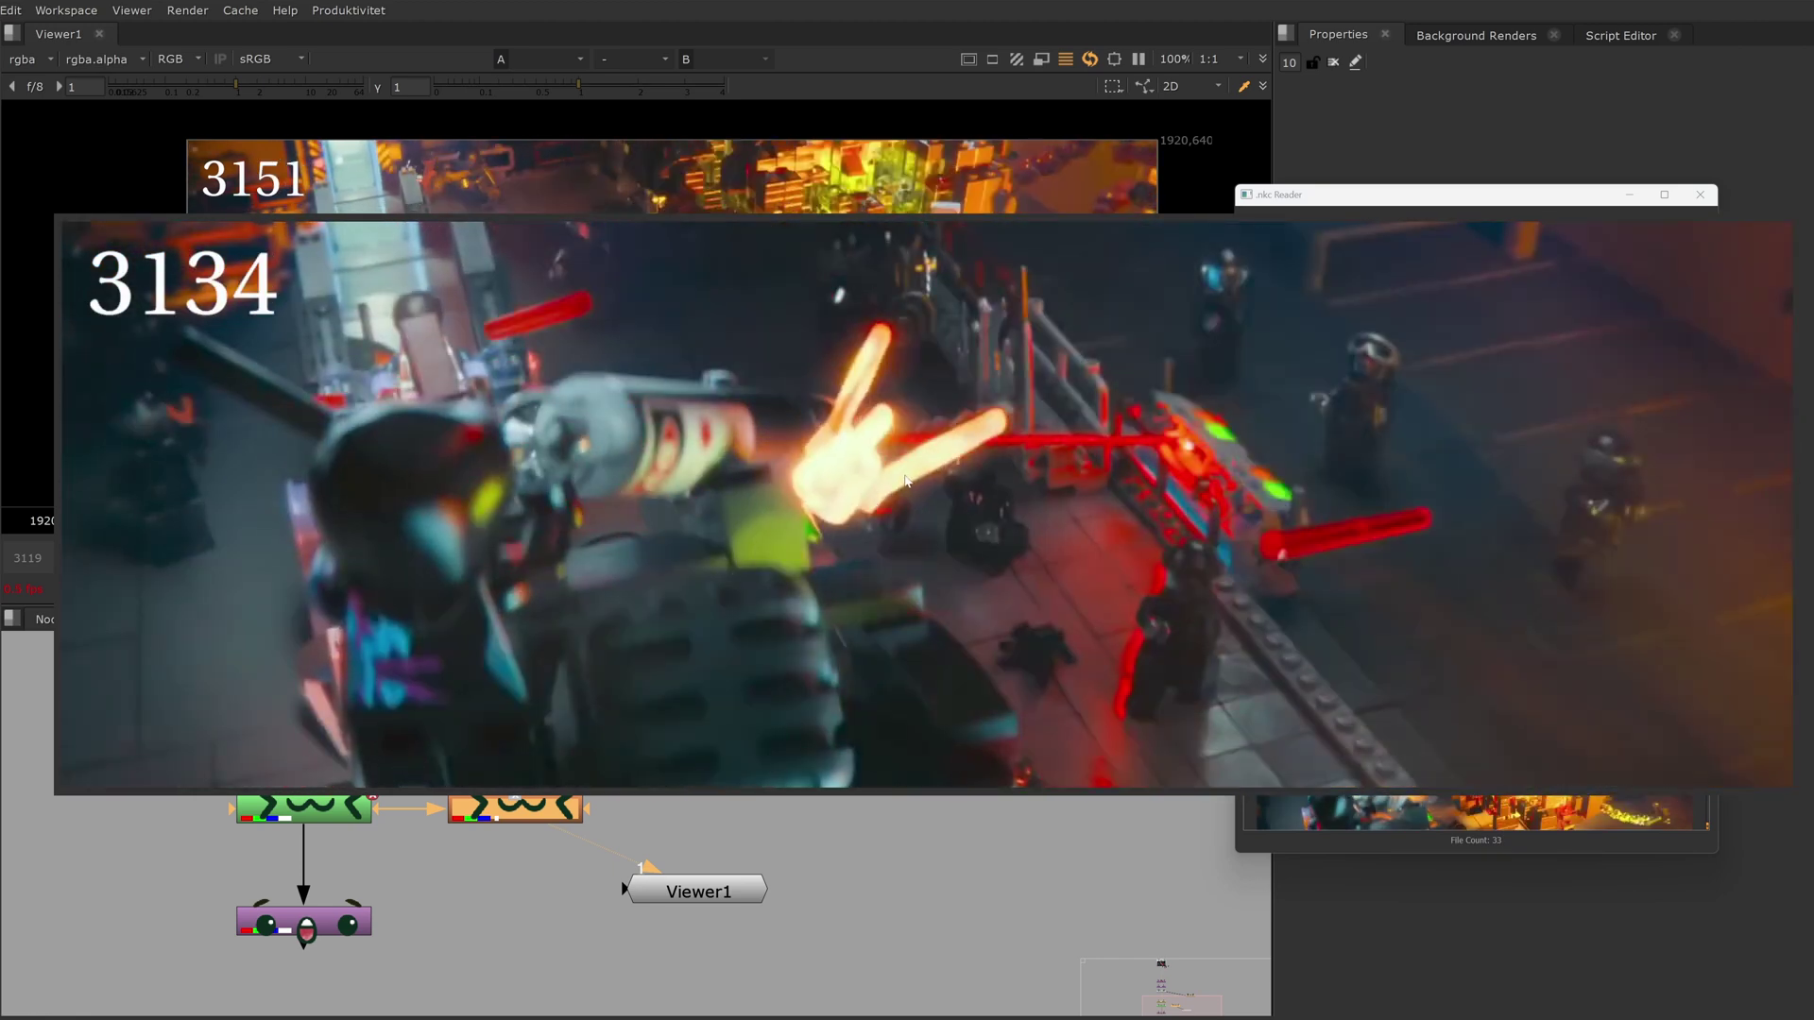
click(906, 483)
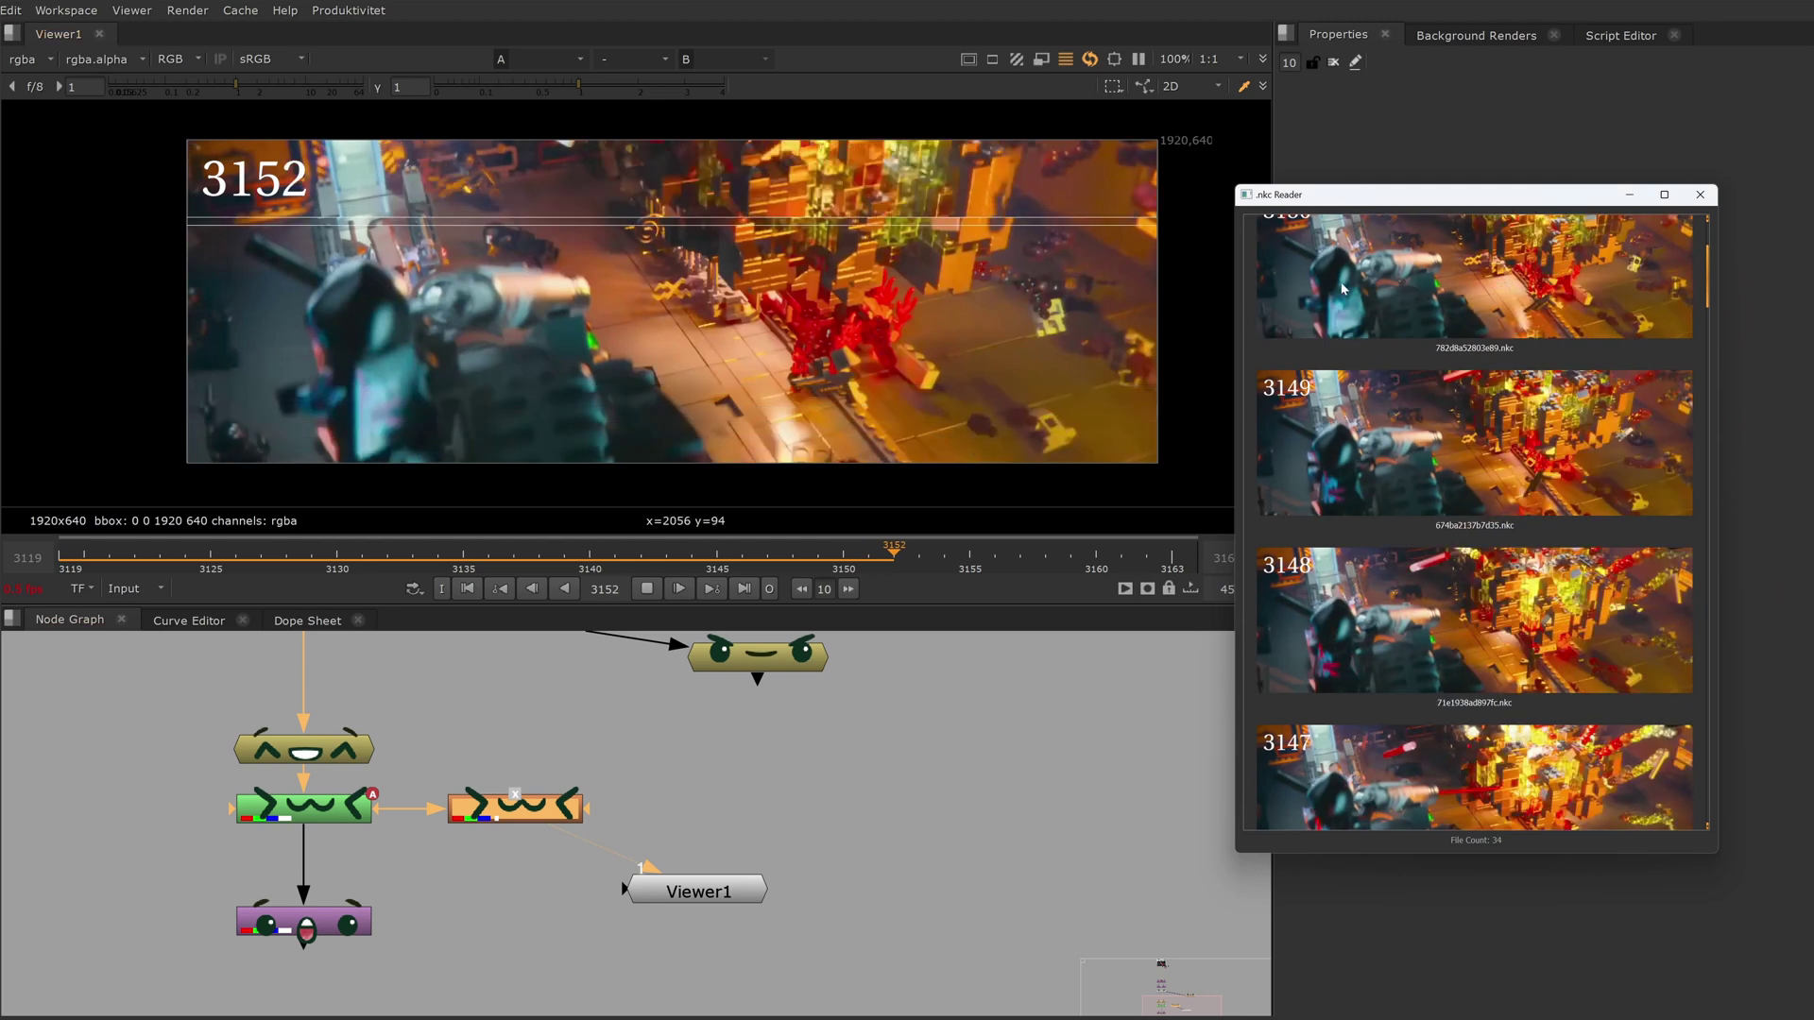
click(646, 588)
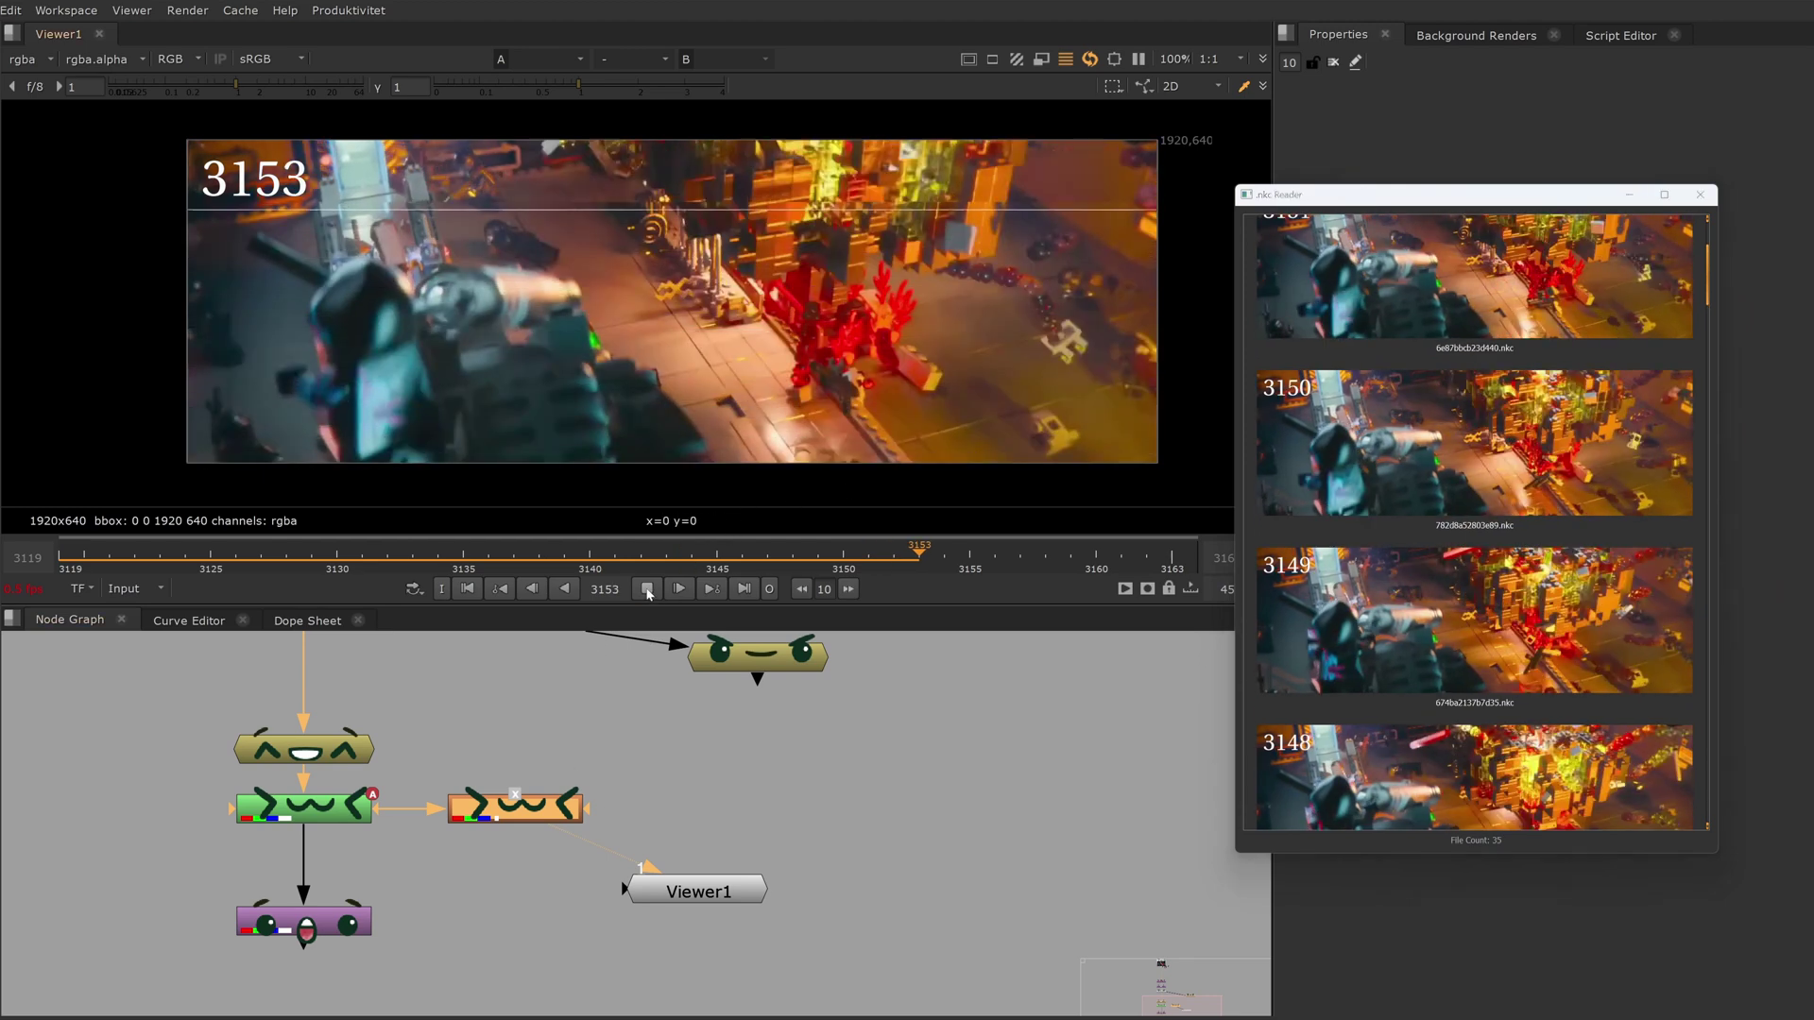